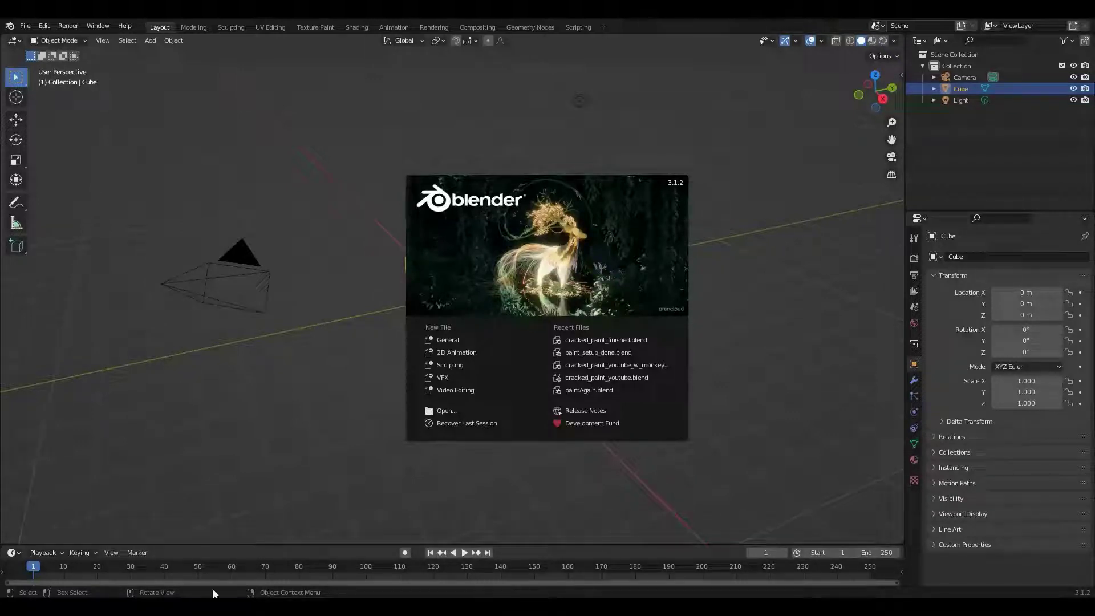
Step: Start a new General file and switch to the Shading workspace
click(449, 341)
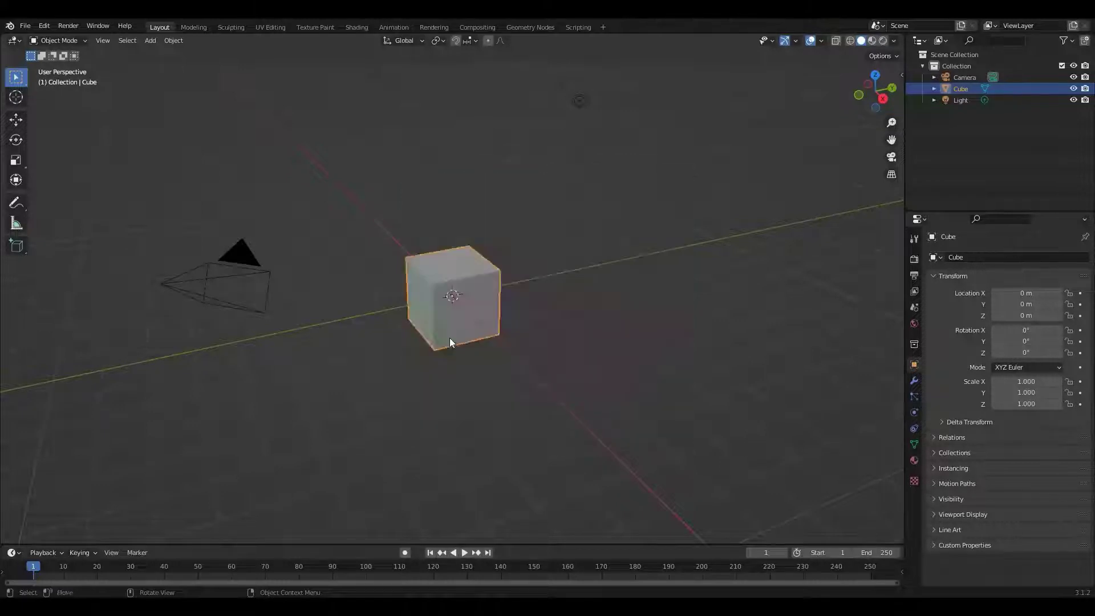
click(357, 26)
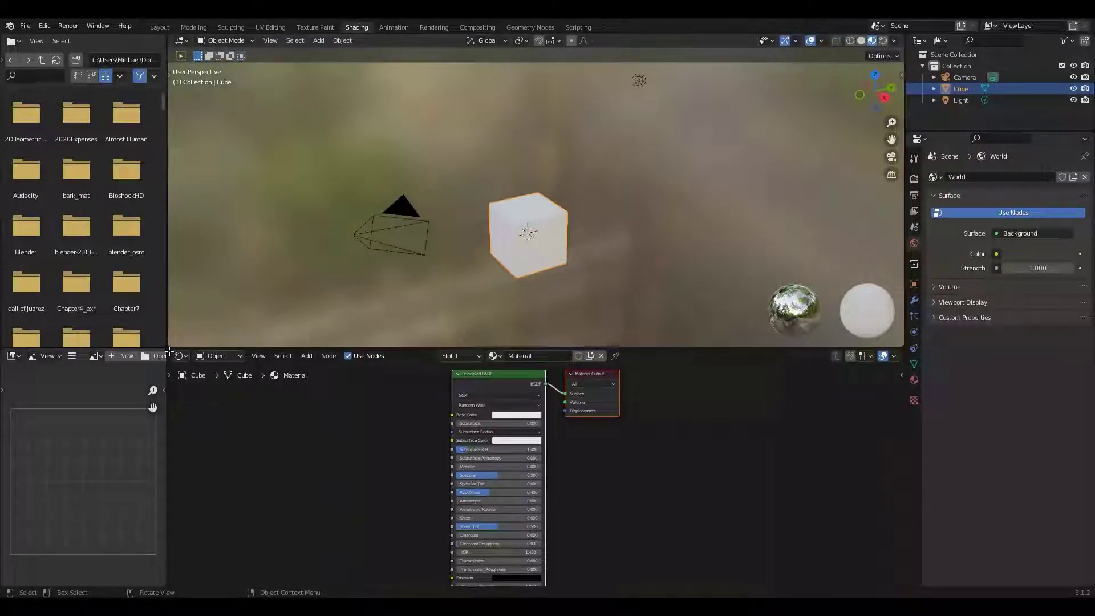
Step: Close the file browser and image editor areas, then enlarge the shader editor and frame the cube in the viewport
drag(170, 350, 72, 354)
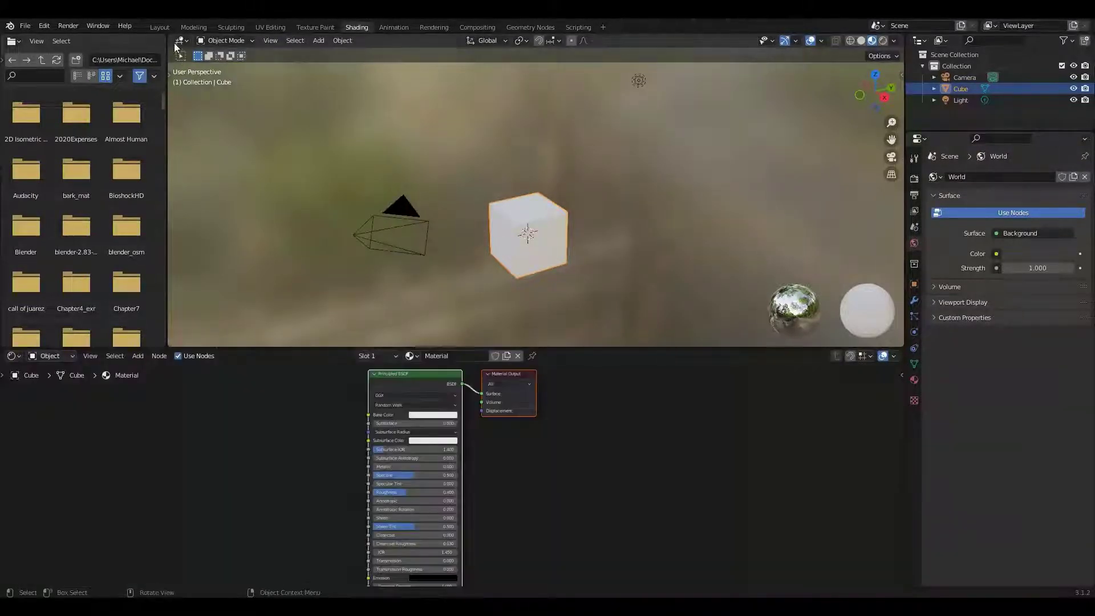
drag(169, 37, 68, 114)
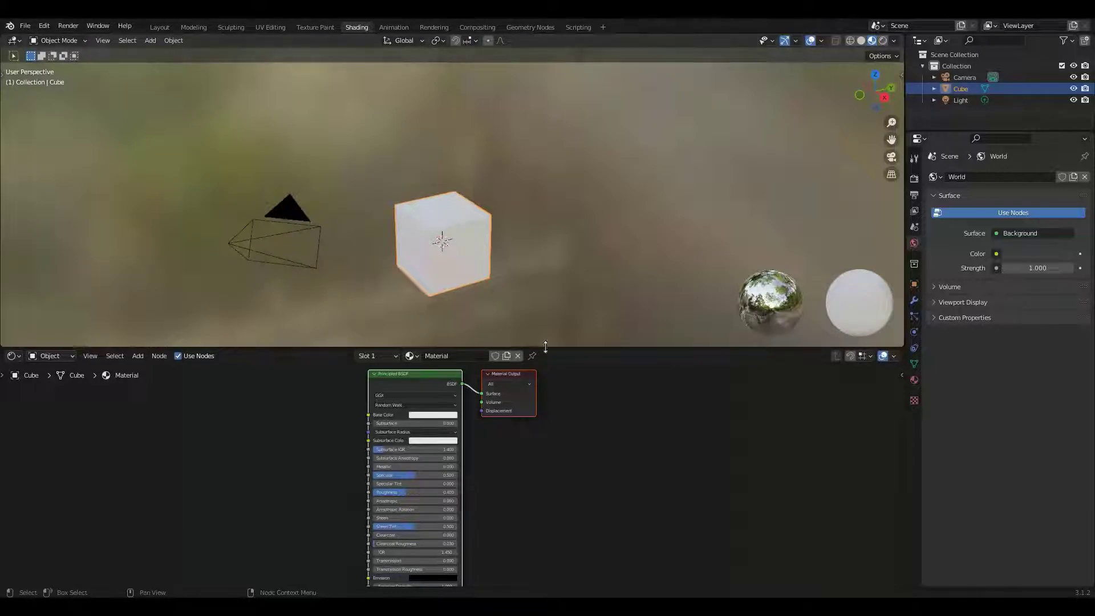
drag(564, 346, 573, 237)
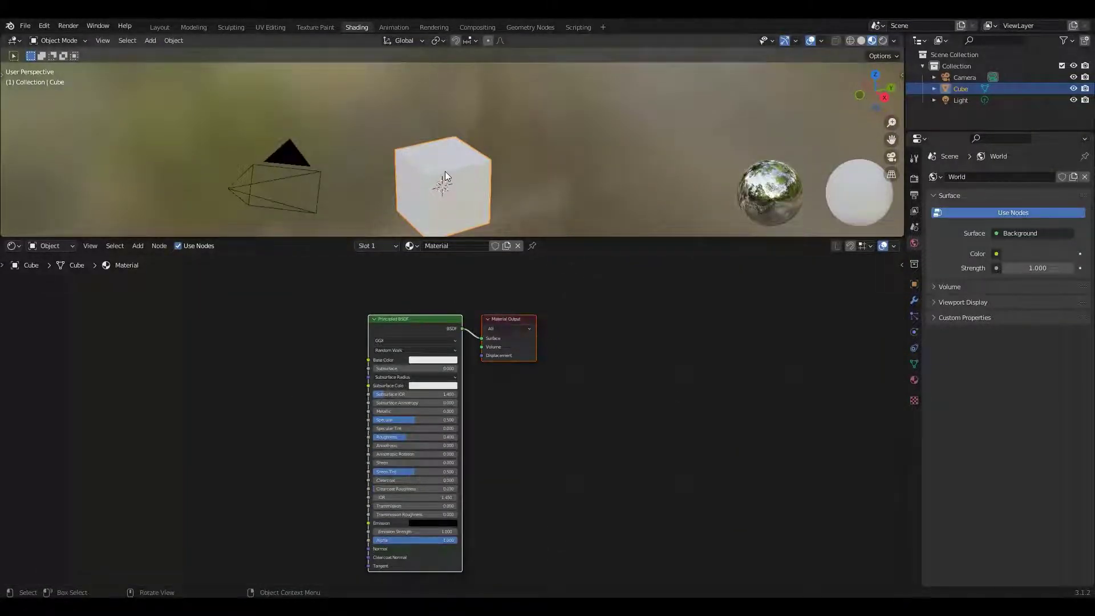
key(KP_Decimal)
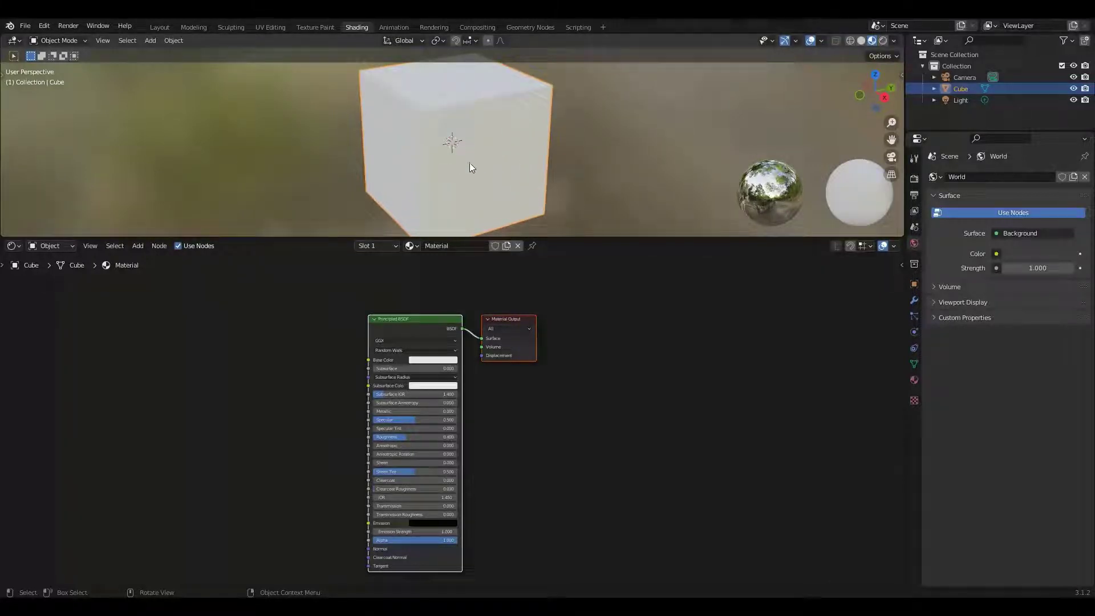
Step: Set the render engine to Cycles and its device to GPU Compute
click(915, 182)
click(1003, 177)
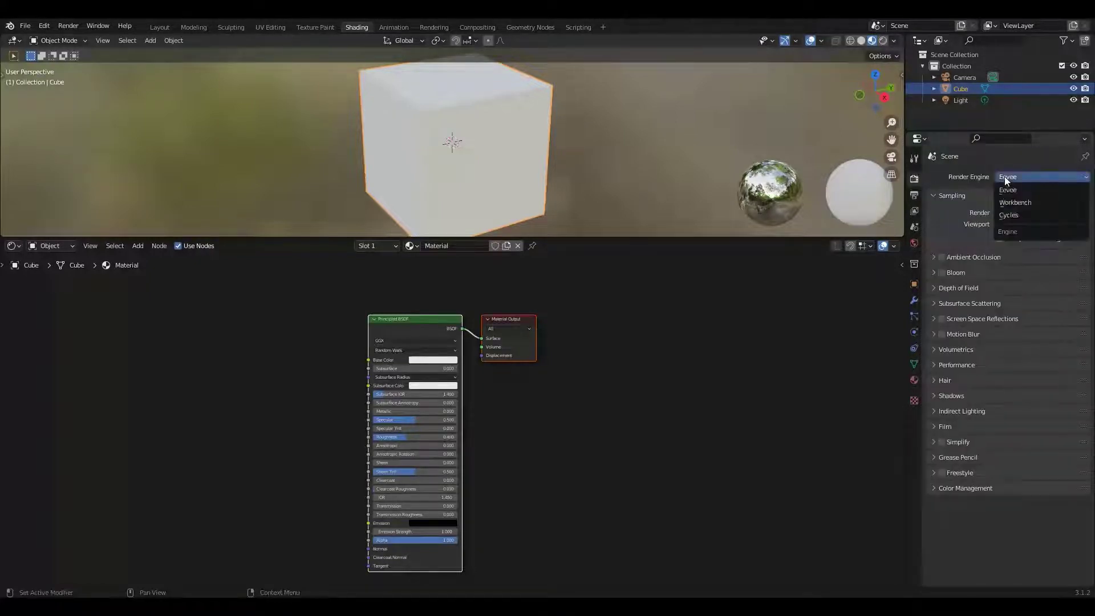
click(1017, 216)
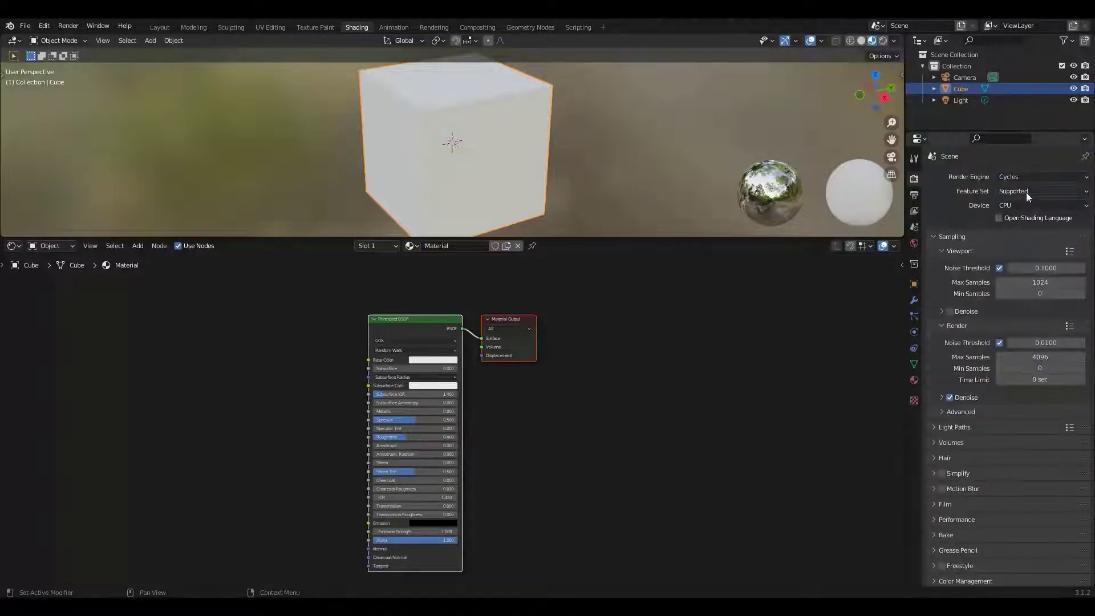
click(1027, 191)
click(1028, 189)
click(1024, 200)
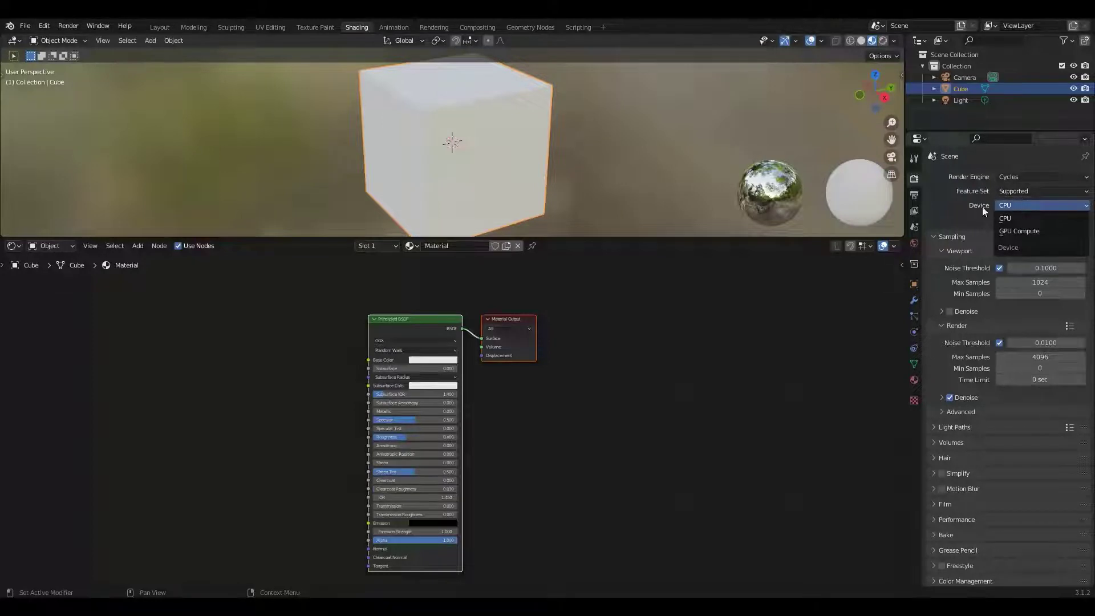
click(1040, 203)
click(1032, 205)
click(1026, 234)
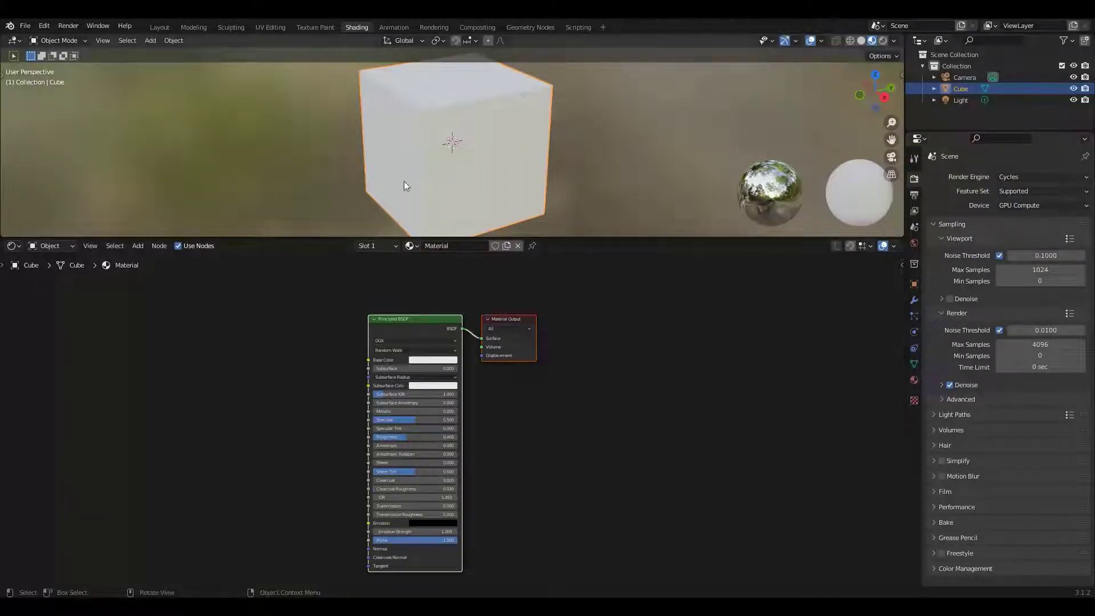
Step: Display the viewport in Rendered shading with a closer view of the cube
click(882, 42)
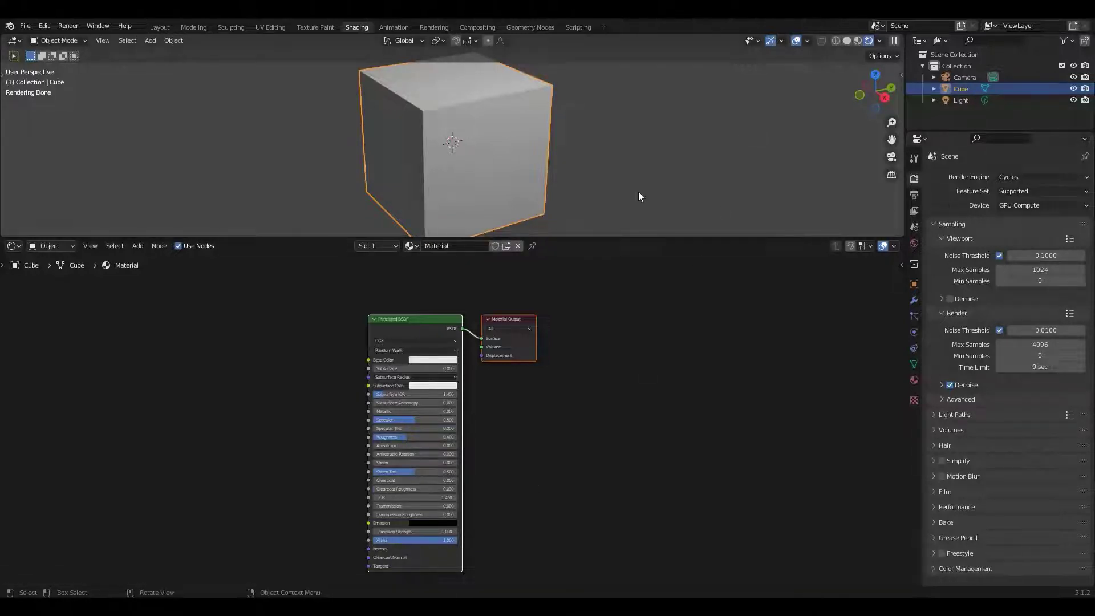
scroll(545, 183, up, 5)
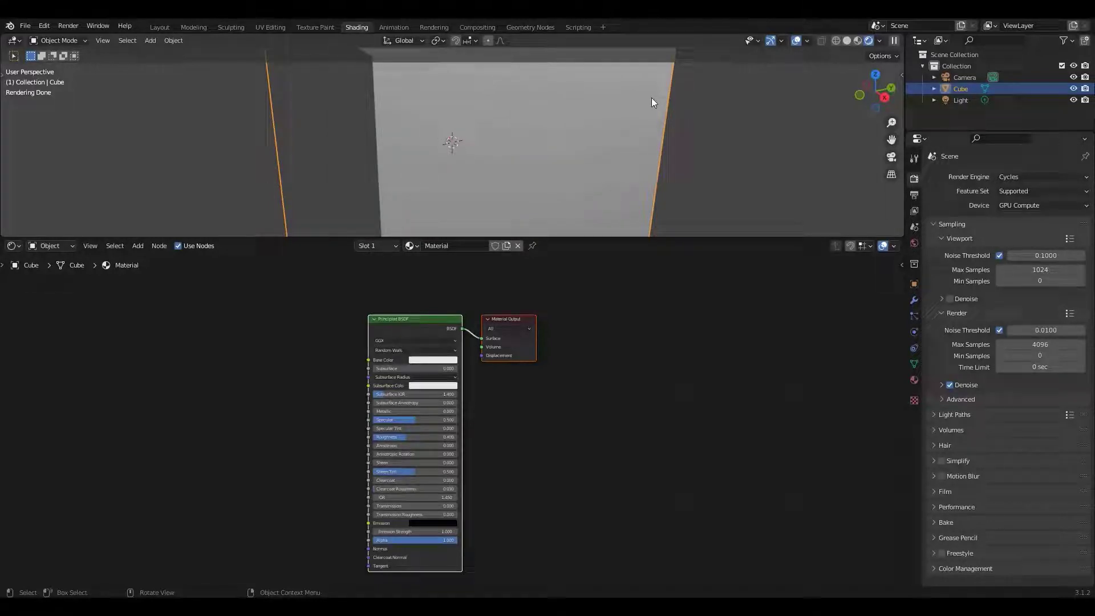
scroll(652, 98, down, 3)
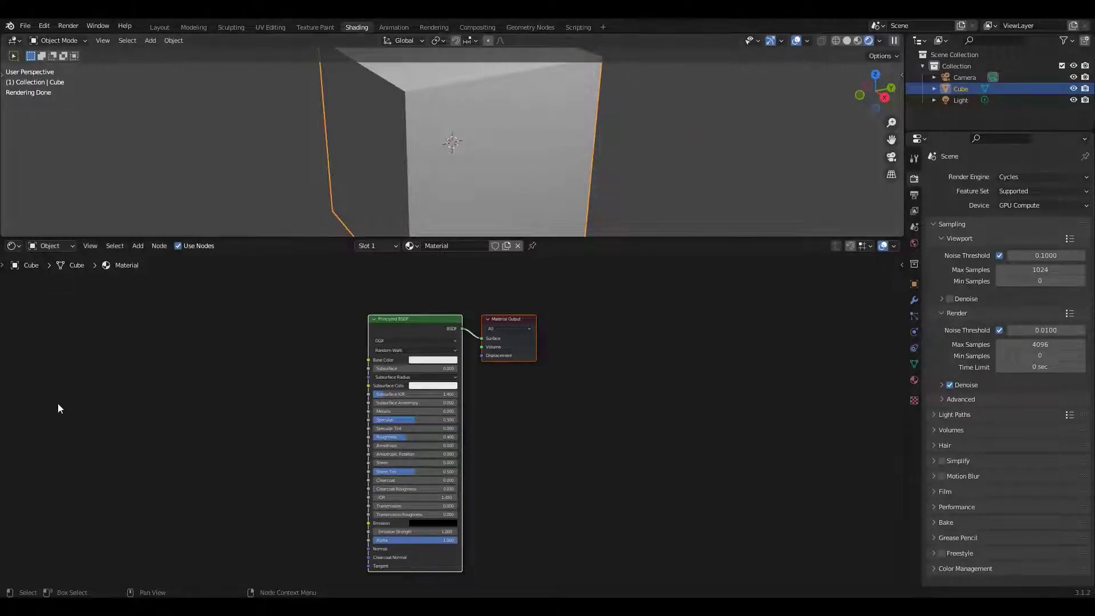
click(138, 246)
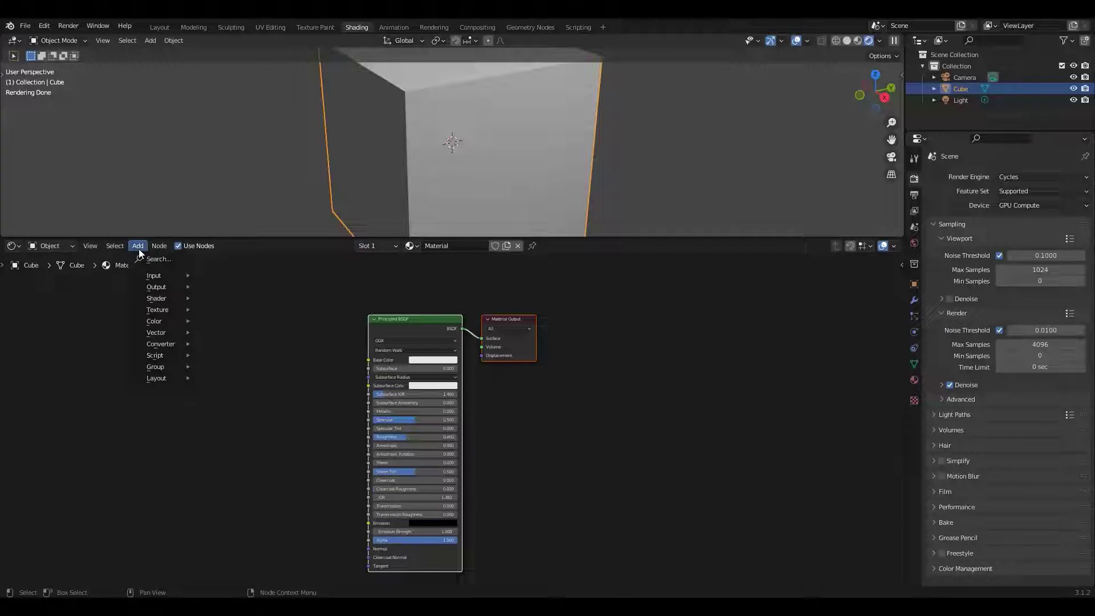
mouse_move(170, 278)
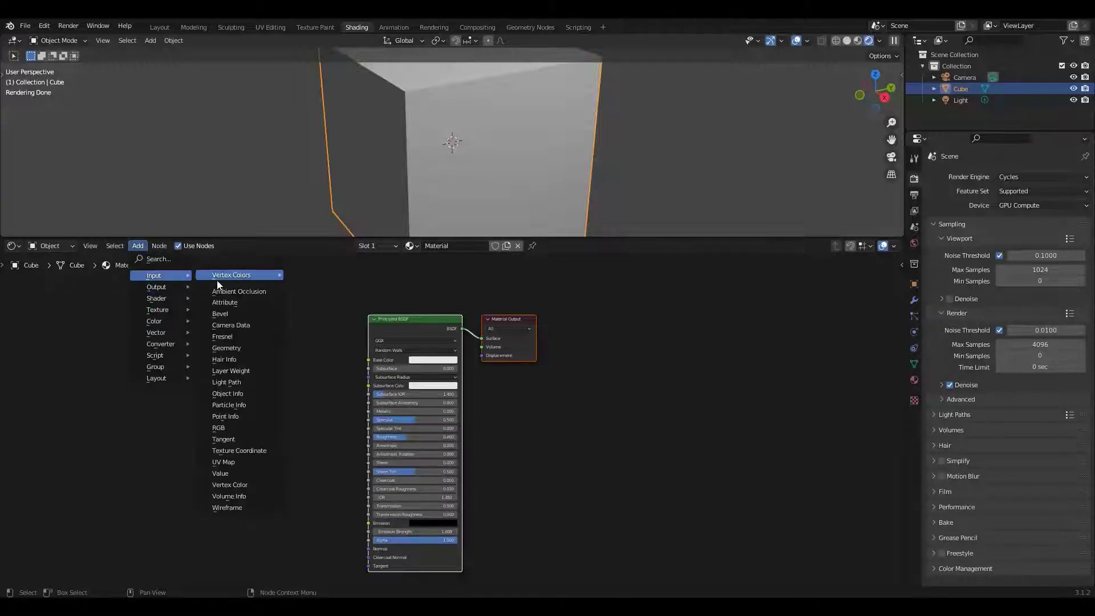
click(234, 440)
key(ctrl+z)
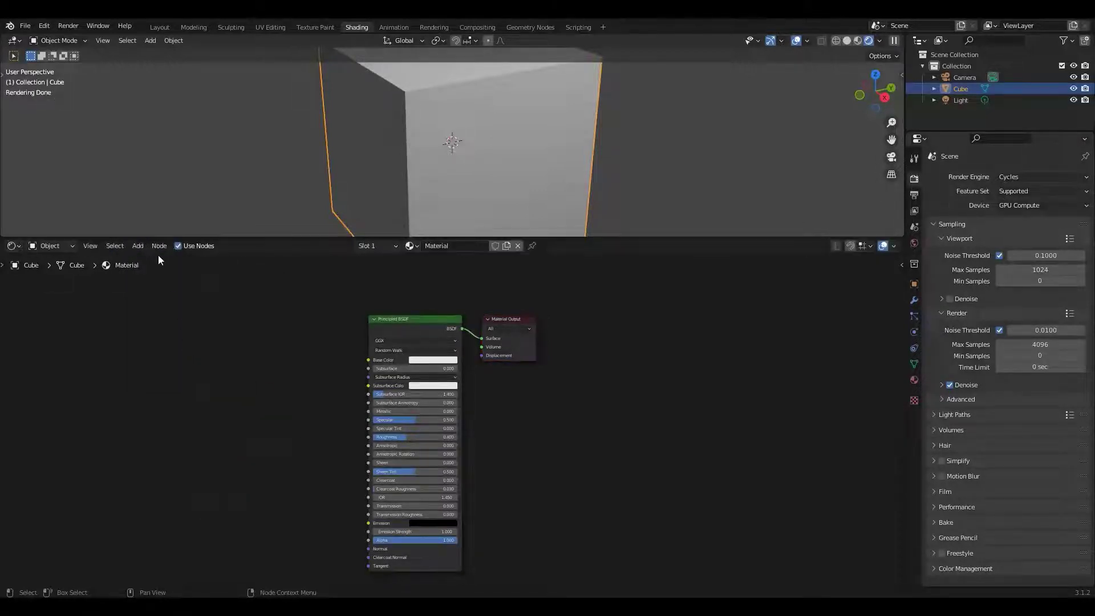
Step: Add a Texture Coordinate node to the cube's material, well before the Principled BSDF
click(138, 246)
mouse_move(154, 275)
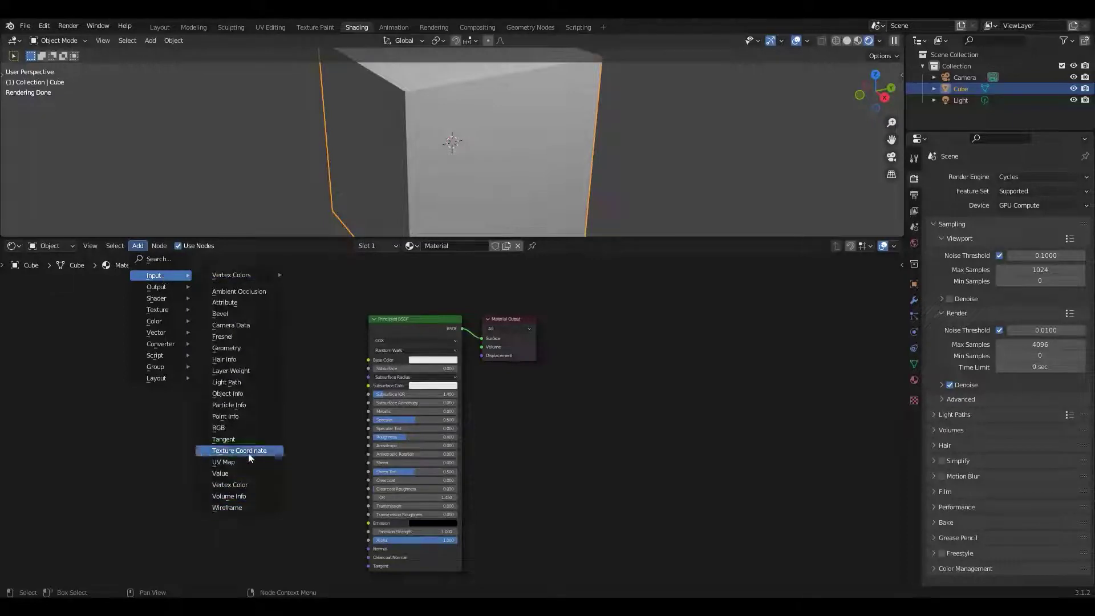
click(234, 451)
click(59, 371)
Step: Add a Musgrave Texture node, feeding Generated coordinates into its Vector and its Height into the Principled BSDF's Base Color
click(137, 246)
mouse_move(166, 299)
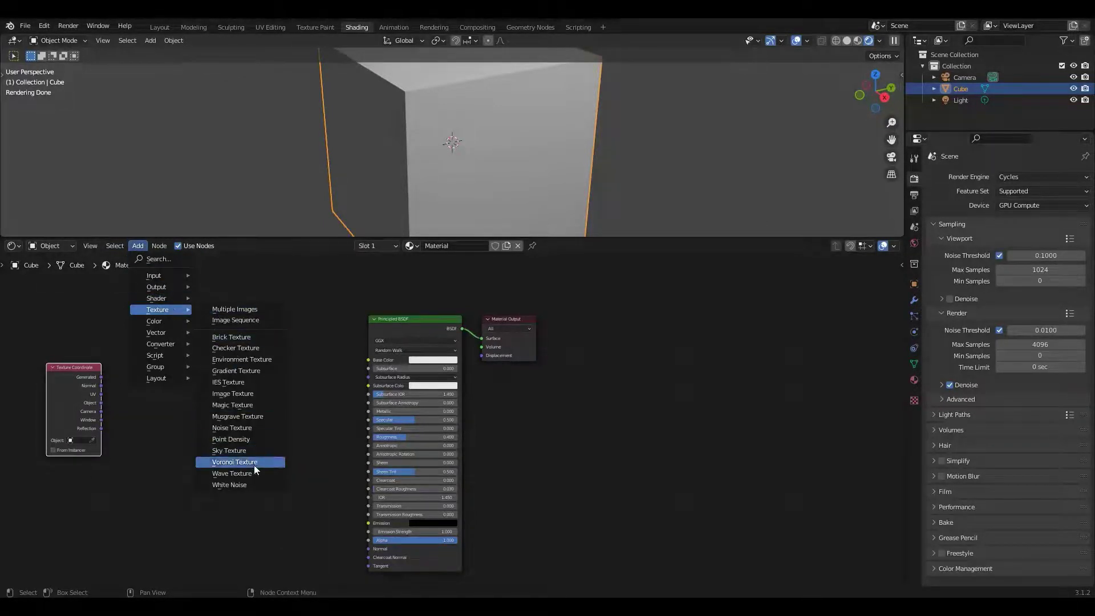
click(238, 416)
click(190, 365)
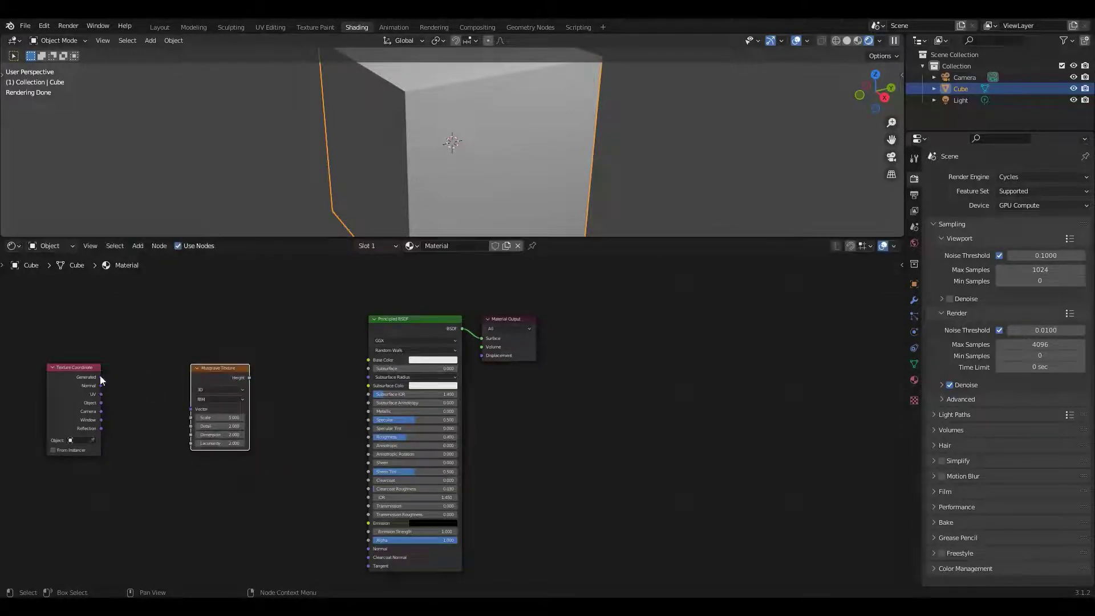
drag(101, 377, 198, 411)
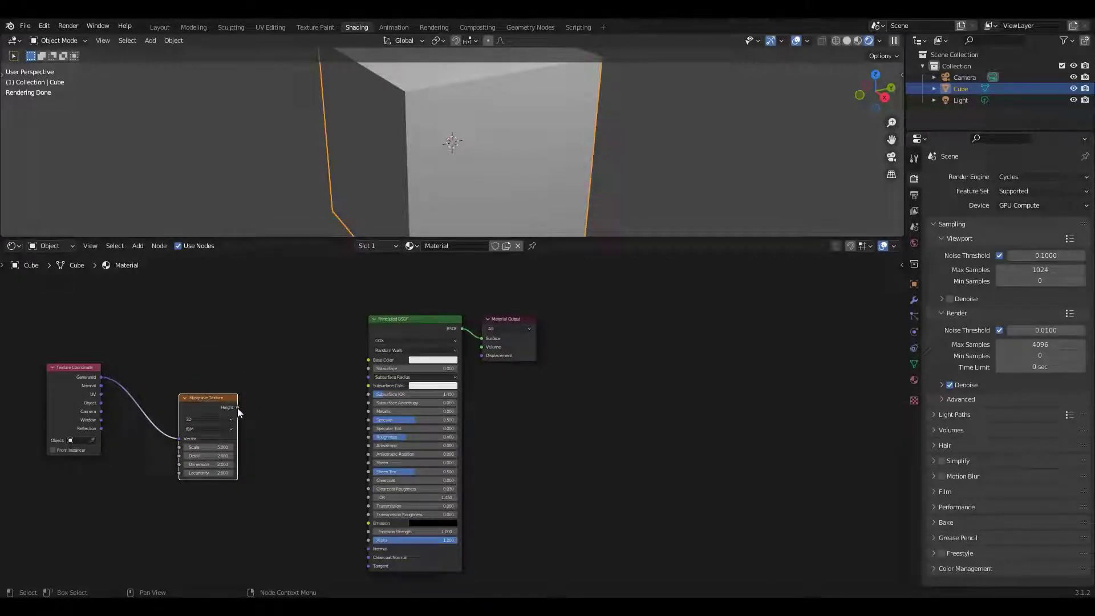
drag(237, 407, 368, 360)
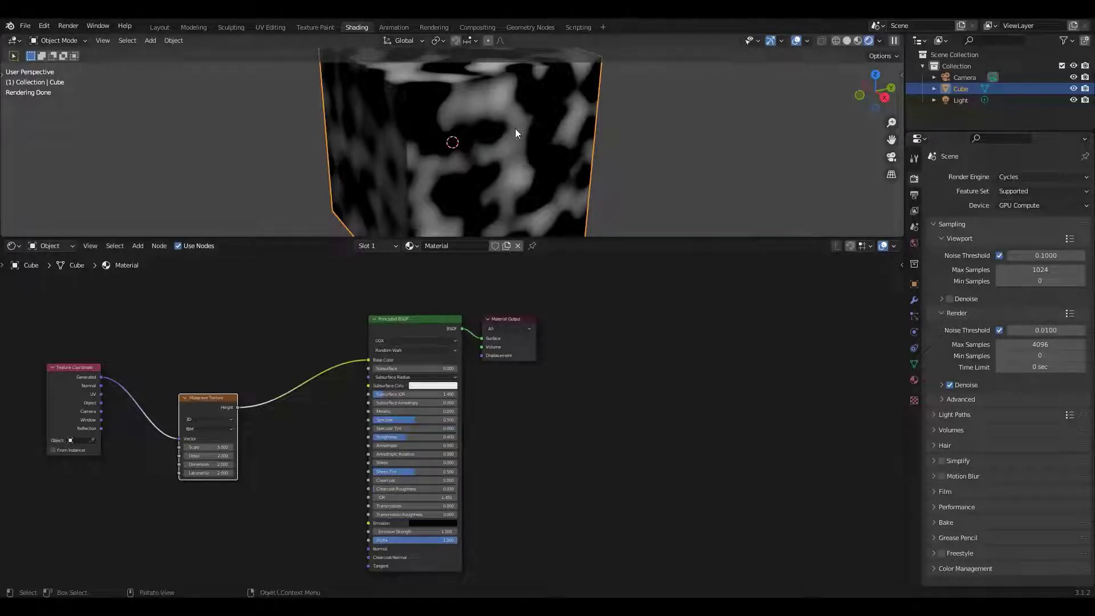
scroll(515, 128, down, 4)
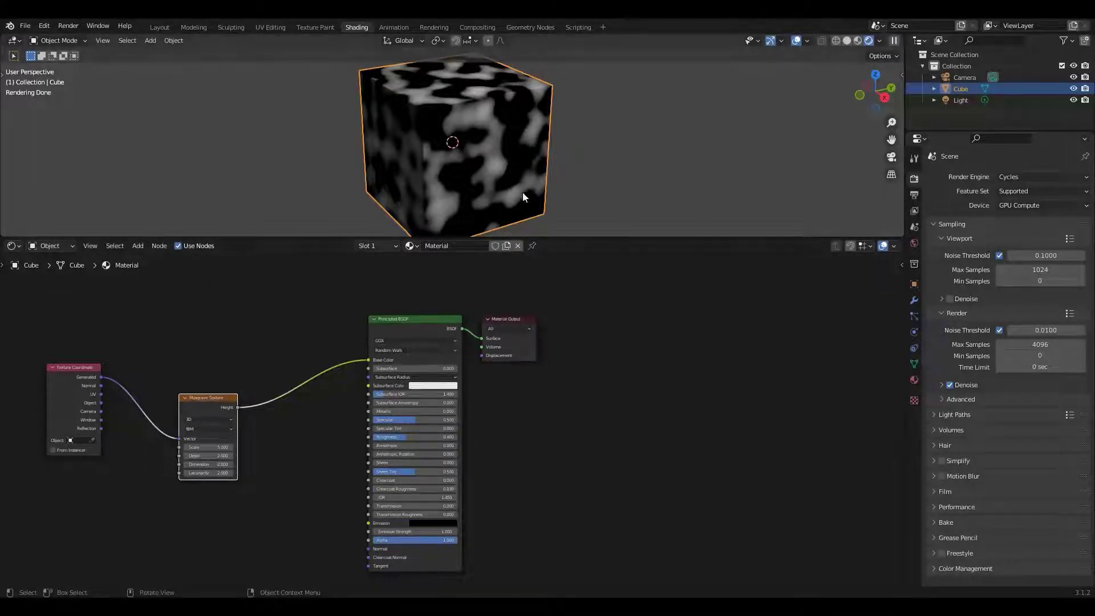
Step: Insert a Map Range node on the link between the Musgrave Texture and the Base Color
click(138, 245)
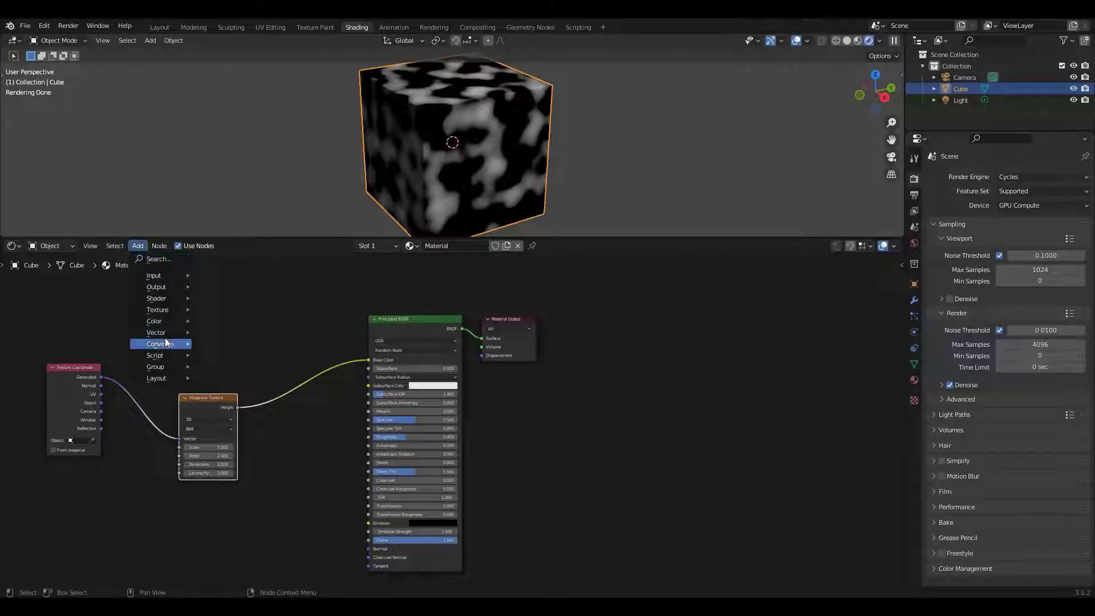
mouse_move(161, 344)
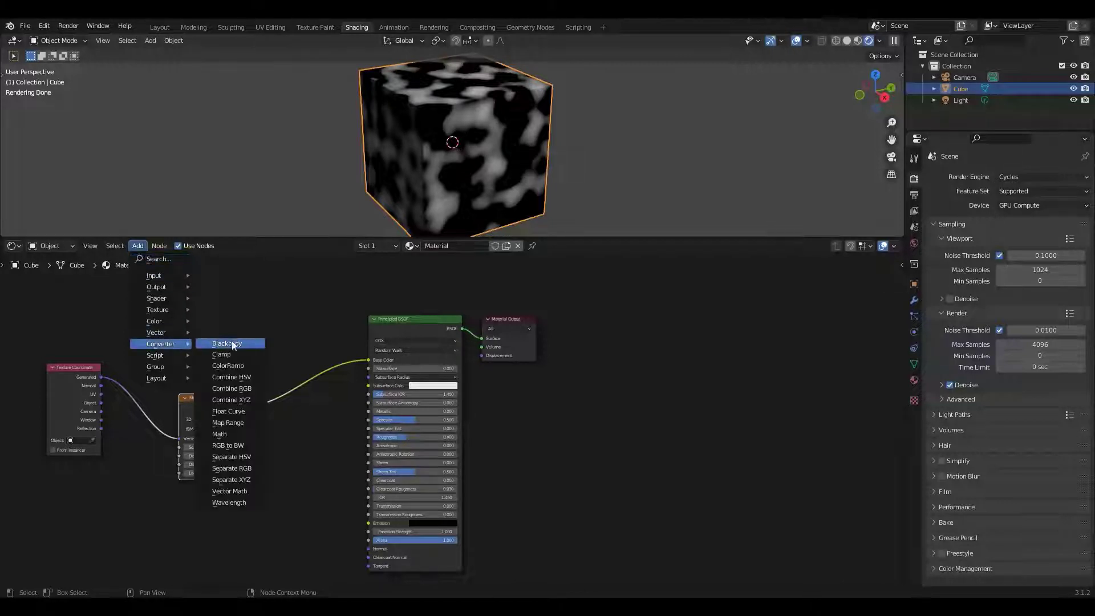
click(254, 423)
click(264, 376)
Step: Set the Map Range node's From Min to -0.2
scroll(252, 451, up, 2)
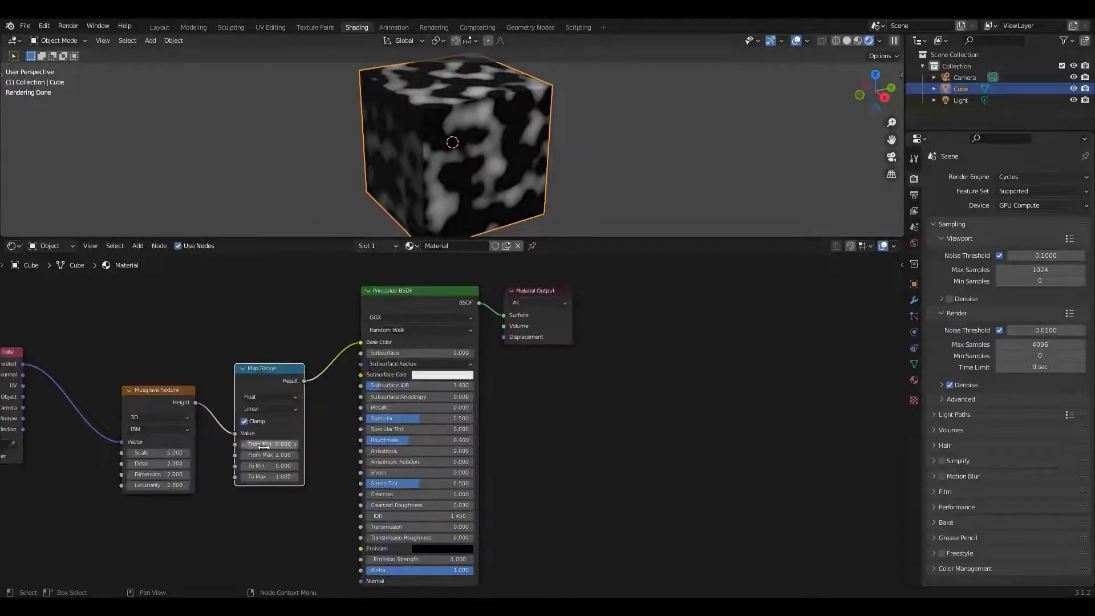
click(245, 444)
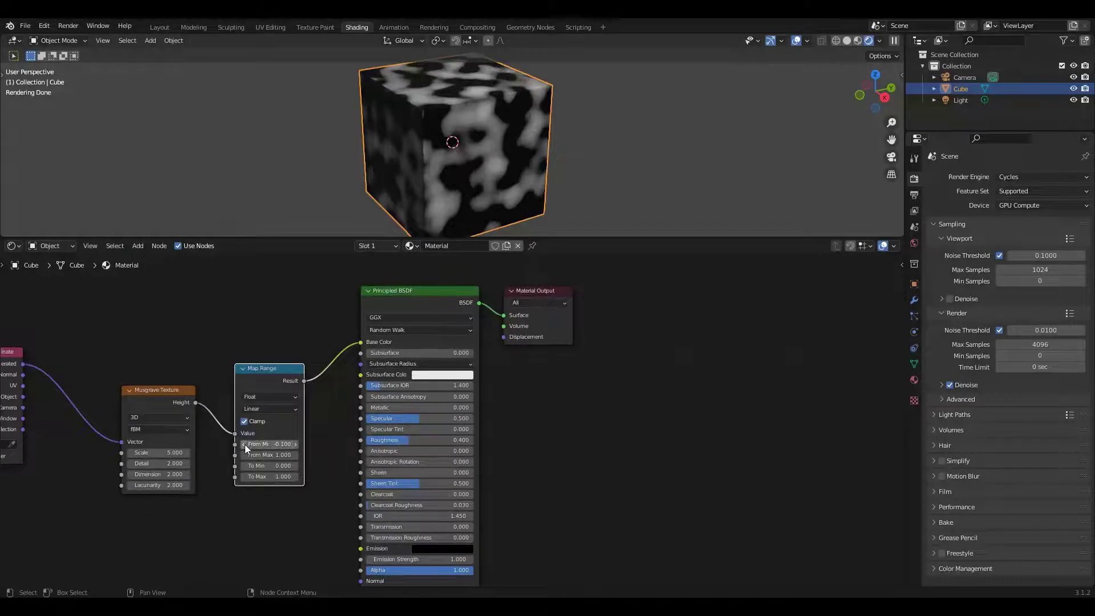
click(245, 444)
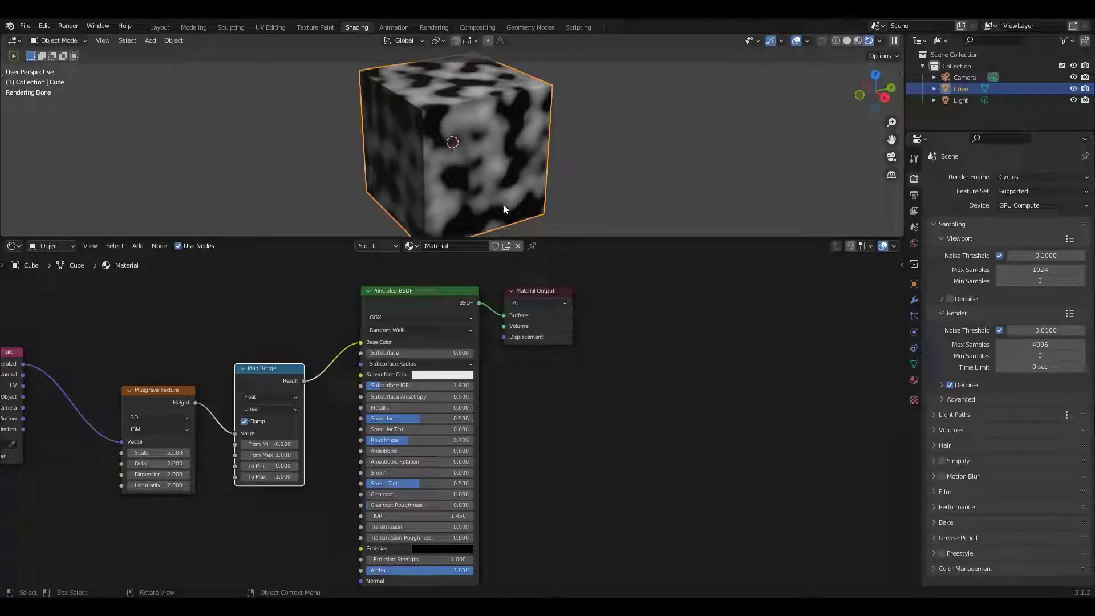
Step: Move the Texture Coordinate, Musgrave Texture and Map Range nodes together away from the Principled BSDF to make room
scroll(267, 345, down, 1)
ctrl+scroll(268, 346, left, 5)
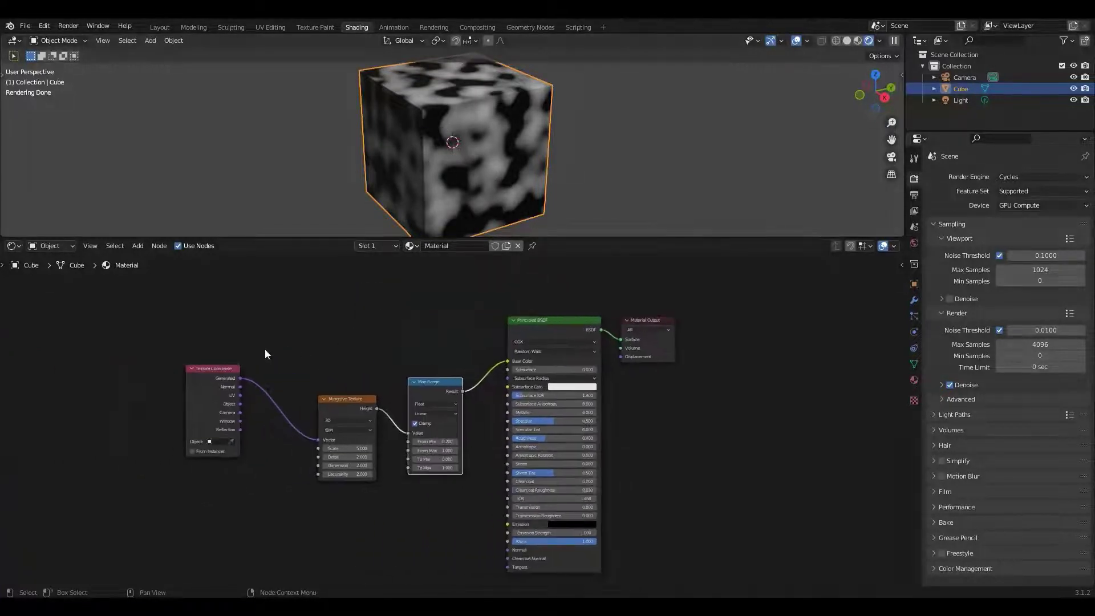
drag(186, 342, 374, 454)
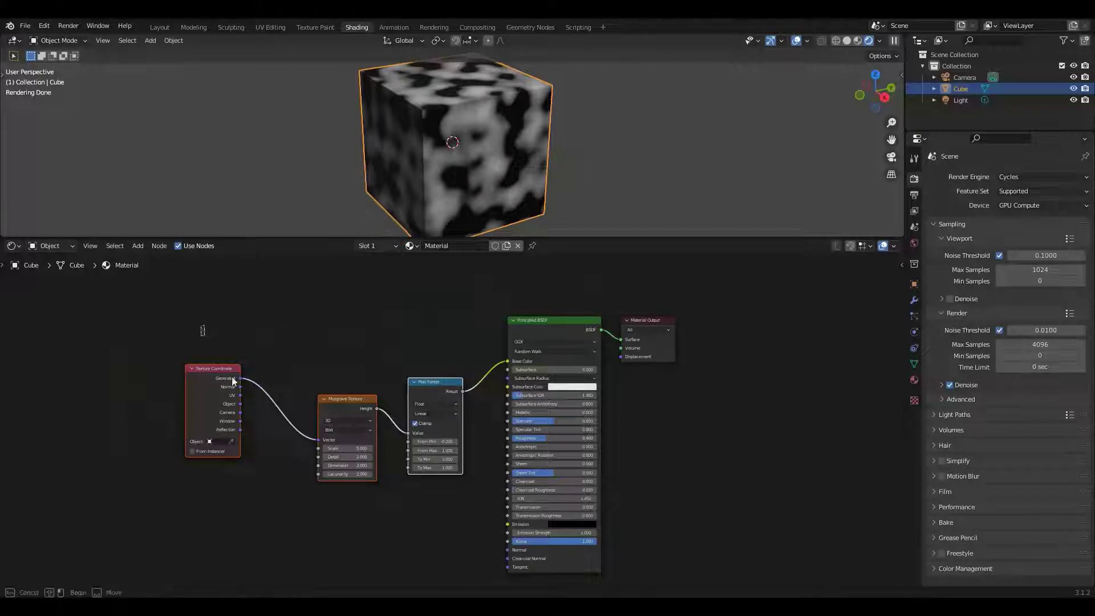
drag(201, 323, 449, 487)
key(g)
click(319, 390)
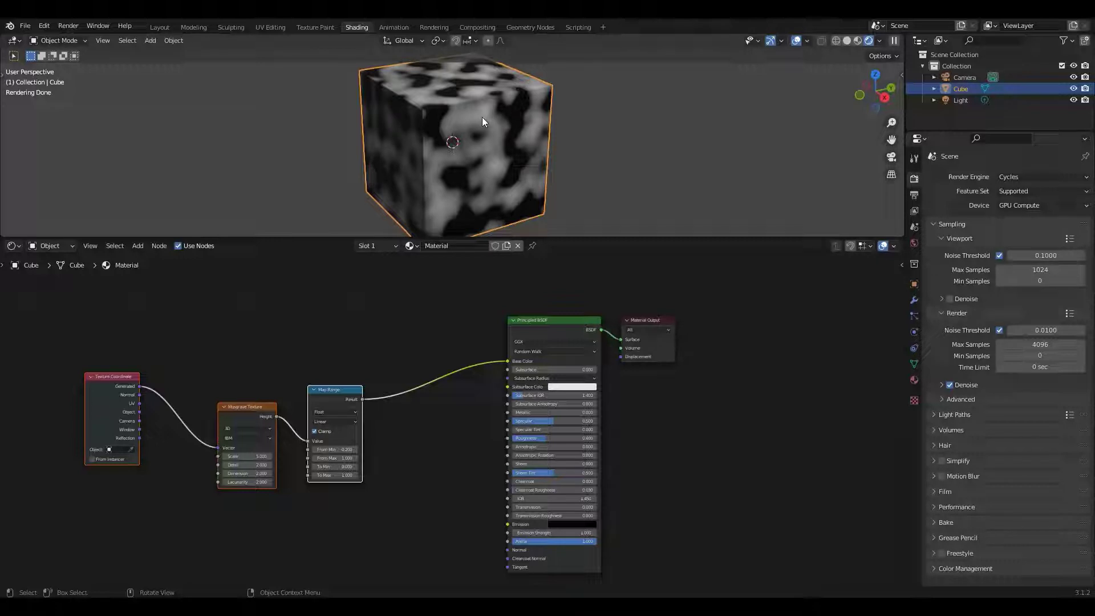
Step: Add a Bump node before the Principled BSDF and connect the Map Range Result to its Height
click(138, 246)
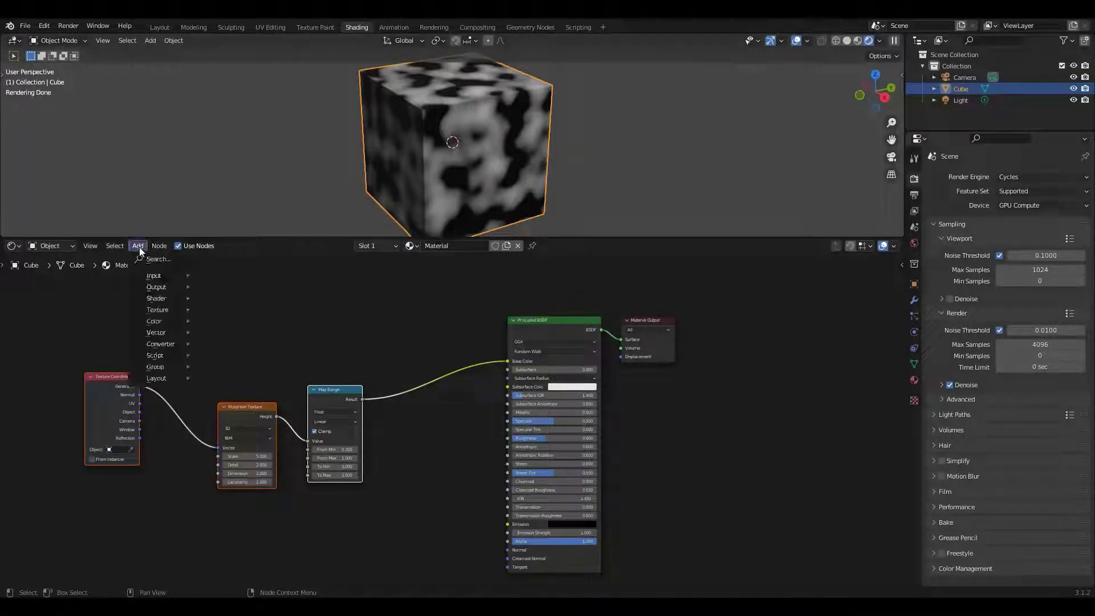
mouse_move(174, 333)
click(239, 334)
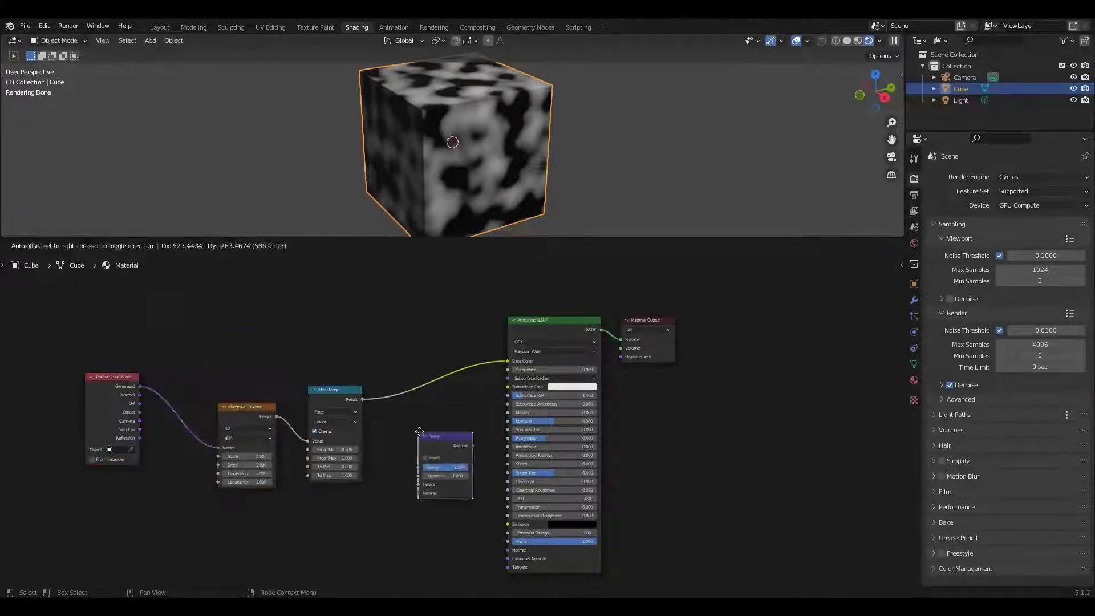
click(448, 451)
drag(360, 400, 421, 484)
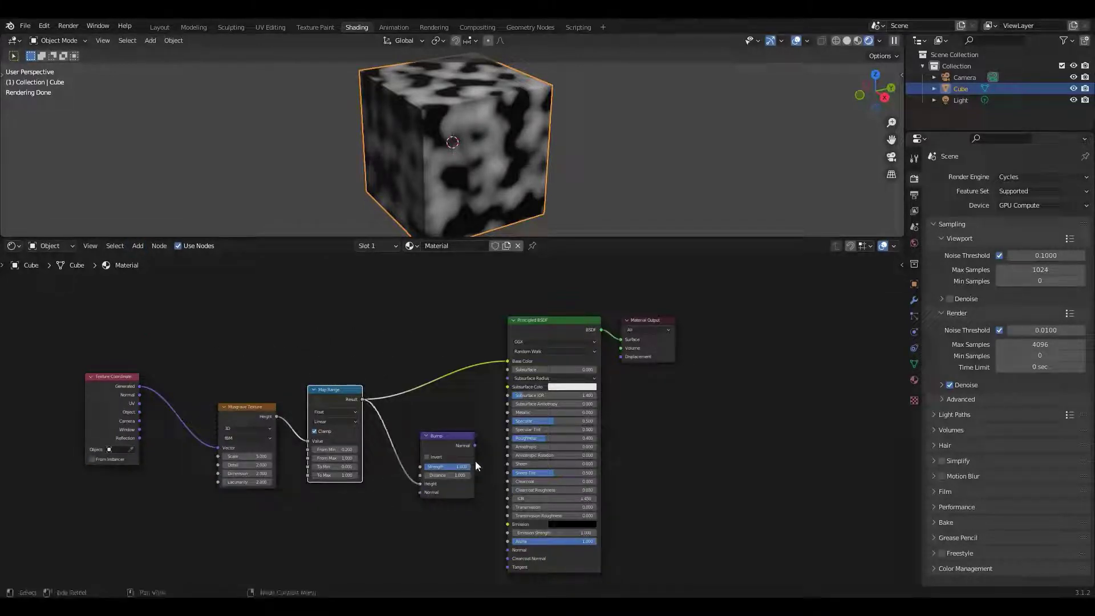
Step: Connect the Bump's Normal output to the Principled BSDF's Normal and disconnect the Map Range link from Base Color
drag(475, 445, 512, 548)
drag(456, 440, 441, 459)
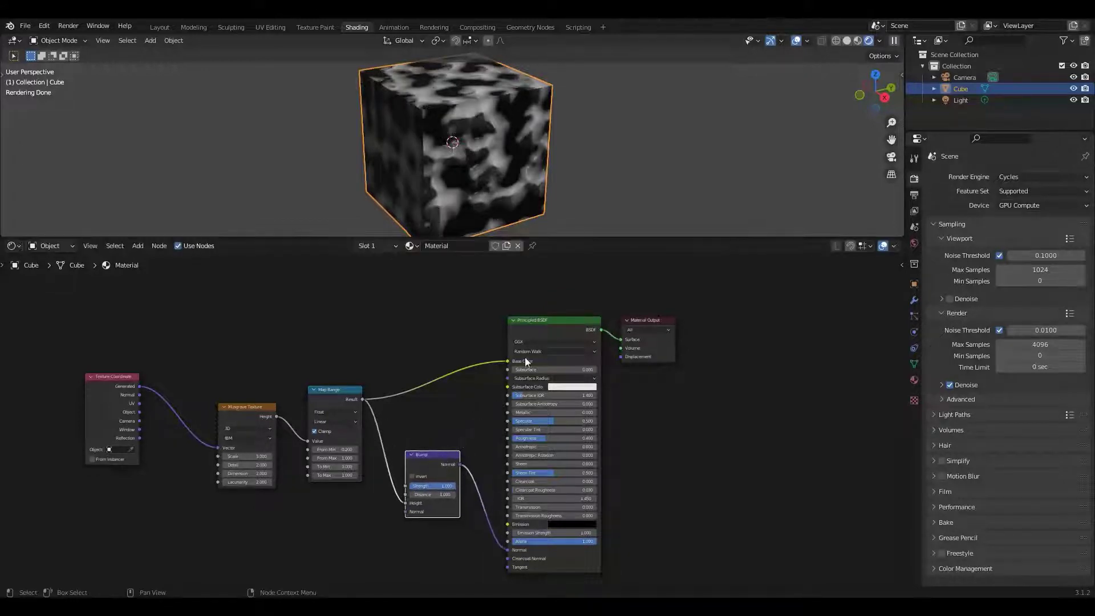
drag(508, 361, 460, 357)
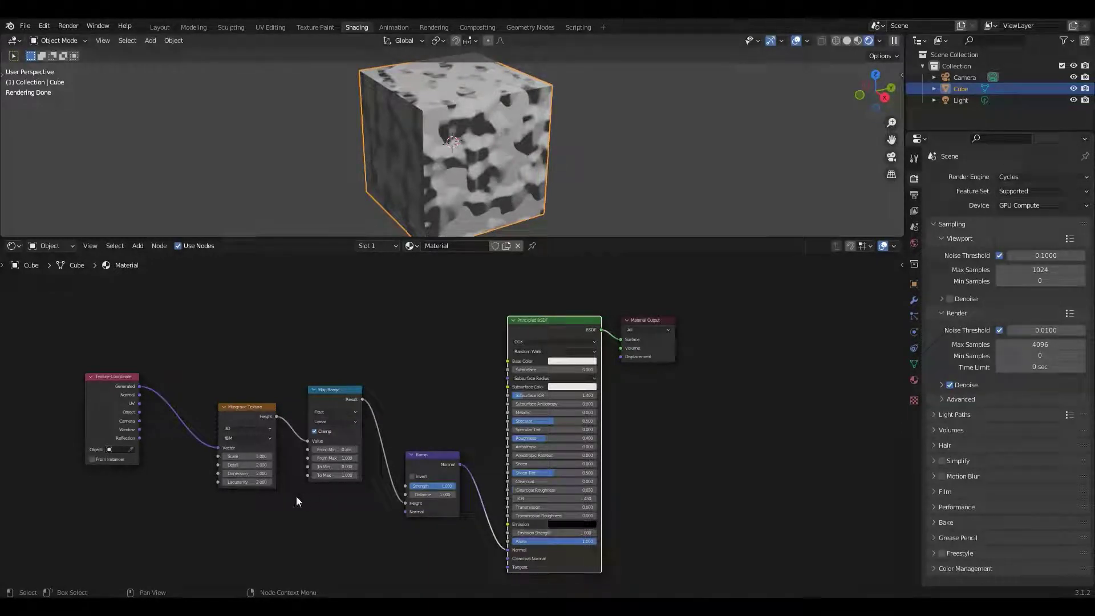
Step: Set the Musgrave Texture's Scale to 59.8 and the Bump's Strength to 0.092
mouse_move(246, 456)
mouse_down()
mouse_move(268, 456)
mouse_move(257, 458)
mouse_up()
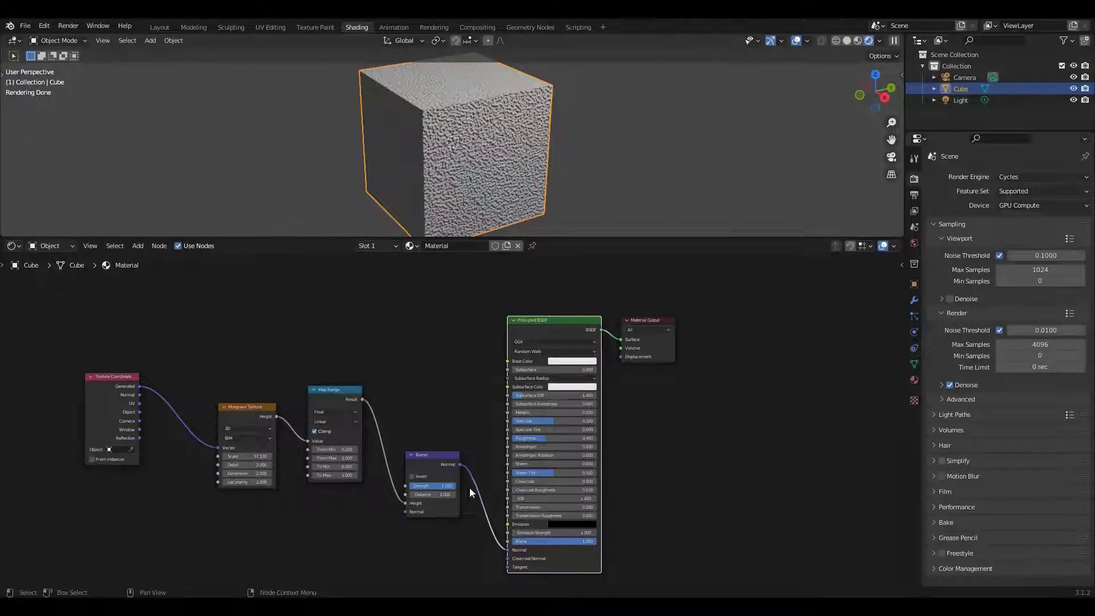
scroll(468, 497, up, 2)
mouse_move(447, 510)
mouse_down()
mouse_move(399, 510)
mouse_move(439, 510)
mouse_up()
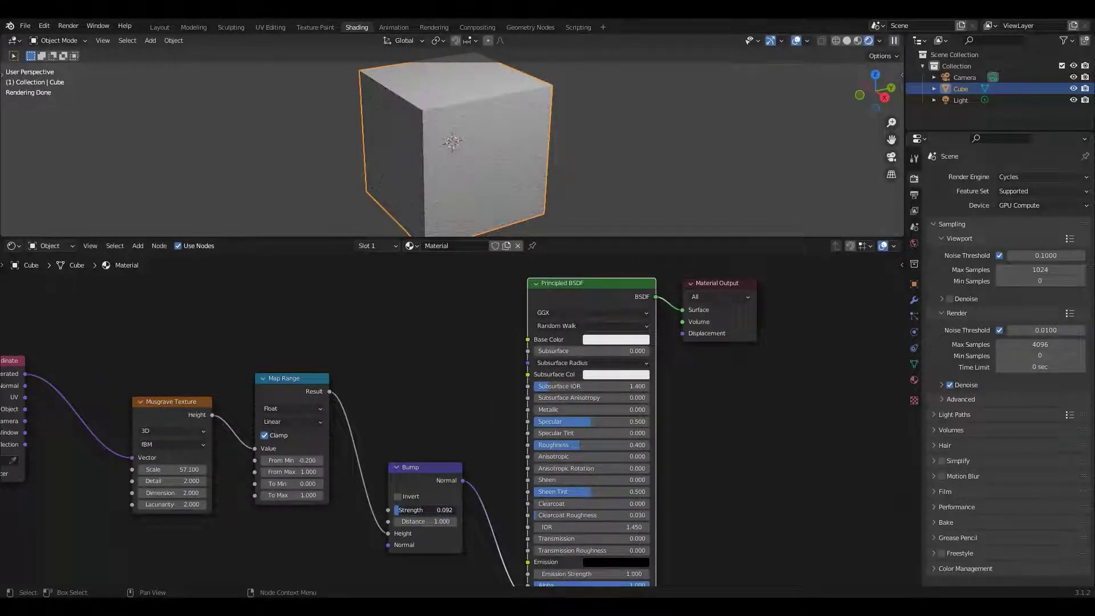
drag(171, 470, 202, 469)
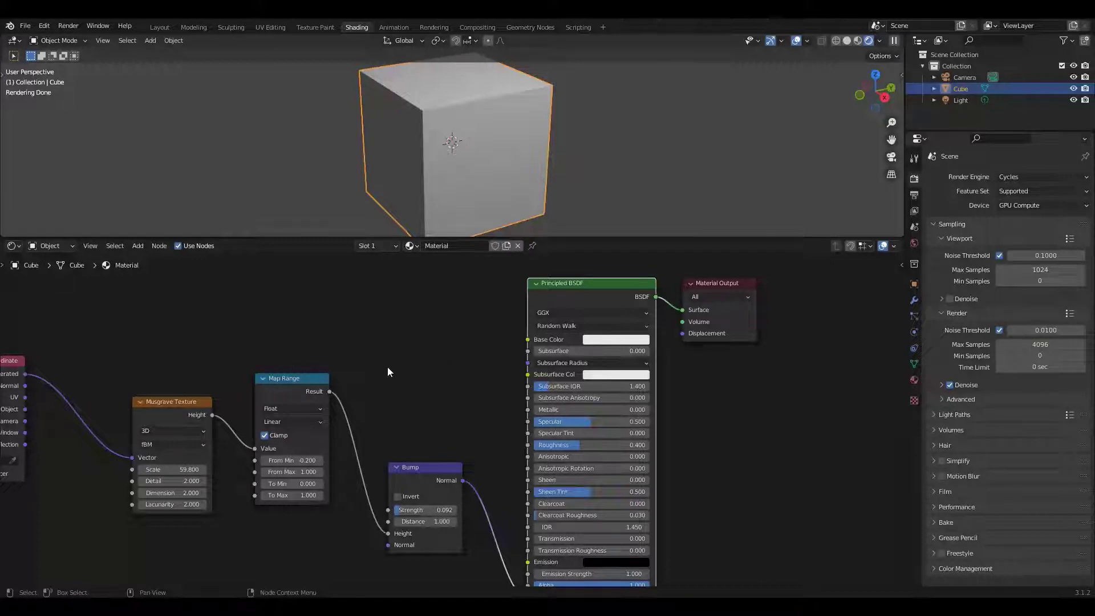
Step: Add a Voronoi Texture above the Musgrave Texture, feeding its Vector from Generated and connecting its Distance to the Principled BSDF's Base Color
middle_drag(384, 371, 427, 411)
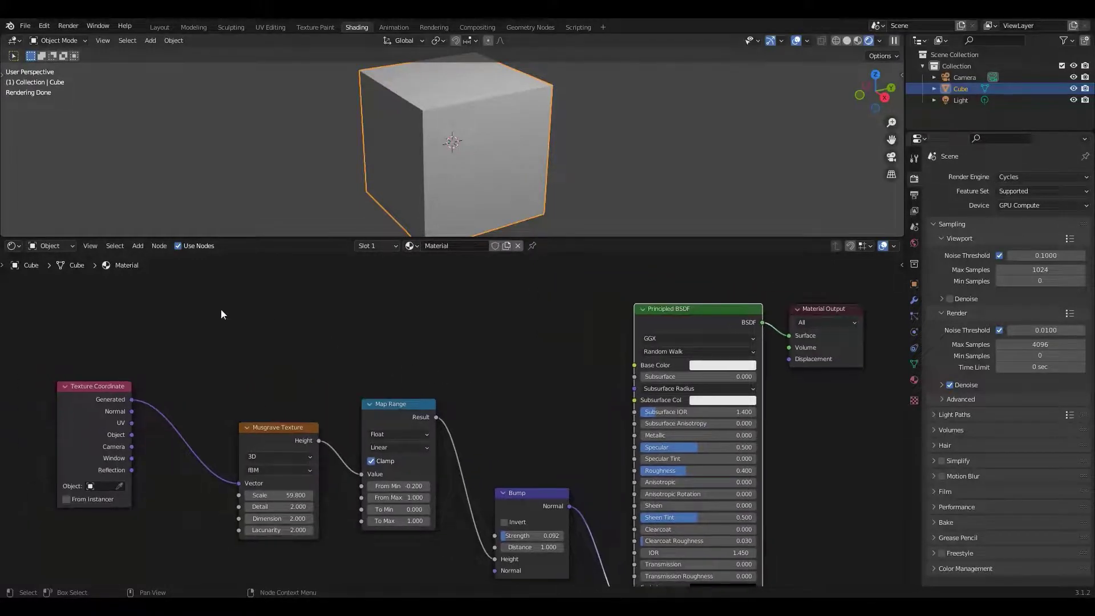
click(137, 246)
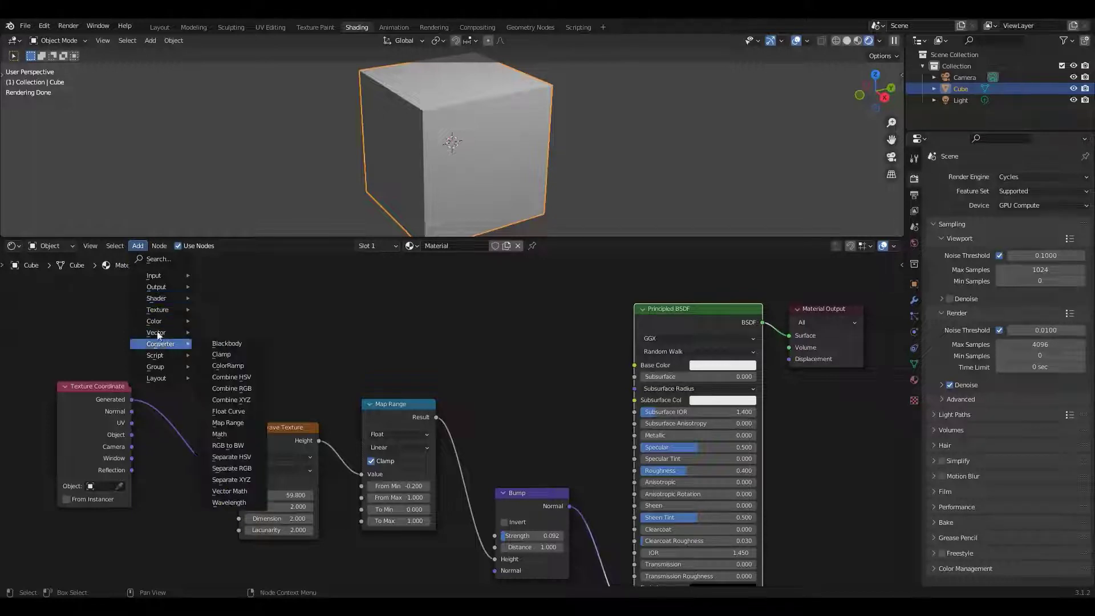
mouse_move(163, 311)
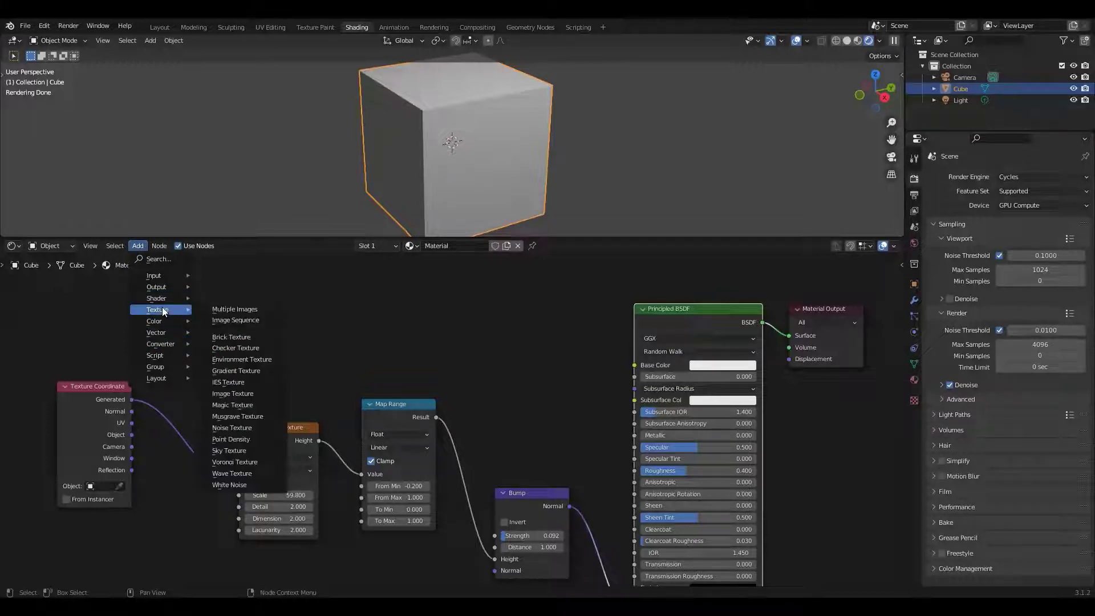
click(143, 248)
mouse_move(171, 311)
click(236, 459)
click(227, 200)
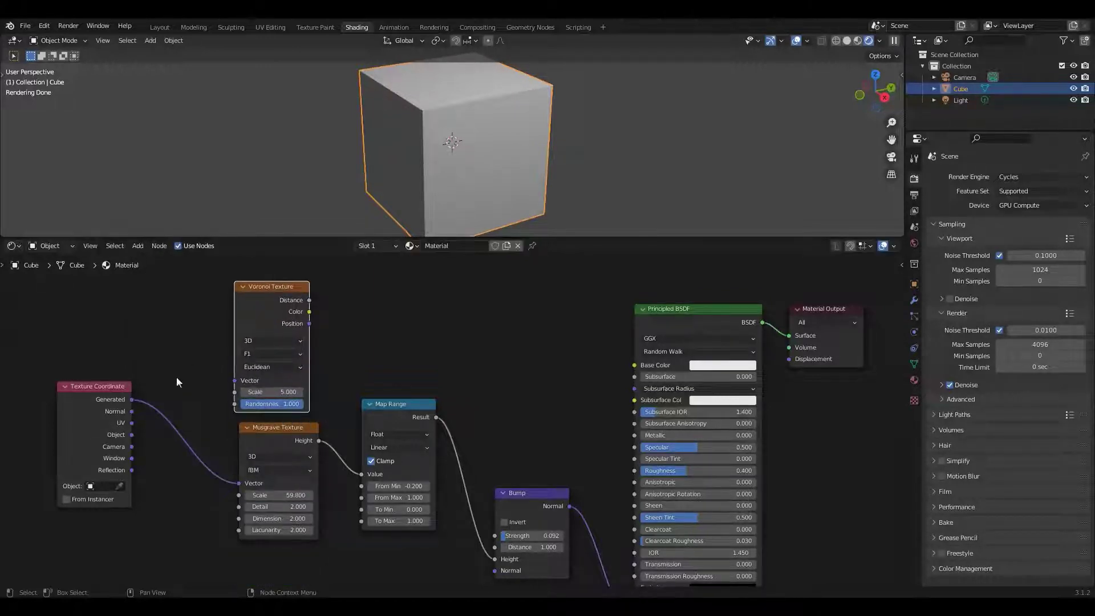
drag(131, 399, 235, 380)
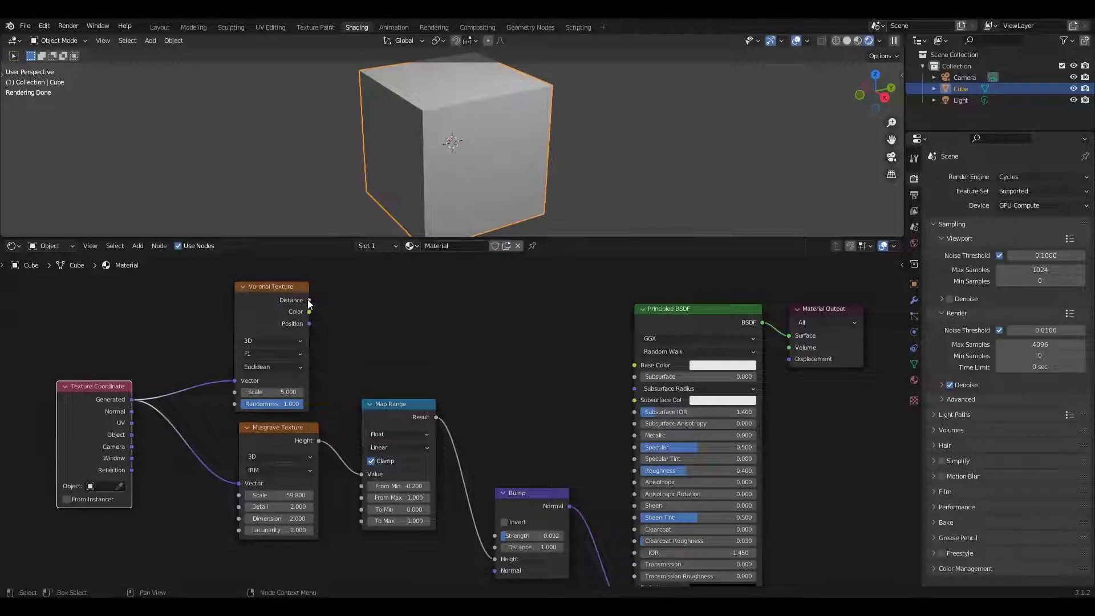
drag(310, 300, 626, 368)
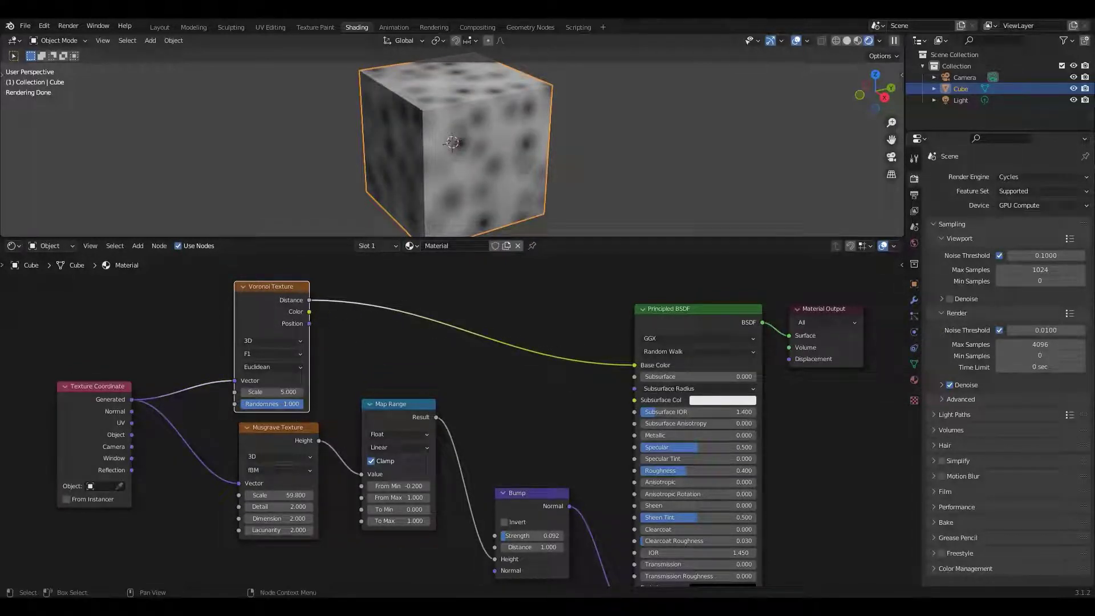
Step: Try the Voronoi Texture's Randomness at 0, and return it to 1
drag(301, 405, 240, 404)
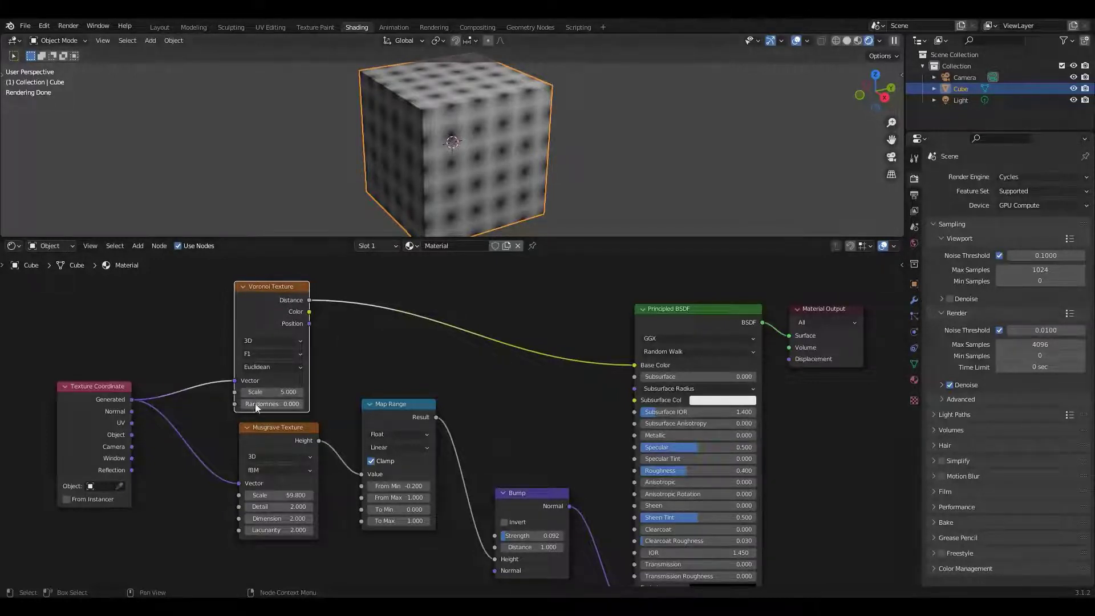
drag(268, 404, 454, 200)
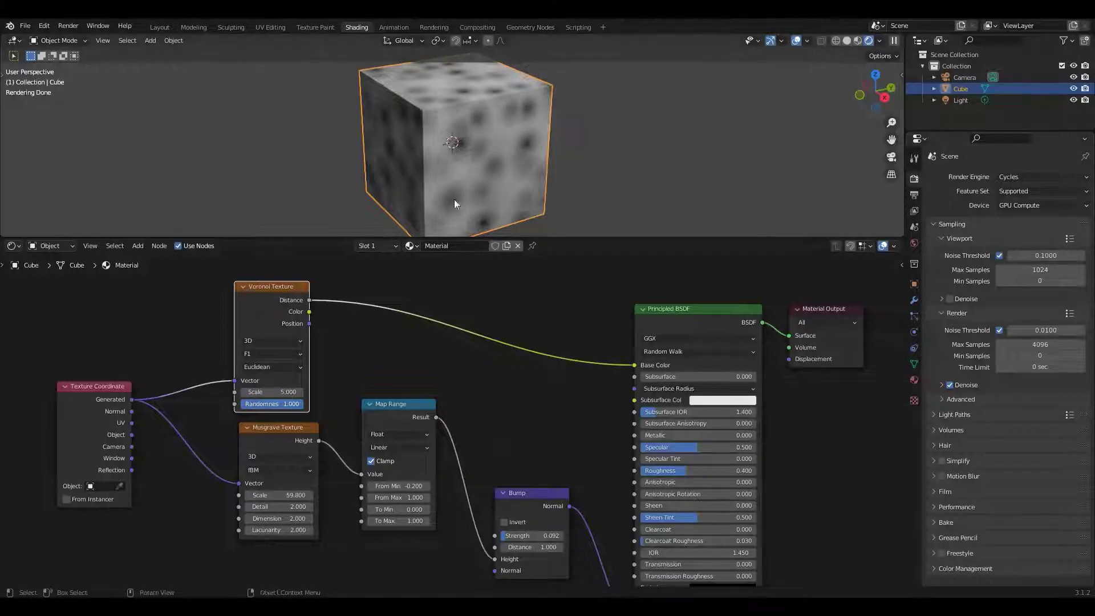
Step: Set the Voronoi Texture's feature output to Distance to Edge
scroll(457, 157, up, 3)
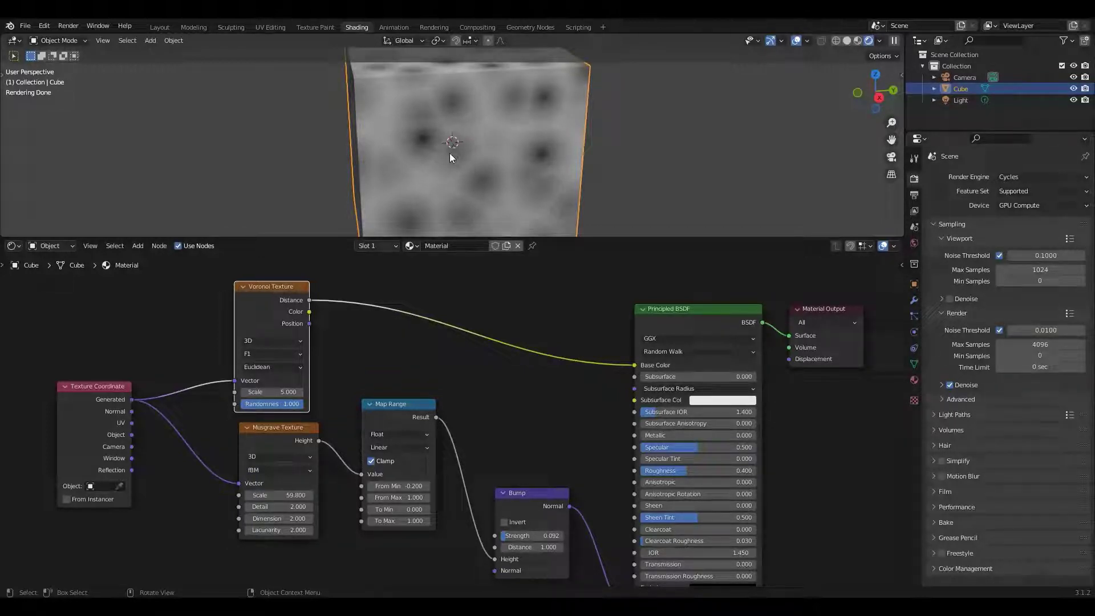
click(268, 354)
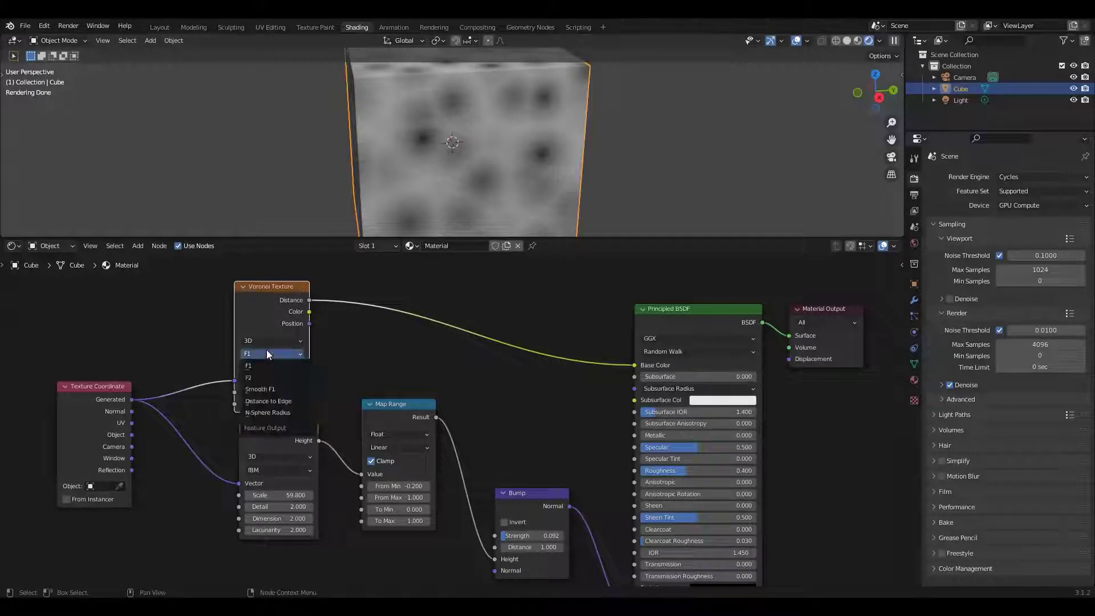
click(303, 402)
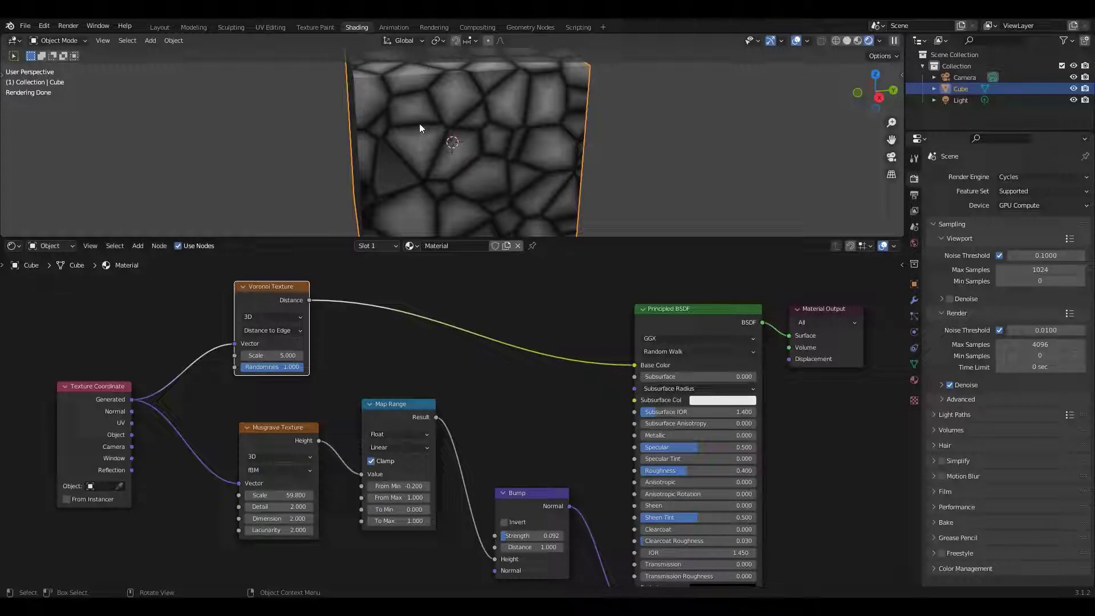
Step: Insert an Invert node on the link between the Voronoi Texture's Distance and the Base Color
click(138, 246)
mouse_move(145, 310)
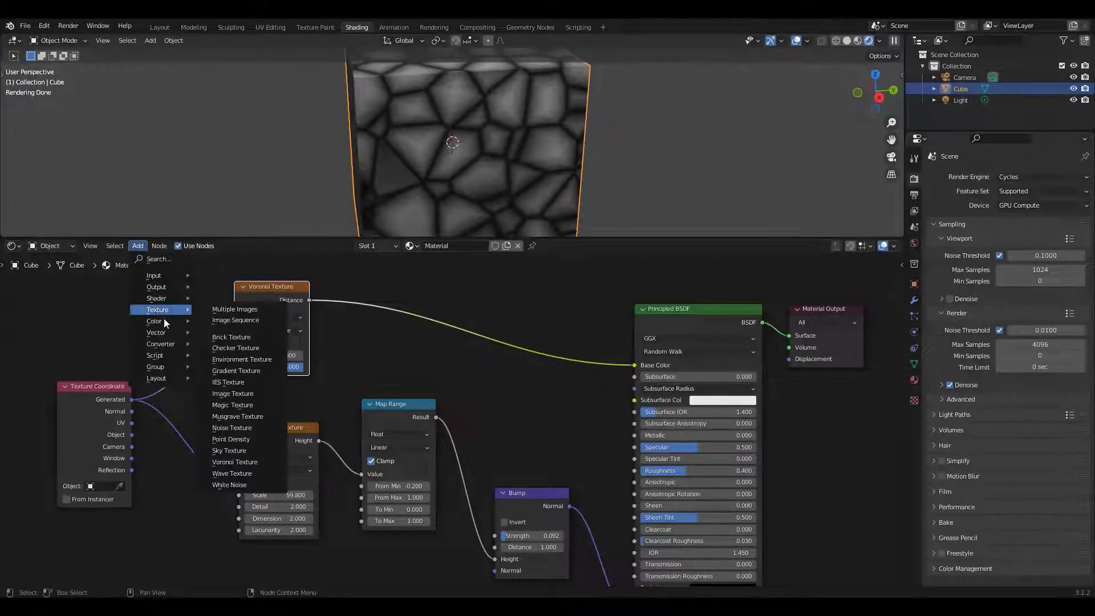
click(234, 355)
click(401, 302)
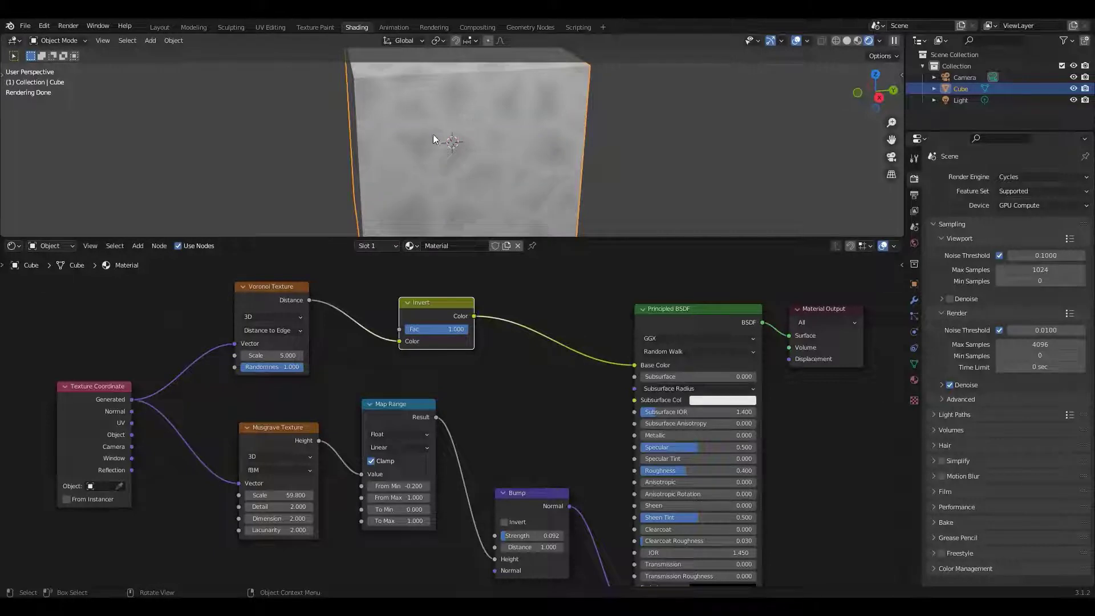
Step: Move the Principled BSDF, Material Output and Bump nodes farther from the texture nodes to make room
scroll(524, 463, down, 3)
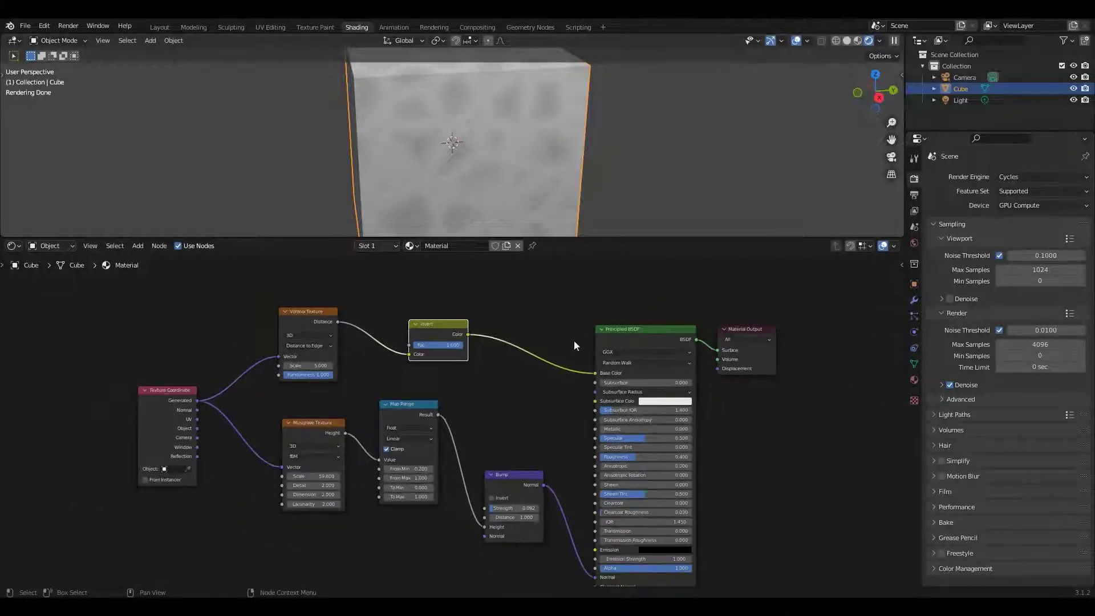
drag(644, 306, 759, 358)
drag(647, 339, 714, 322)
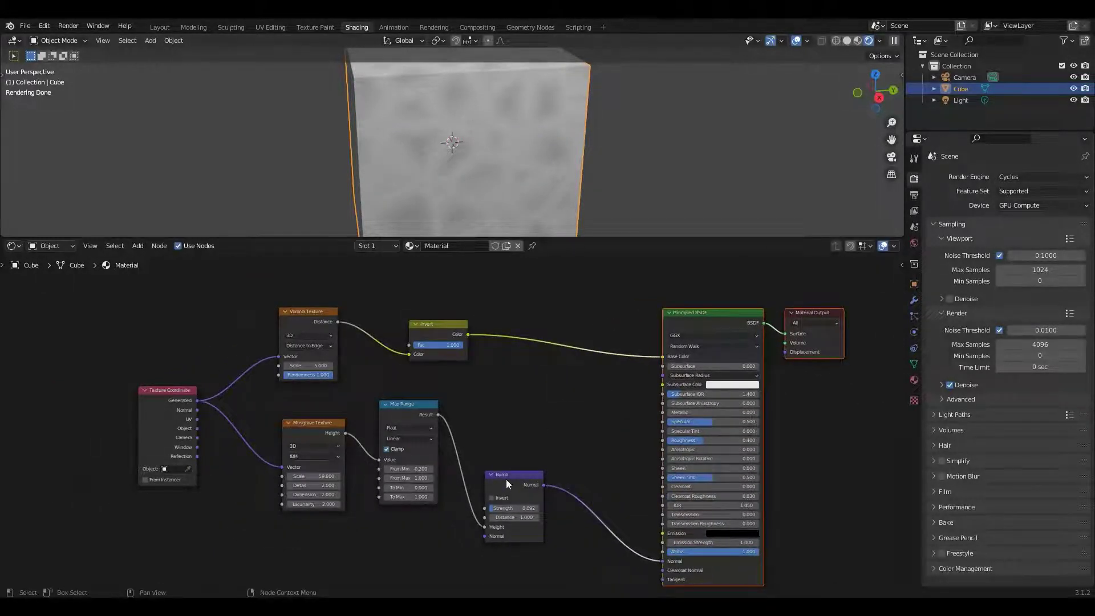
drag(496, 475, 550, 466)
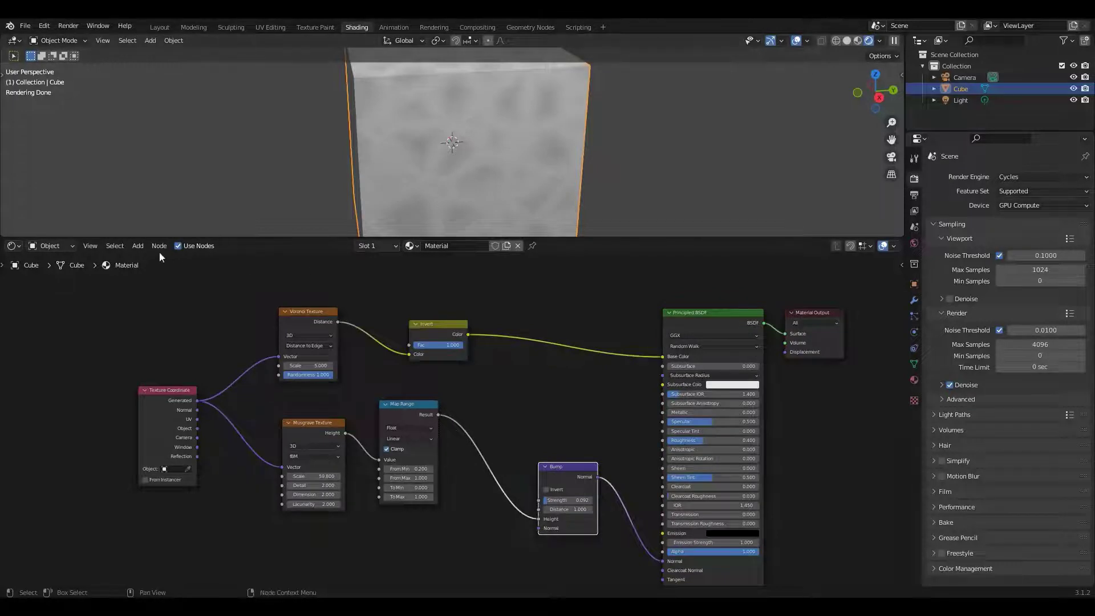
Step: Add a second Bump node after the Invert node and connect the Invert's Color to its Height
click(138, 246)
mouse_move(177, 335)
click(220, 332)
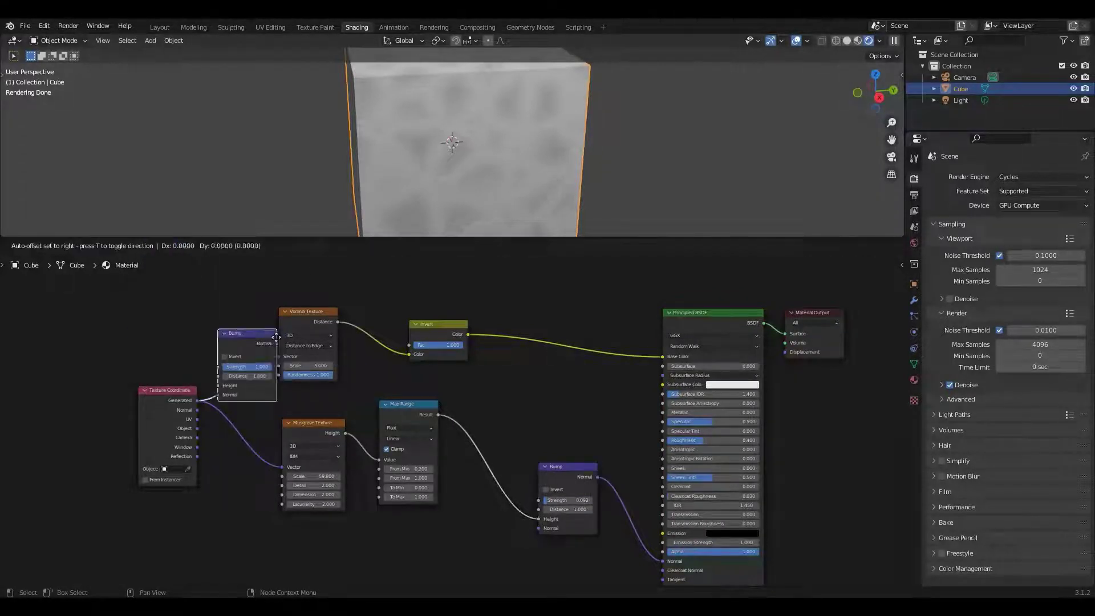
click(511, 346)
drag(467, 334, 504, 399)
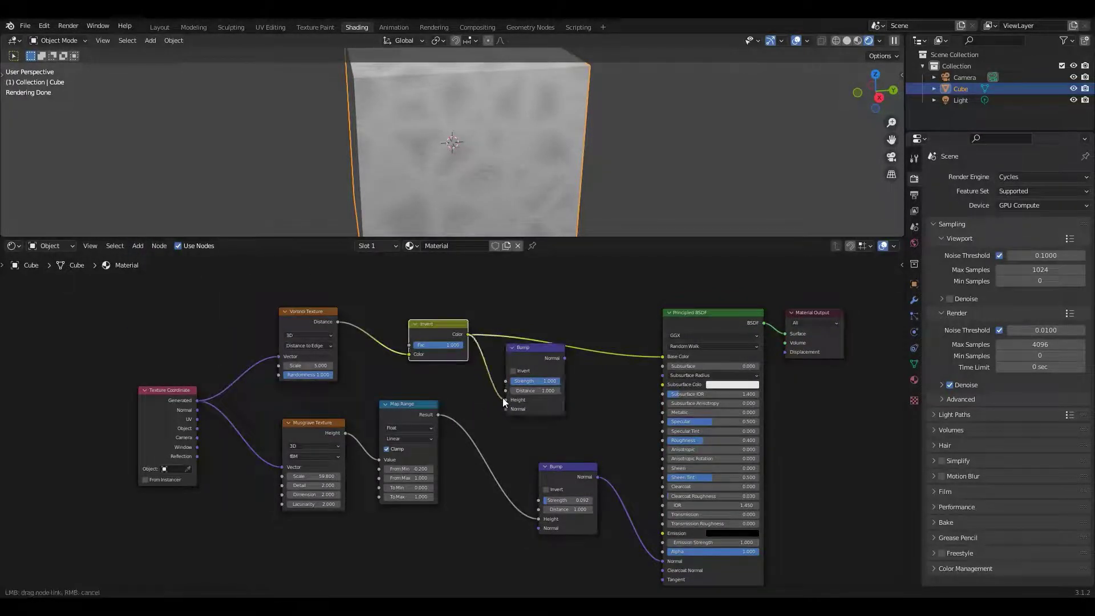
Step: Disconnect the Invert from Base Color, link the new Bump's Normal to the Musgrave Bump's Normal, and space out the two Bump nodes
drag(663, 357, 538, 529)
drag(571, 466, 599, 461)
click(508, 353)
drag(508, 352, 545, 346)
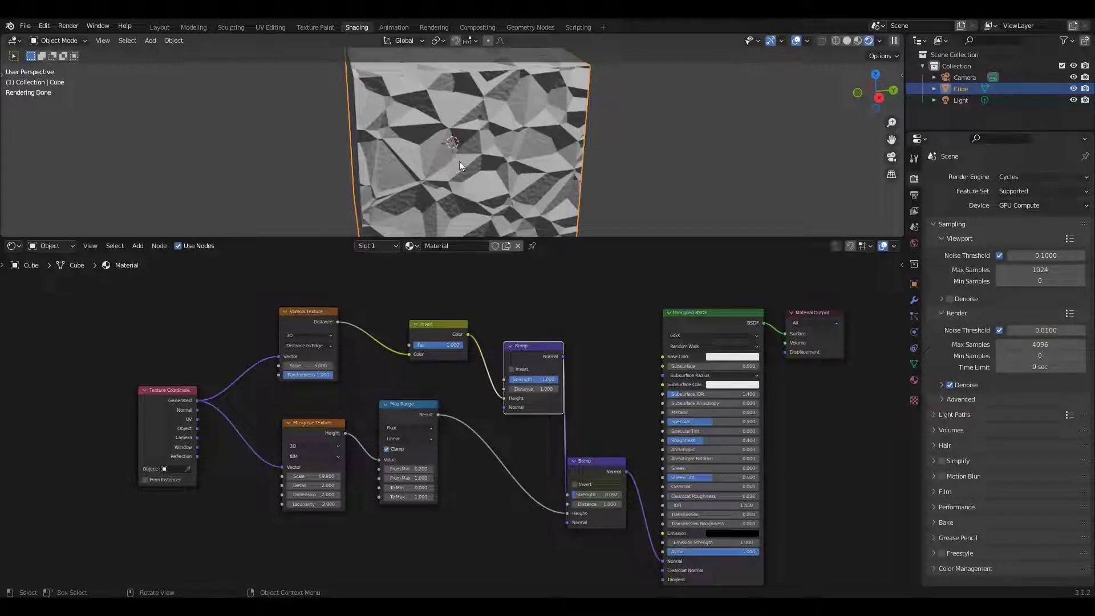
Step: Move the Voronoi Texture and Invert nodes aside and insert a Float Curve between the Invert and the upper Bump
drag(307, 312, 253, 294)
drag(439, 323, 357, 295)
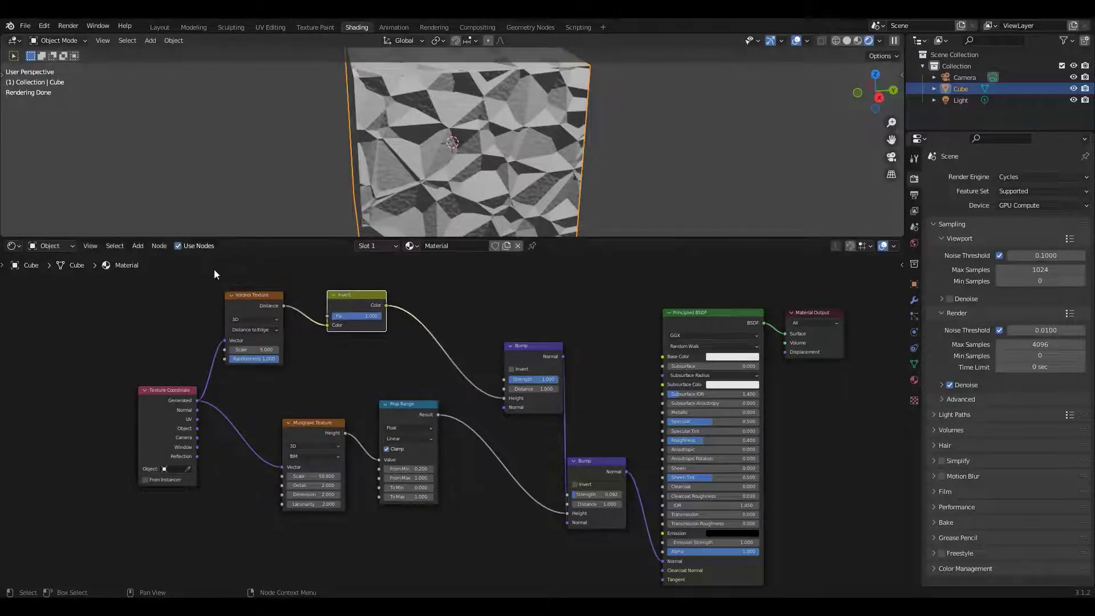
click(137, 246)
mouse_move(174, 345)
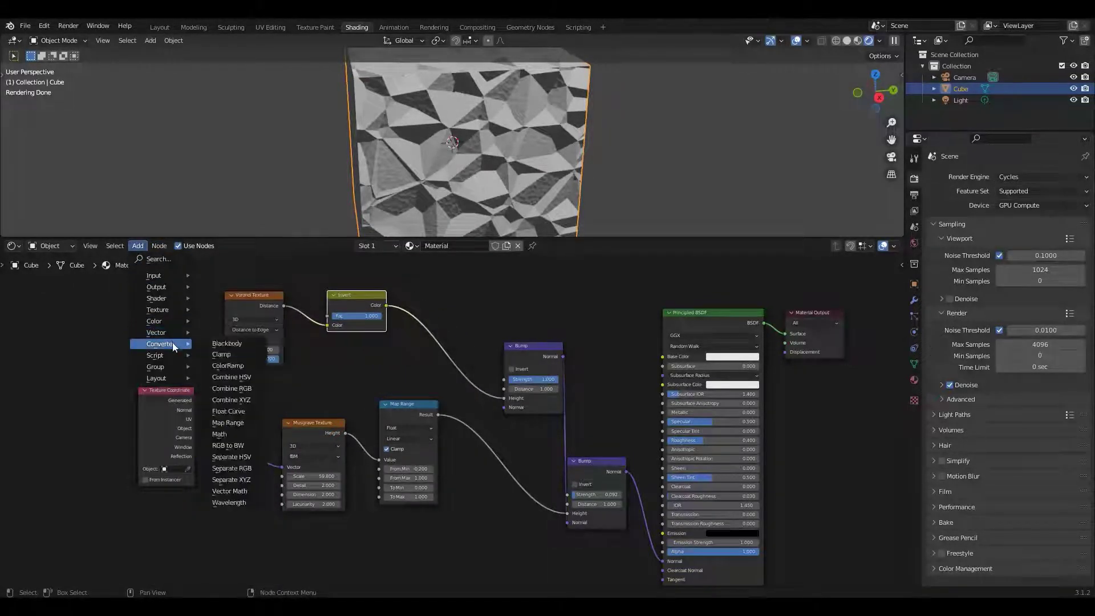
click(224, 410)
click(413, 311)
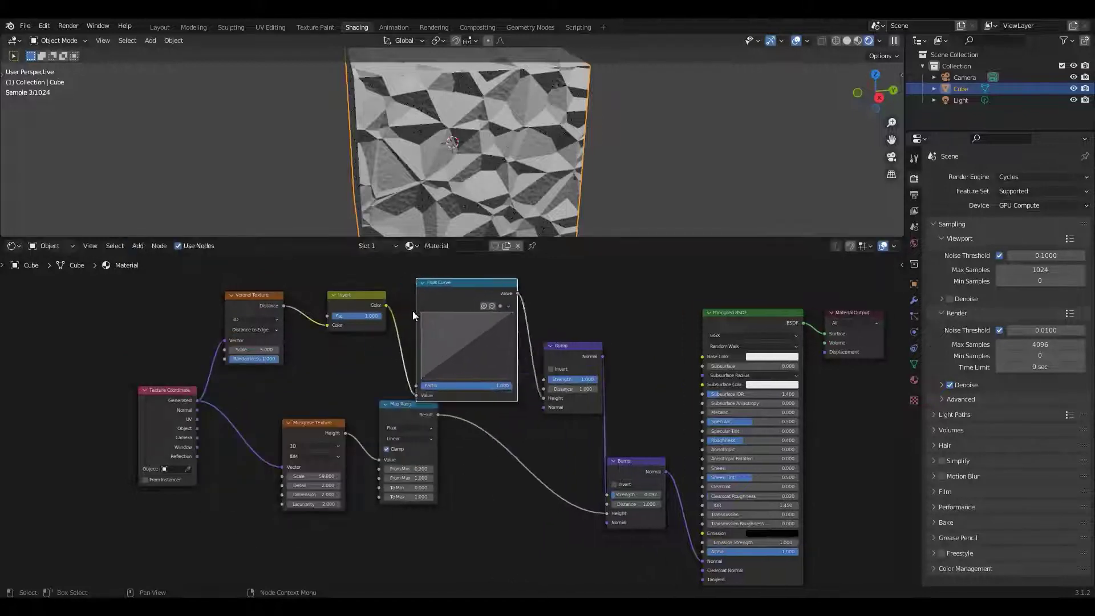
Step: Shape the Float Curve into an S, with a low point at 0.25, 0.0375 and a raised point near the upper end
drag(436, 369, 442, 375)
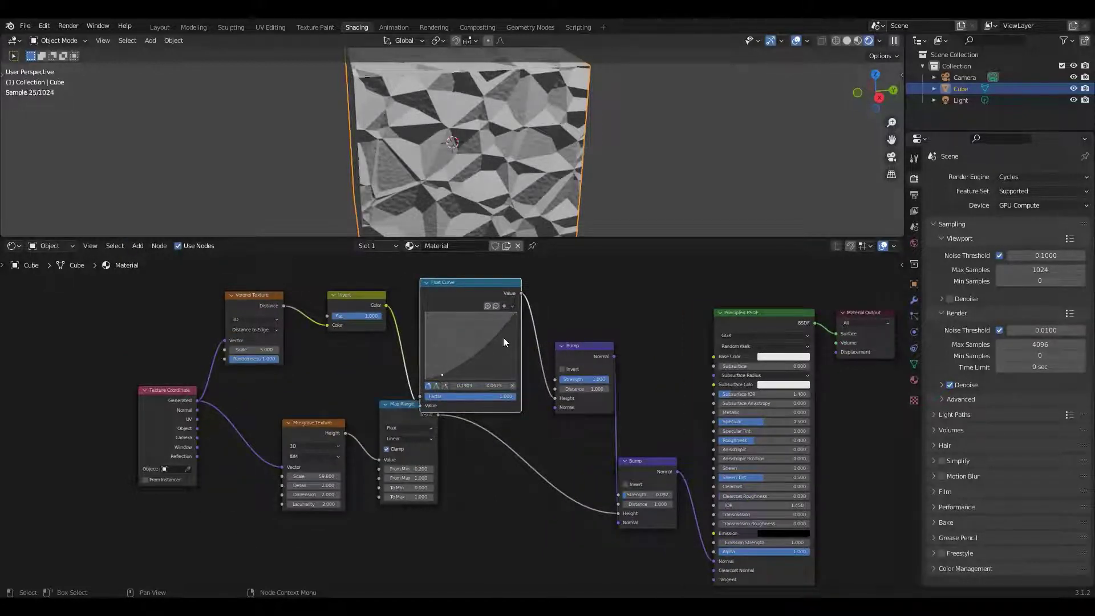
drag(507, 327, 502, 318)
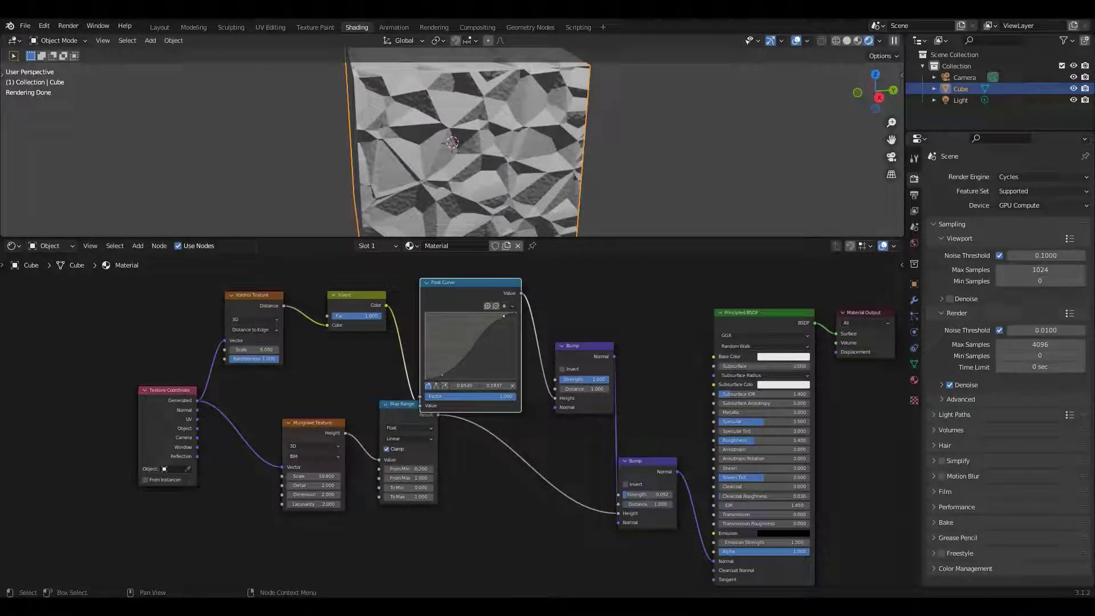
mouse_move(443, 375)
mouse_down()
mouse_move(461, 364)
mouse_move(447, 377)
mouse_up()
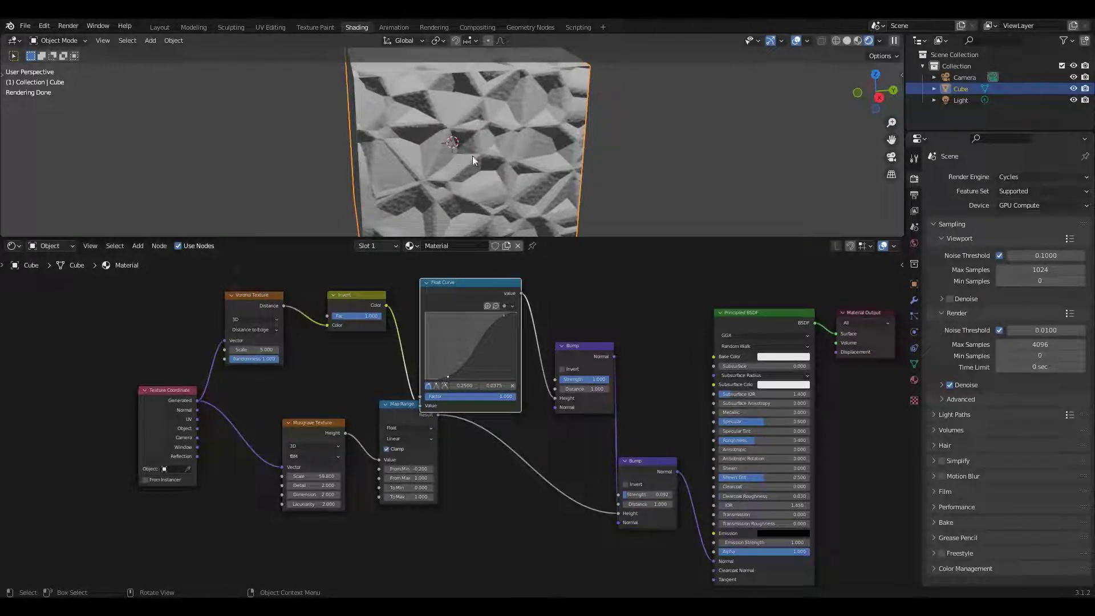
Step: Enable Invert on the upper Bump and move both Bump nodes away from the Float Curve
drag(585, 296, 685, 565)
click(563, 369)
drag(591, 350, 631, 348)
Step: Insert a Math node between the Float Curve and the upper Bump, and set its operation to Power
click(143, 245)
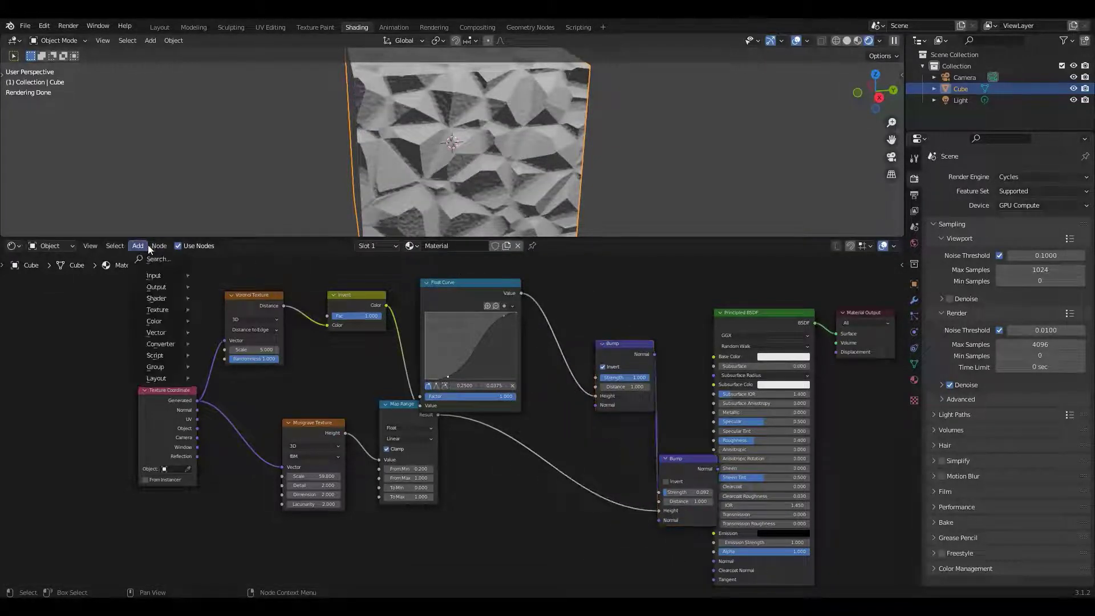
mouse_move(173, 343)
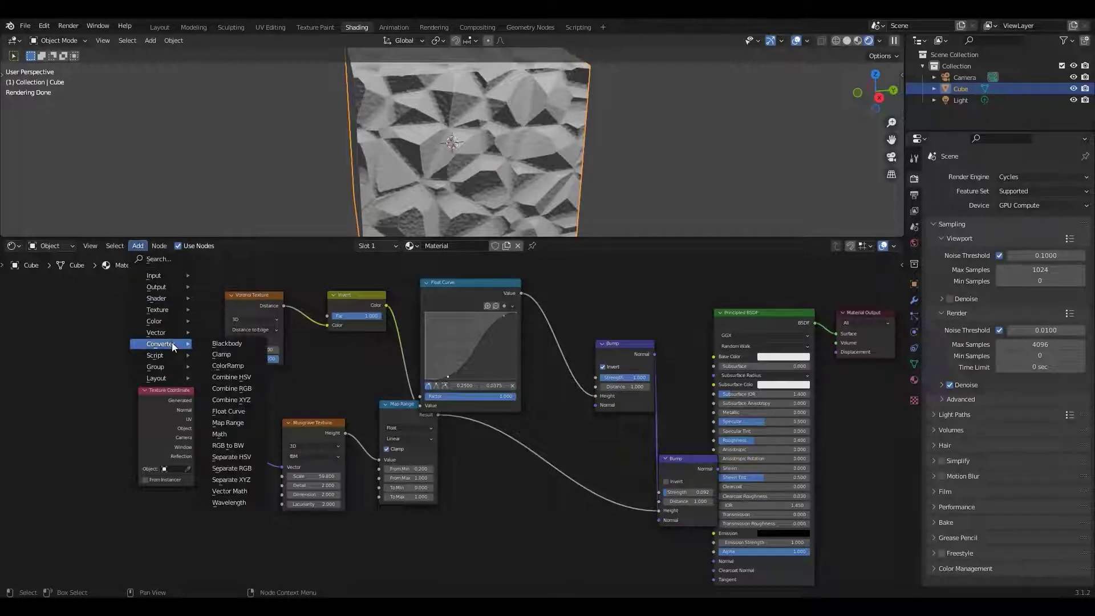
click(229, 435)
click(542, 308)
click(589, 331)
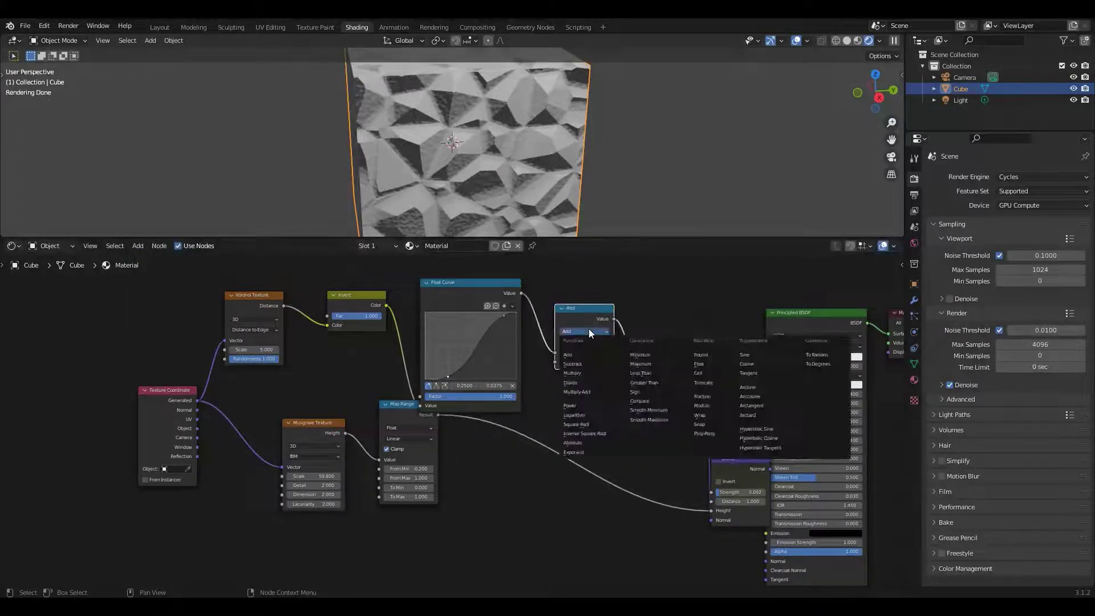
click(591, 405)
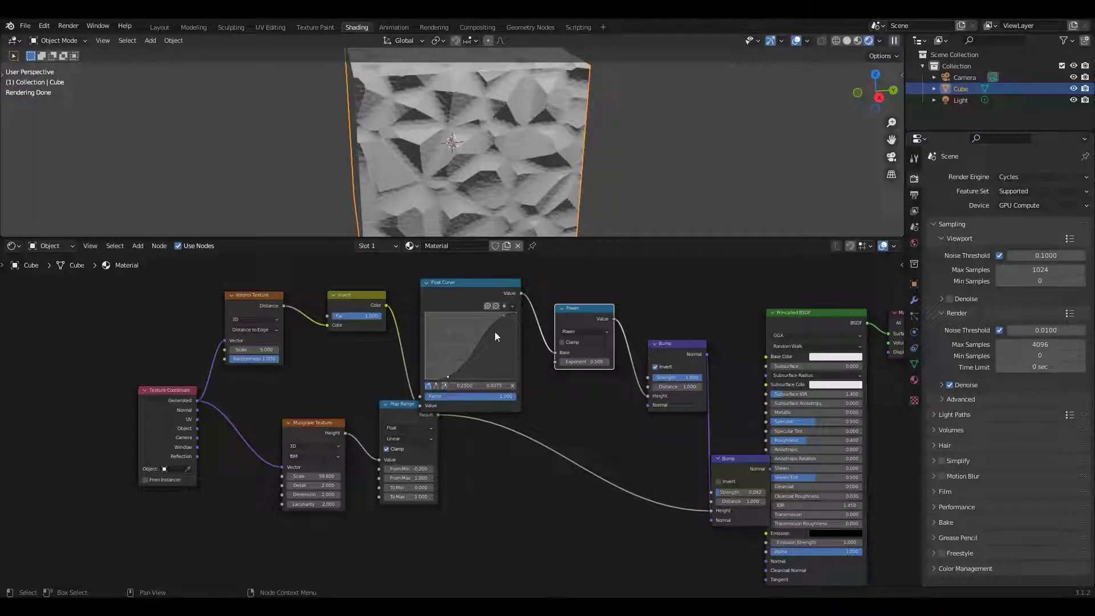
Step: Raise the Power node's Exponent in stages to about 64 to narrow the cracks in the bump
click(584, 362)
text(6)
key(Return)
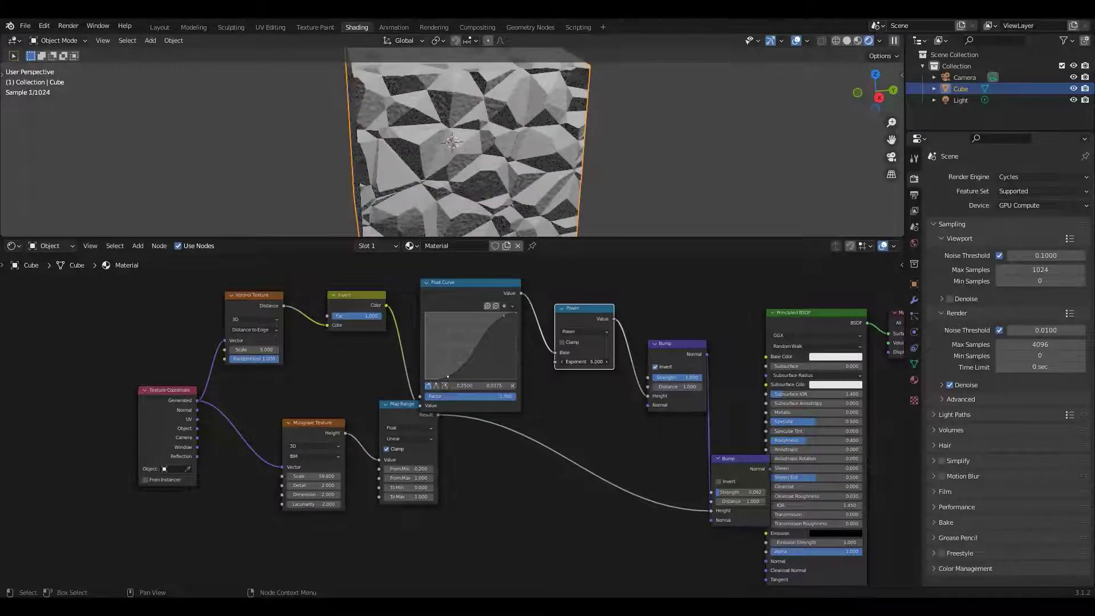
click(584, 362)
text(19.3)
key(Return)
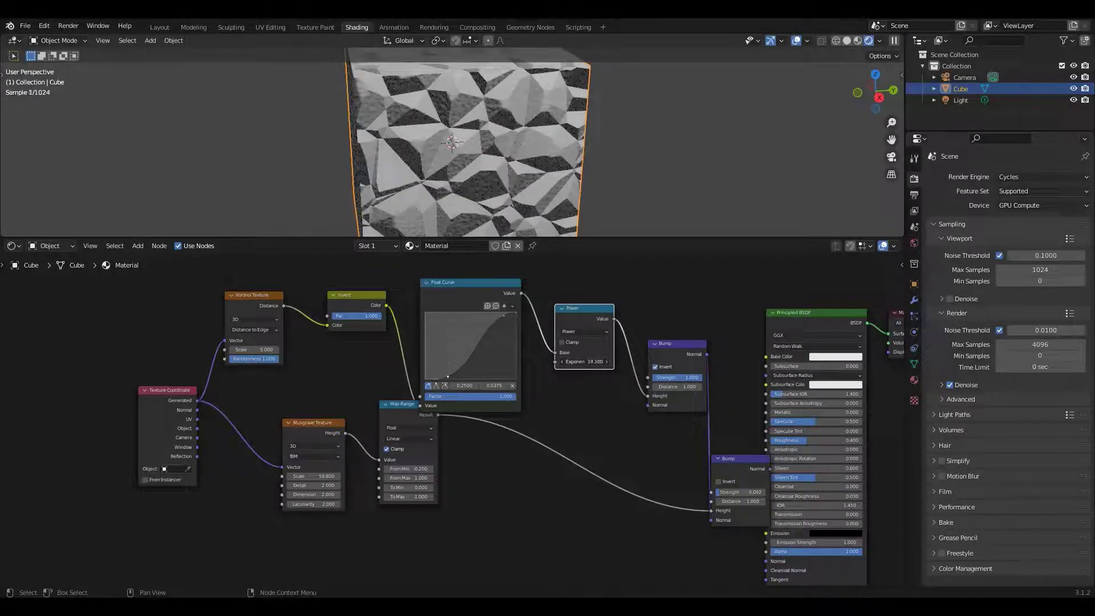
click(585, 362)
text(64.7)
key(Return)
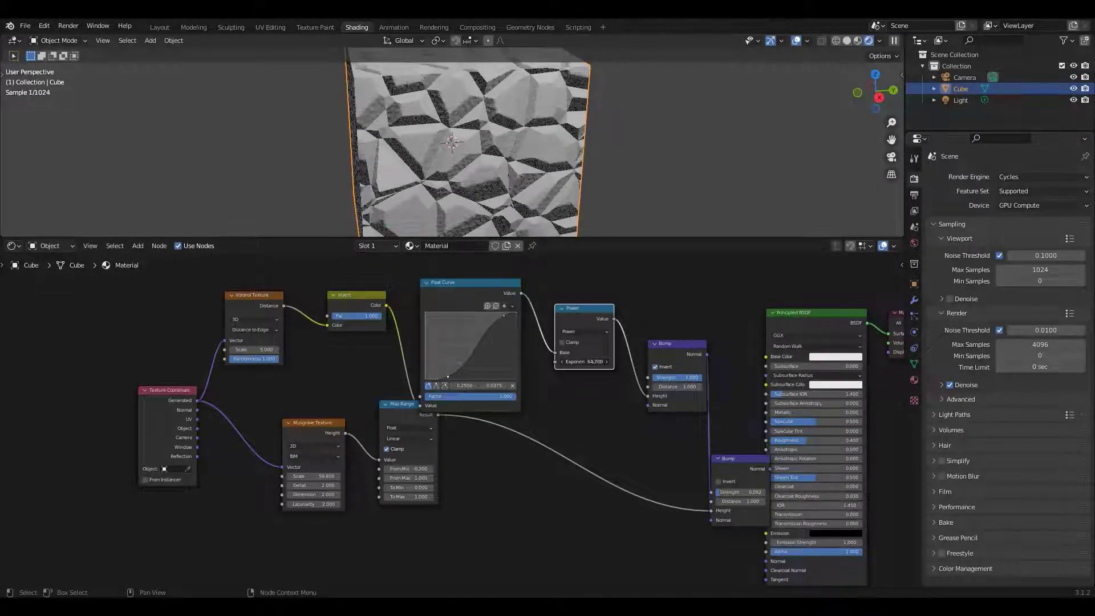
Step: Set the Power node's Exponent to 105.6 and turn off Invert on the upper Bump node
click(588, 362)
text(105.6)
key(Return)
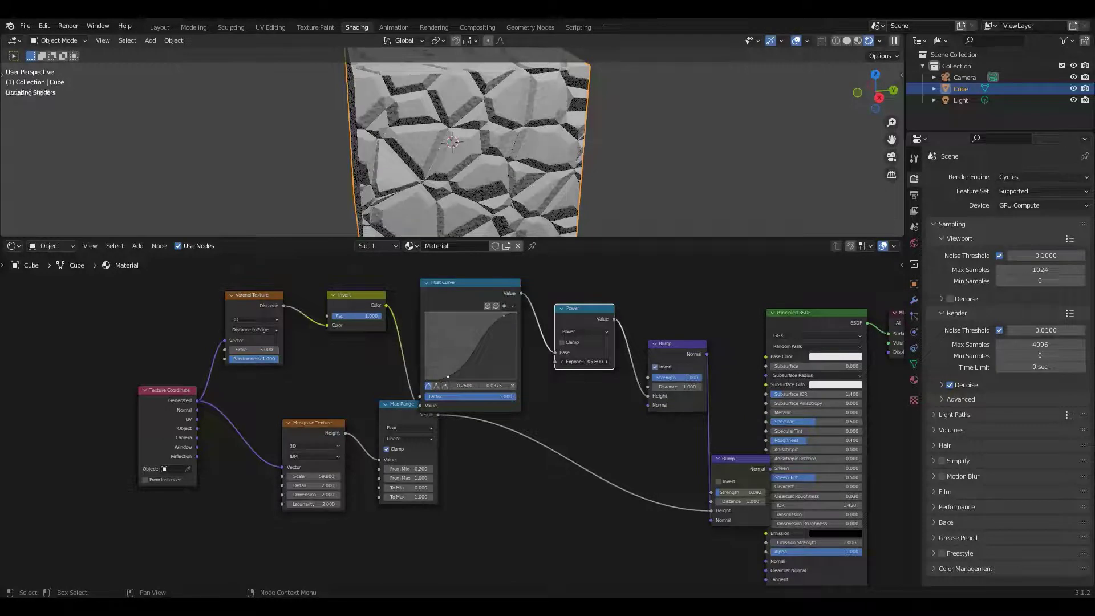
drag(584, 362, 642, 357)
click(664, 366)
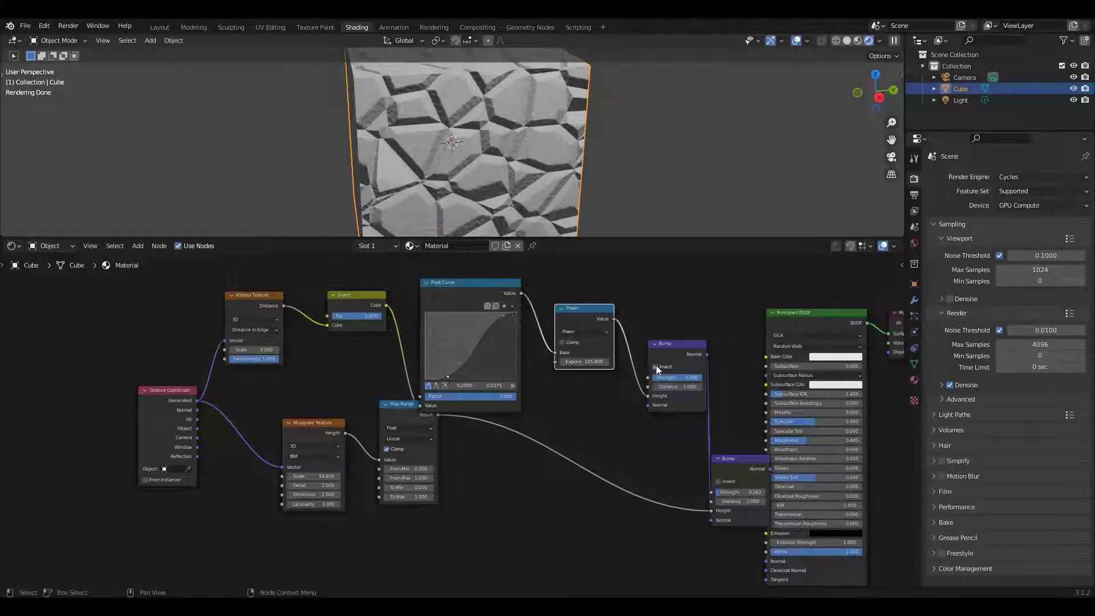
click(660, 367)
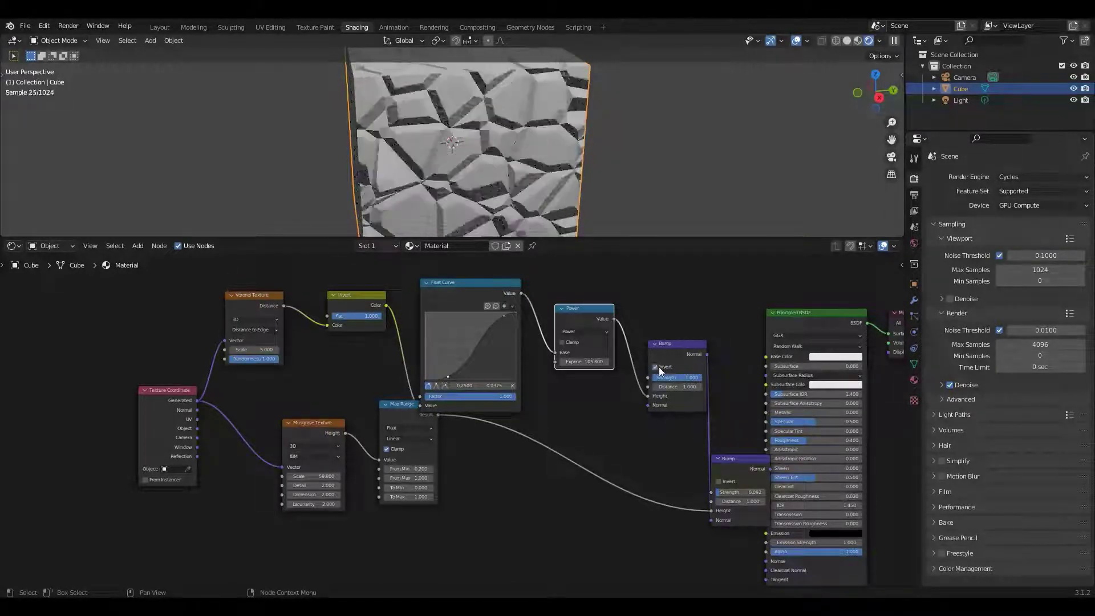
click(656, 366)
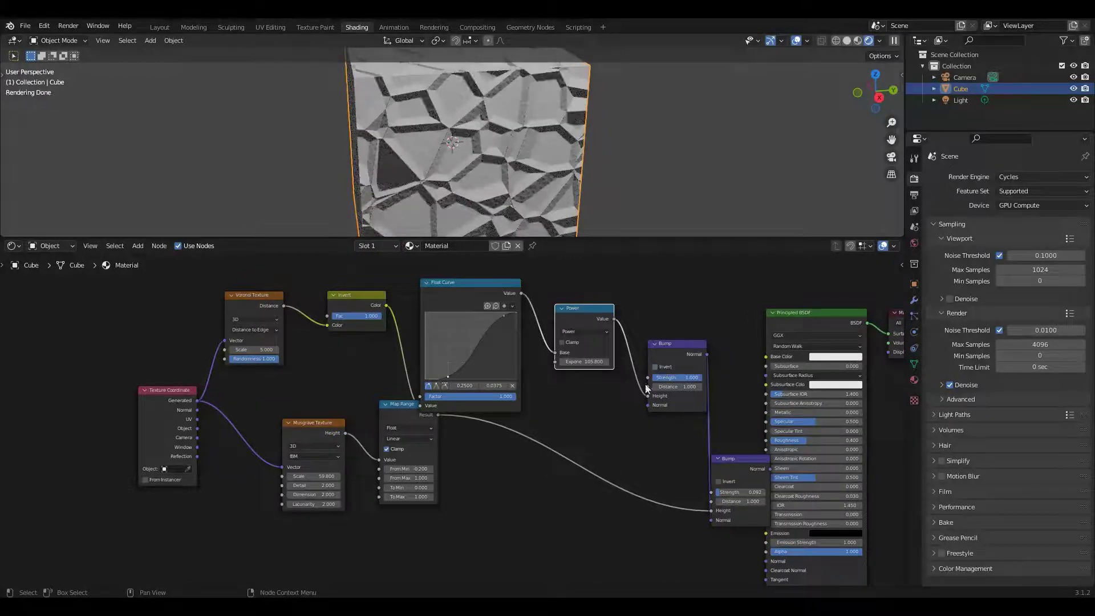
Step: Raise the Power node's Exponent to about 119.3 and lower the upper Bump's Strength to 0.175
mouse_move(582, 361)
mouse_down()
mouse_move(617, 362)
mouse_move(579, 362)
mouse_up()
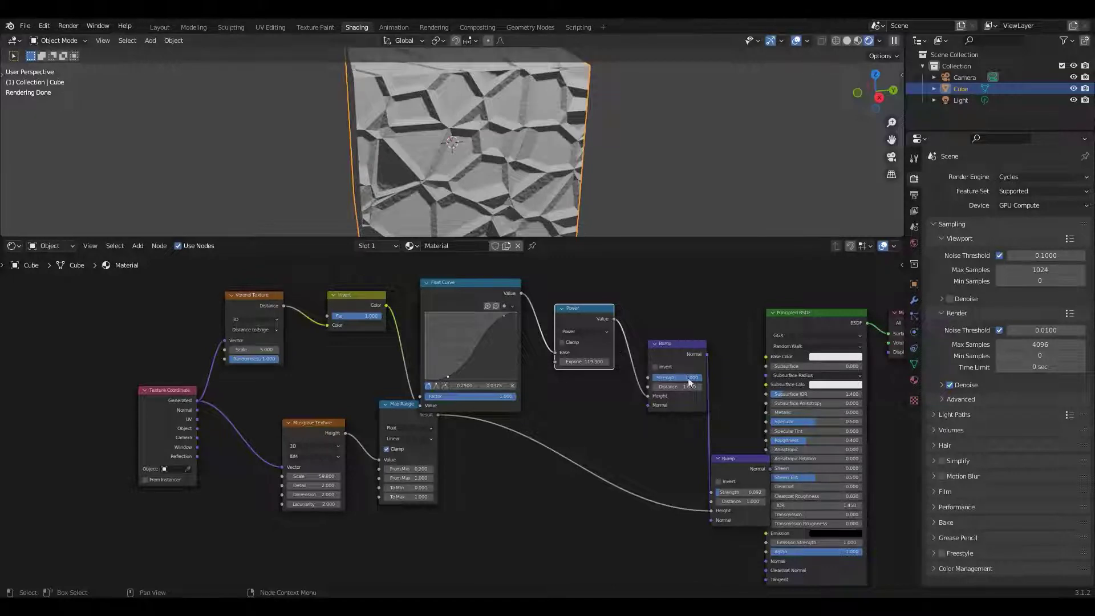
drag(691, 381, 644, 381)
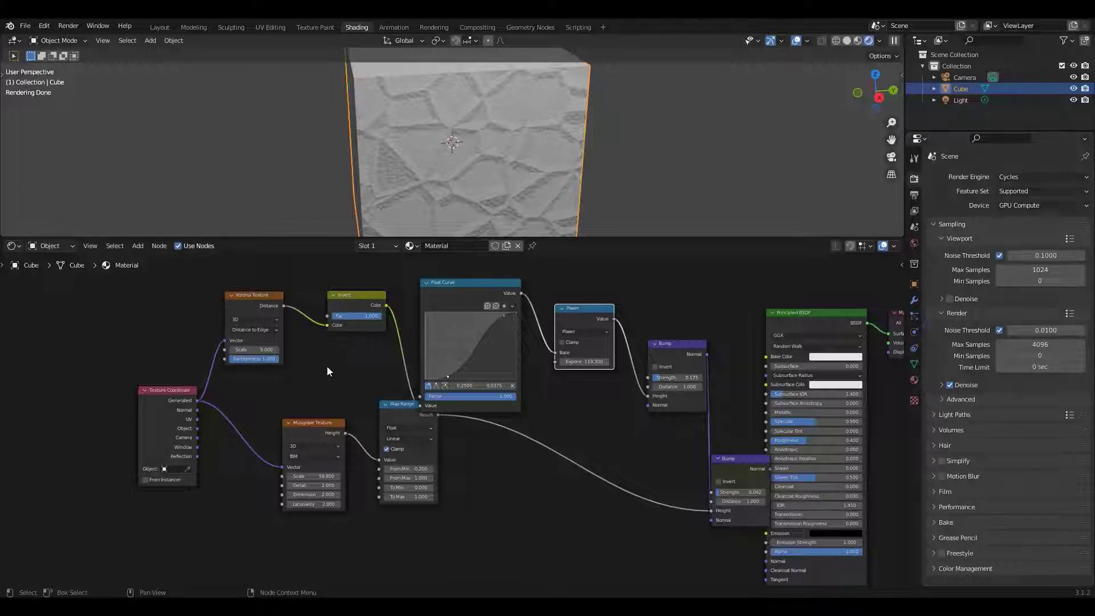
Step: Shift all nodes feeding the lower Bump away from it, and move Texture Coordinate farther from the texture nodes
drag(169, 308, 645, 528)
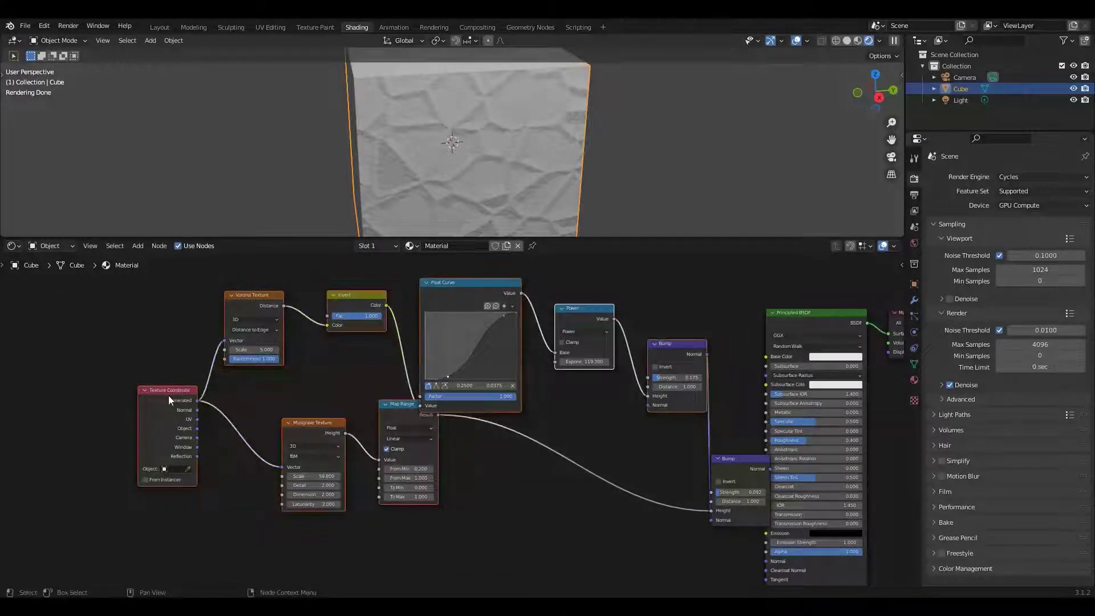
drag(168, 396, 100, 400)
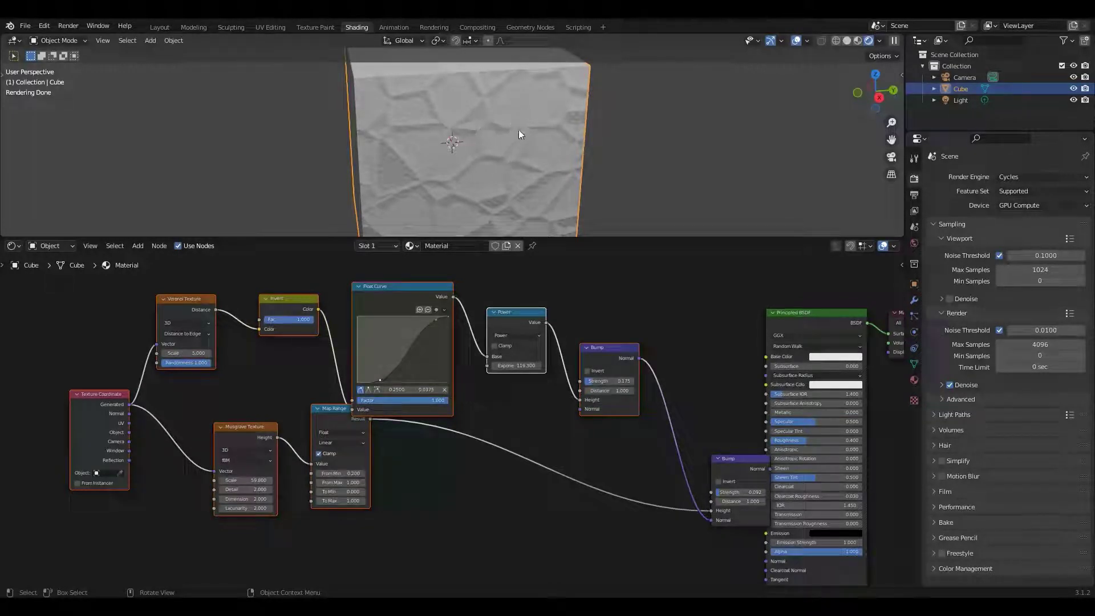
key(minus)
mouse_move(105, 394)
mouse_down()
mouse_move(28, 392)
mouse_move(115, 409)
mouse_up()
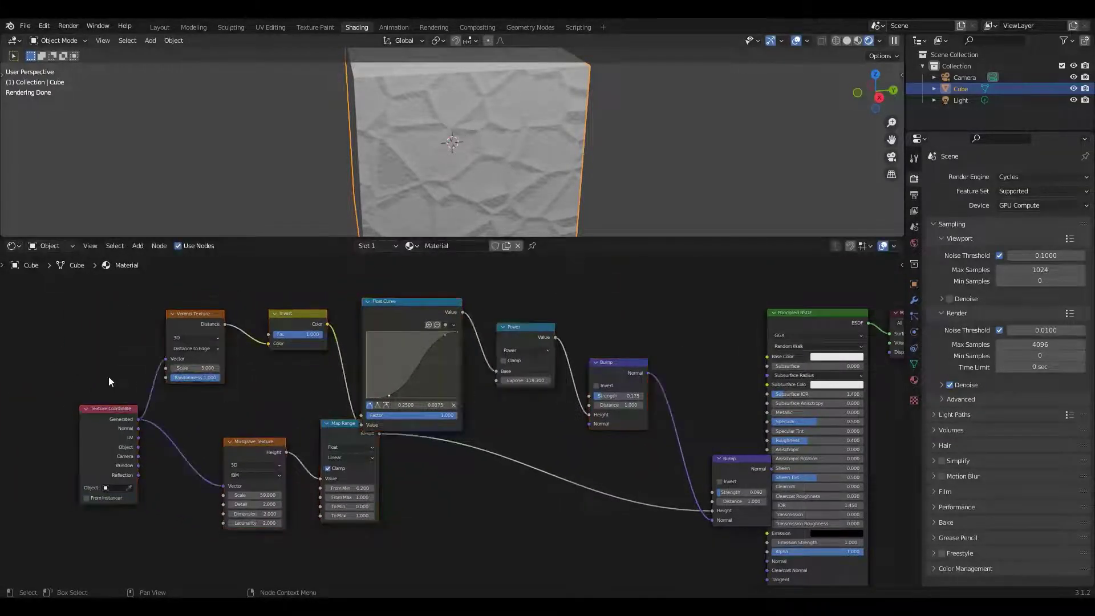
scroll(108, 376, down, 1)
middle_drag(108, 377, 316, 365)
drag(326, 413, 185, 416)
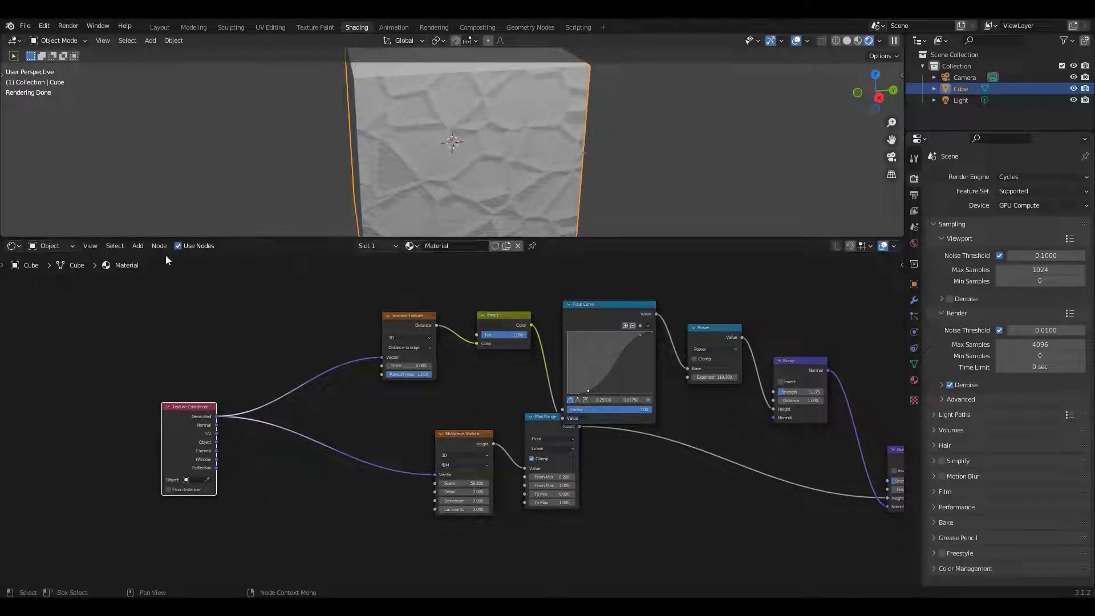
Step: Add a Noise Texture above the Texture Coordinate node and connect the Generated output to its Vector input
click(138, 245)
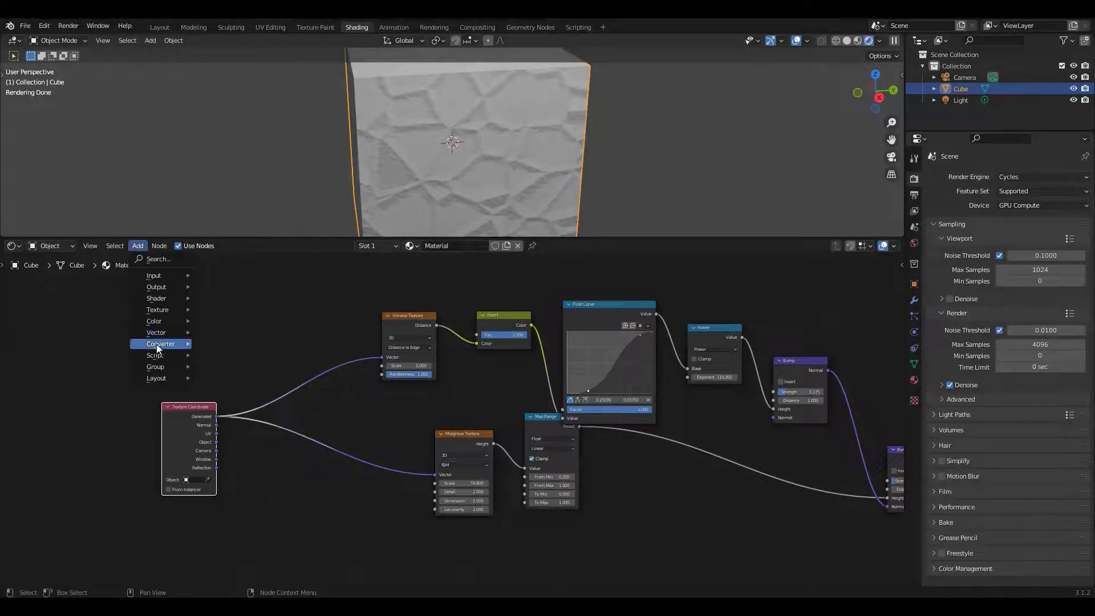
mouse_move(159, 344)
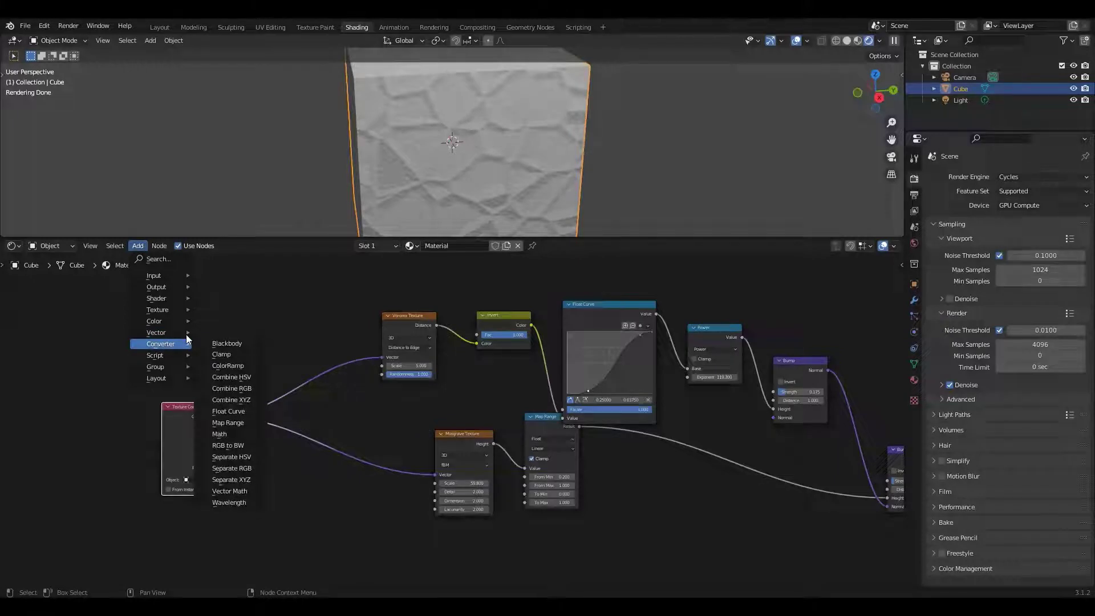
mouse_move(170, 310)
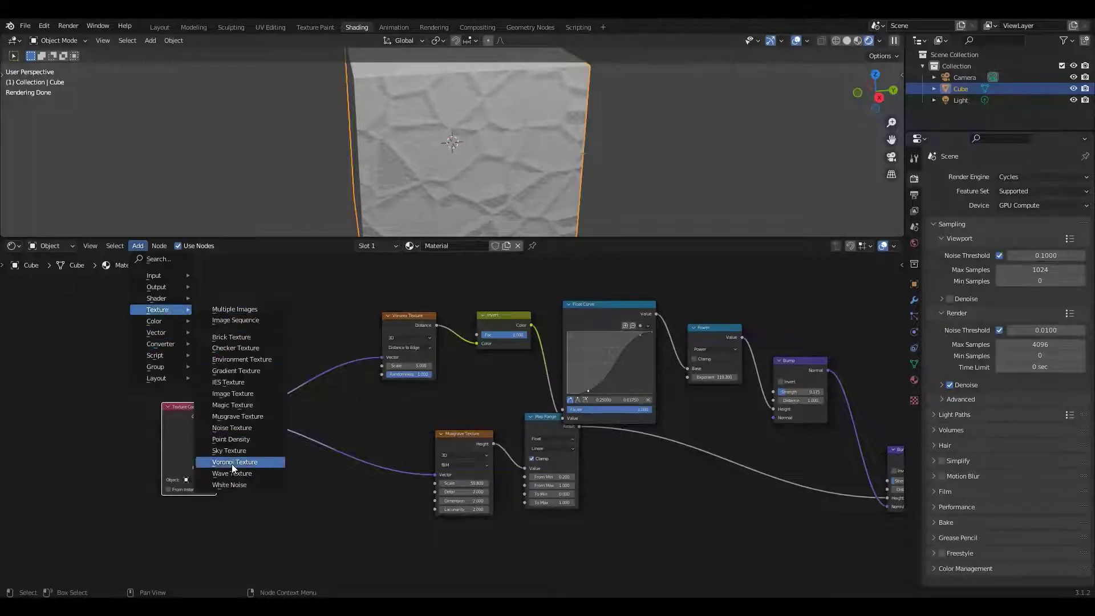
click(252, 295)
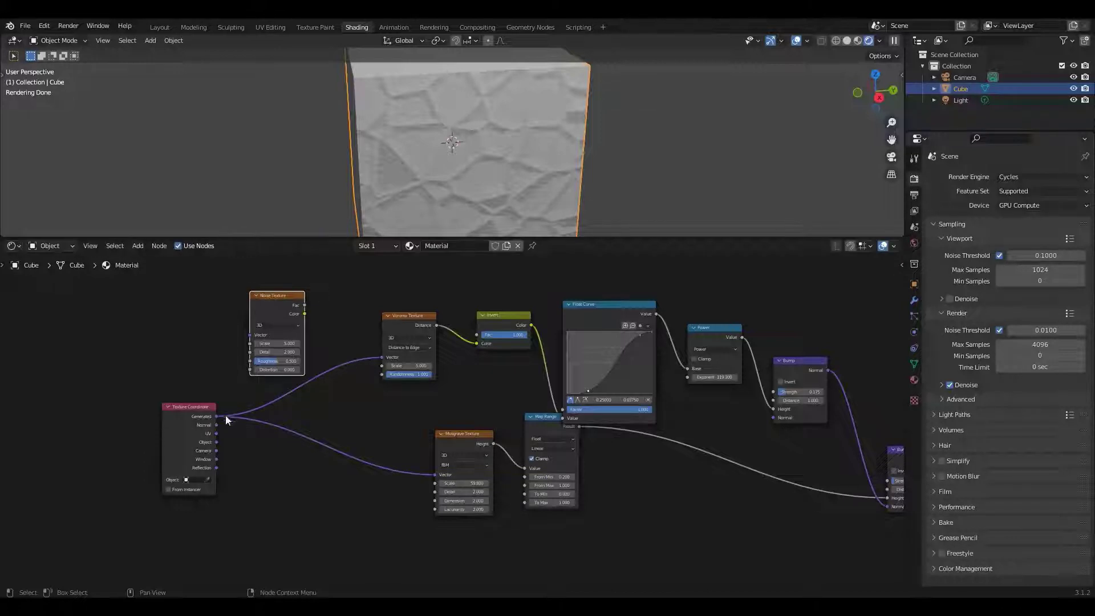
drag(217, 416, 253, 307)
Step: Add a Vector Math node in Add mode beside the Noise Texture, with its second vector set to -0.5 on all axes
click(138, 246)
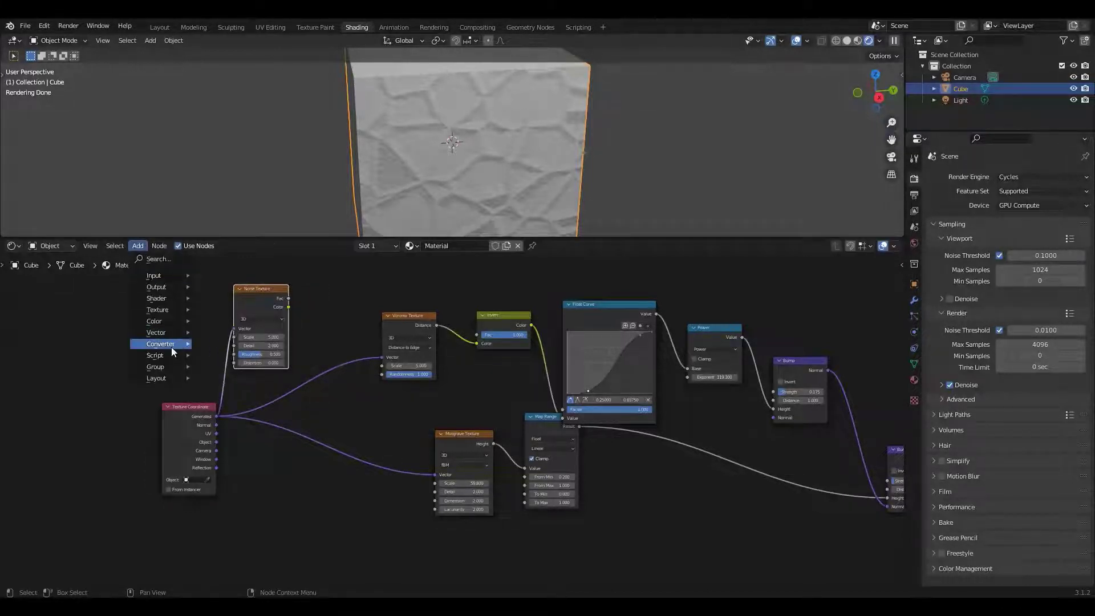
mouse_move(171, 347)
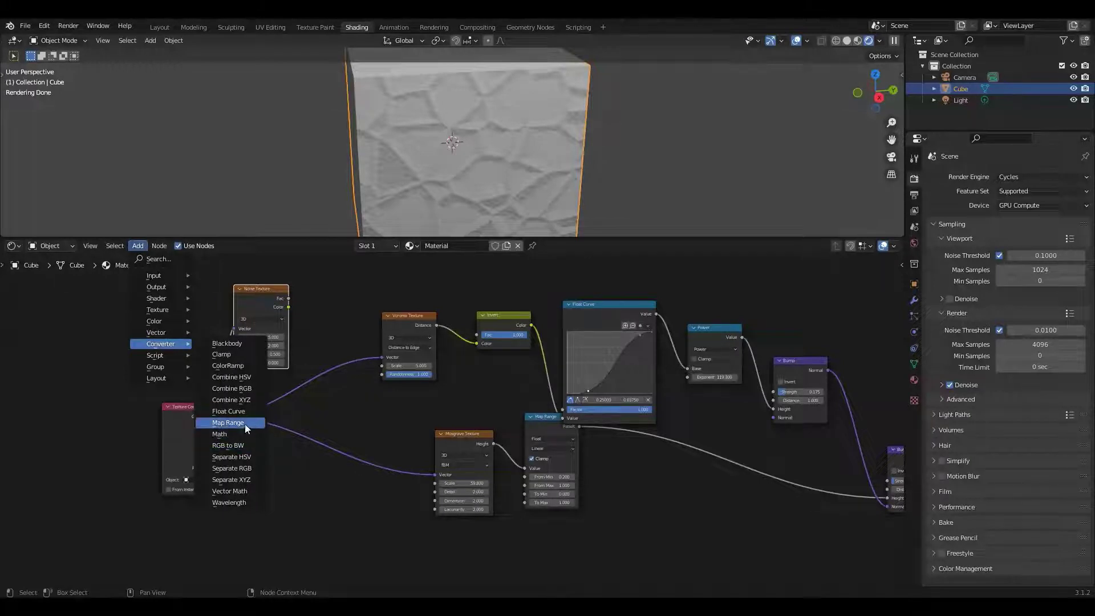
click(229, 491)
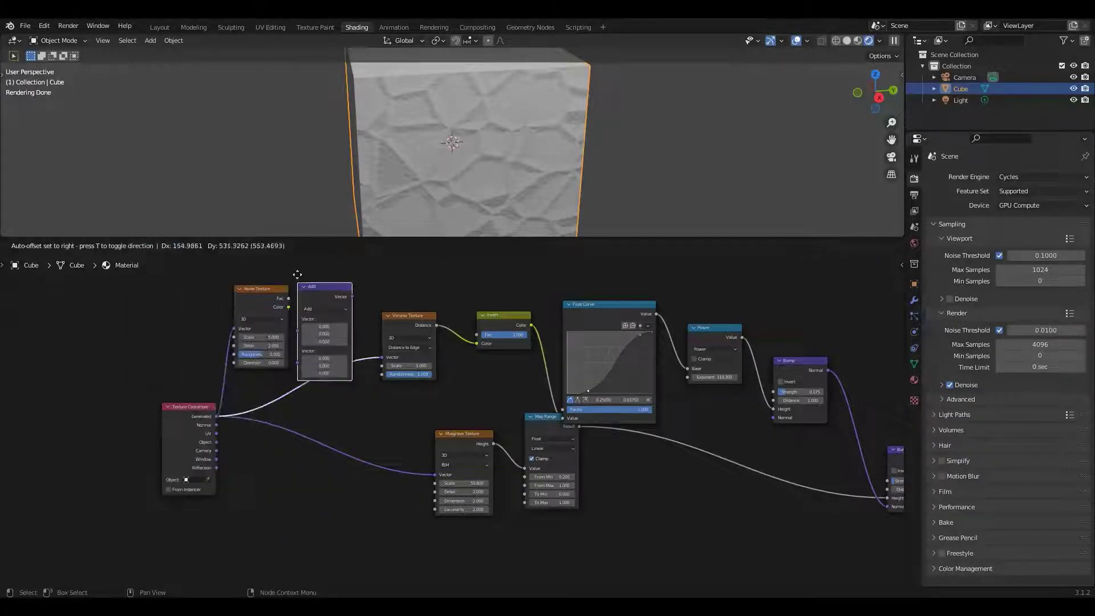
click(304, 304)
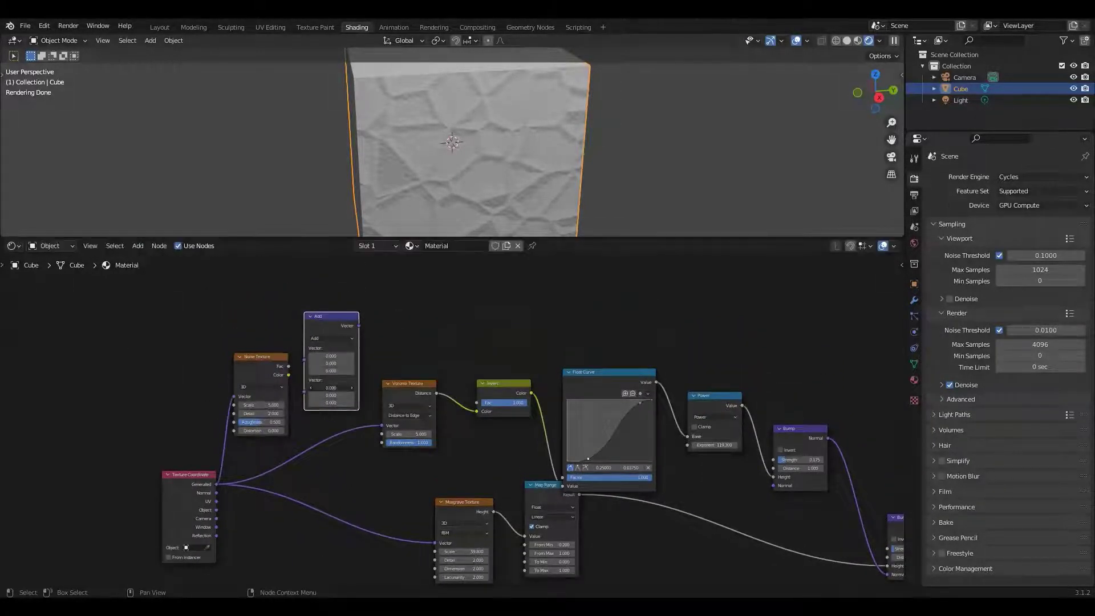
click(331, 387)
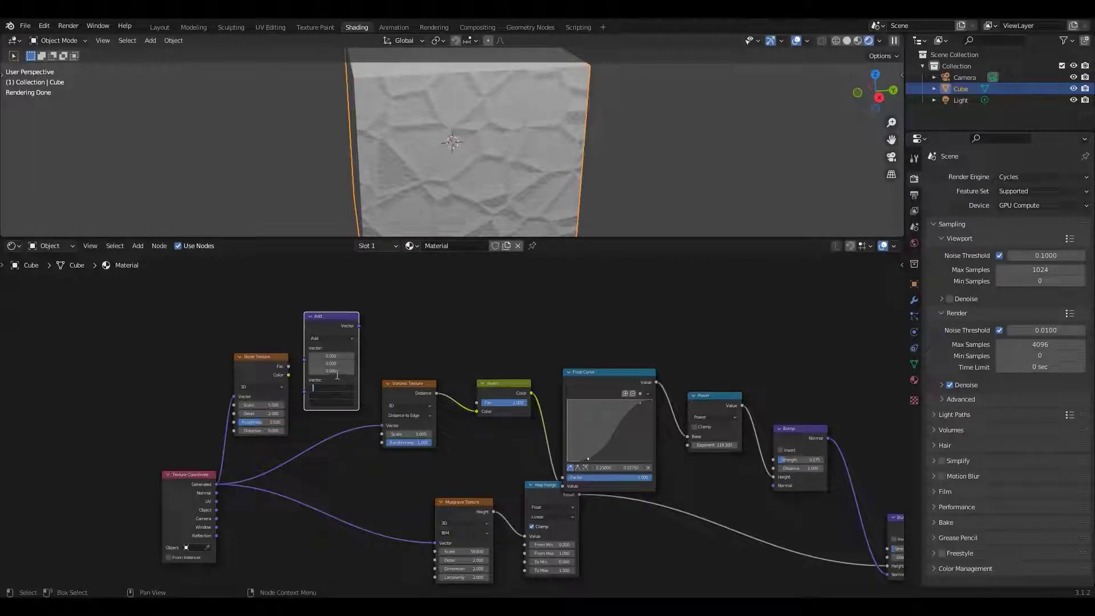
key(Return)
Step: Space out the Noise Texture and Texture Coordinate nodes, and connect the noise Color to the Vector Math node's first Vector
drag(260, 357, 242, 342)
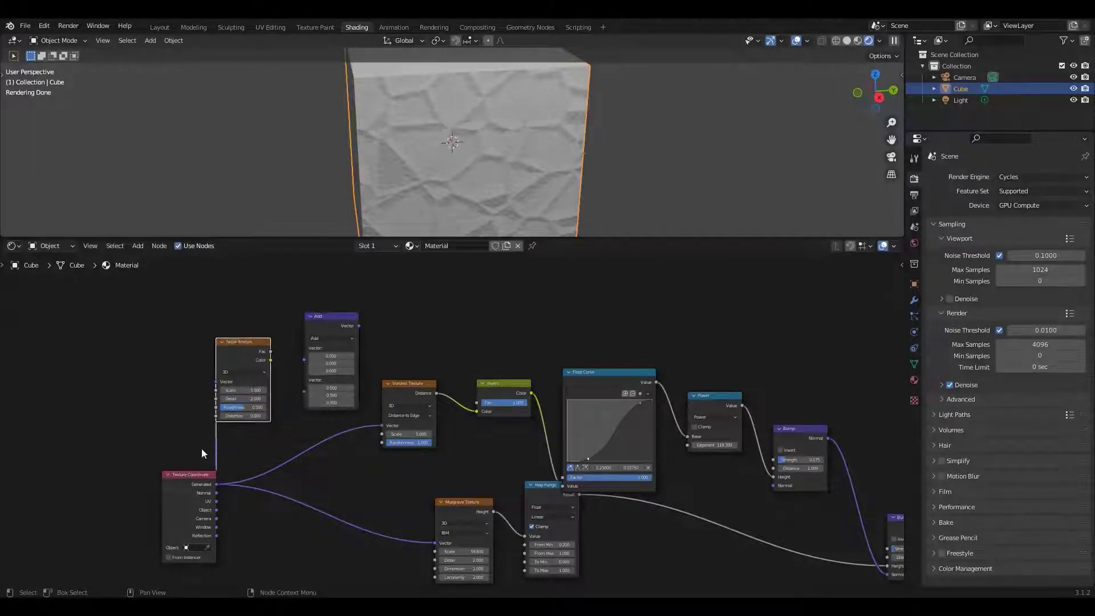
drag(191, 474, 107, 462)
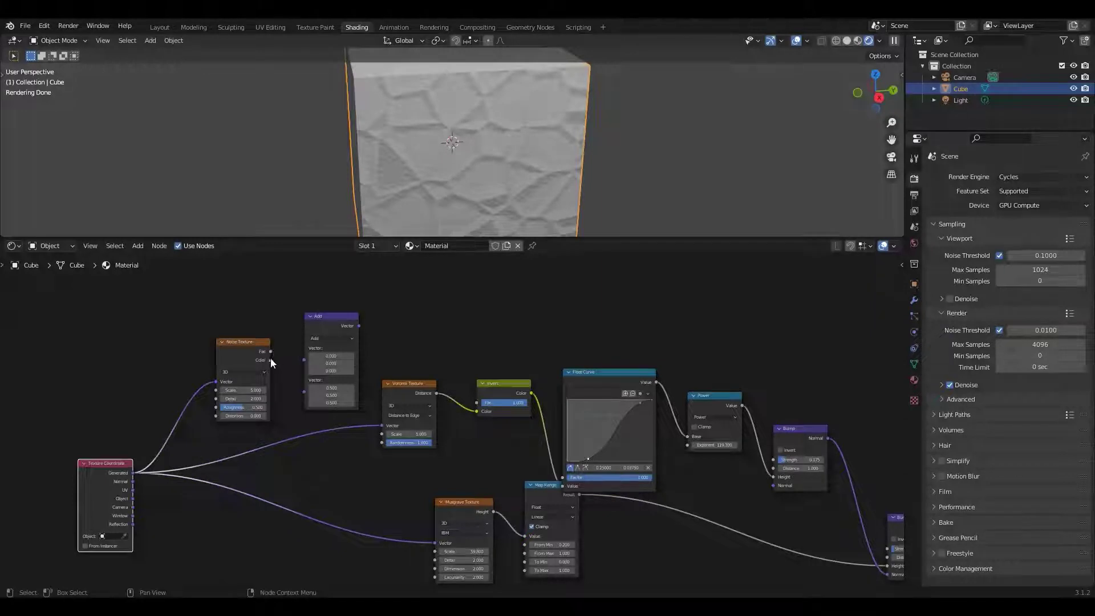
drag(271, 360, 304, 358)
click(333, 319)
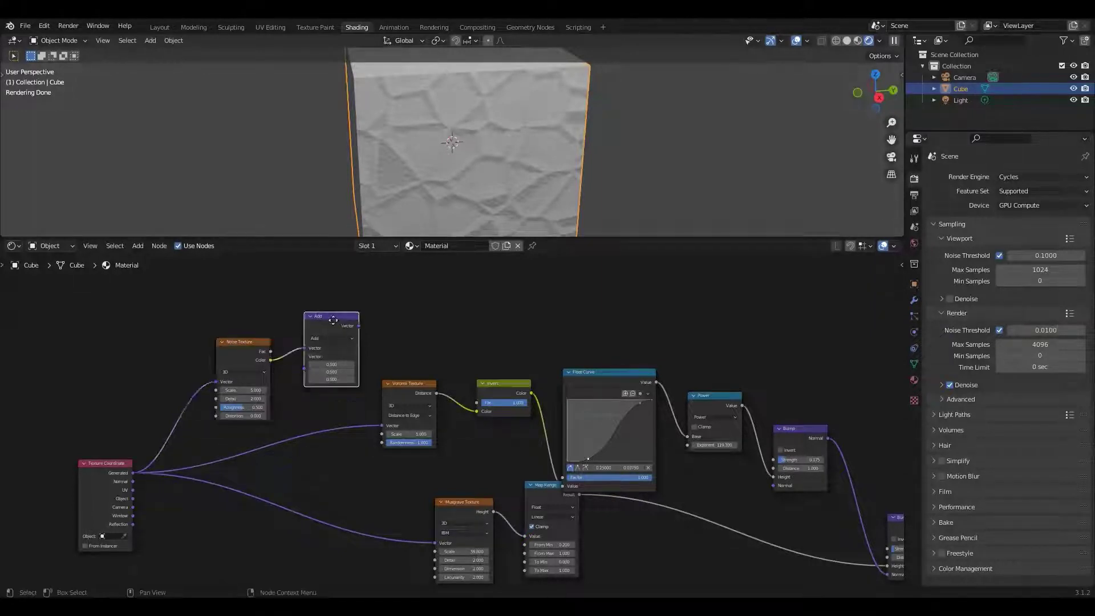
drag(333, 319, 315, 319)
Step: Insert a MixRGB node on the link between Texture Coordinate and the Voronoi Texture
click(137, 246)
mouse_move(181, 346)
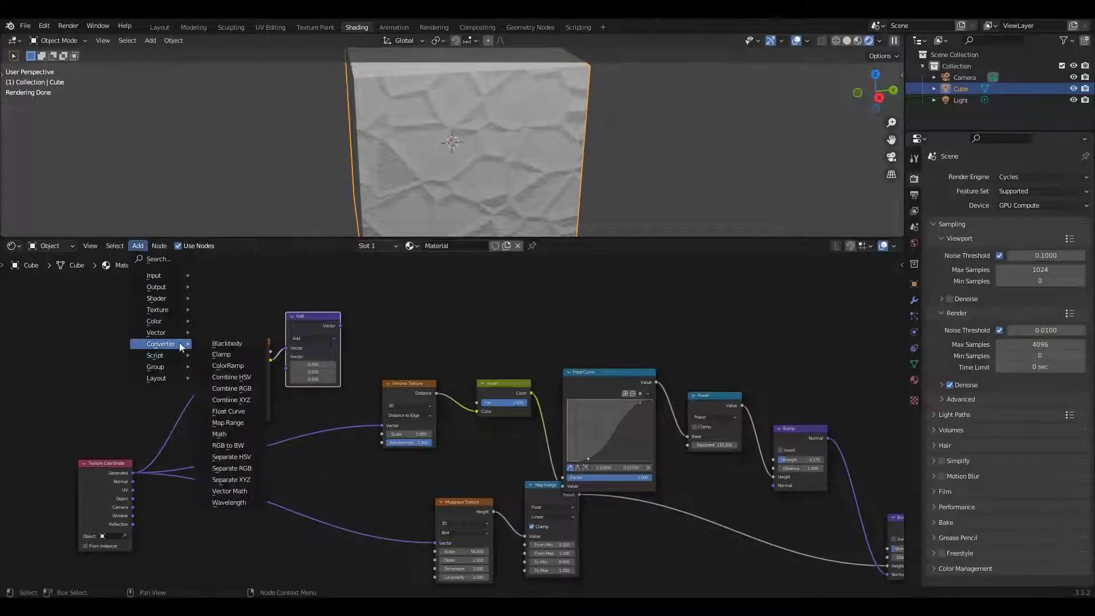
mouse_move(154, 321)
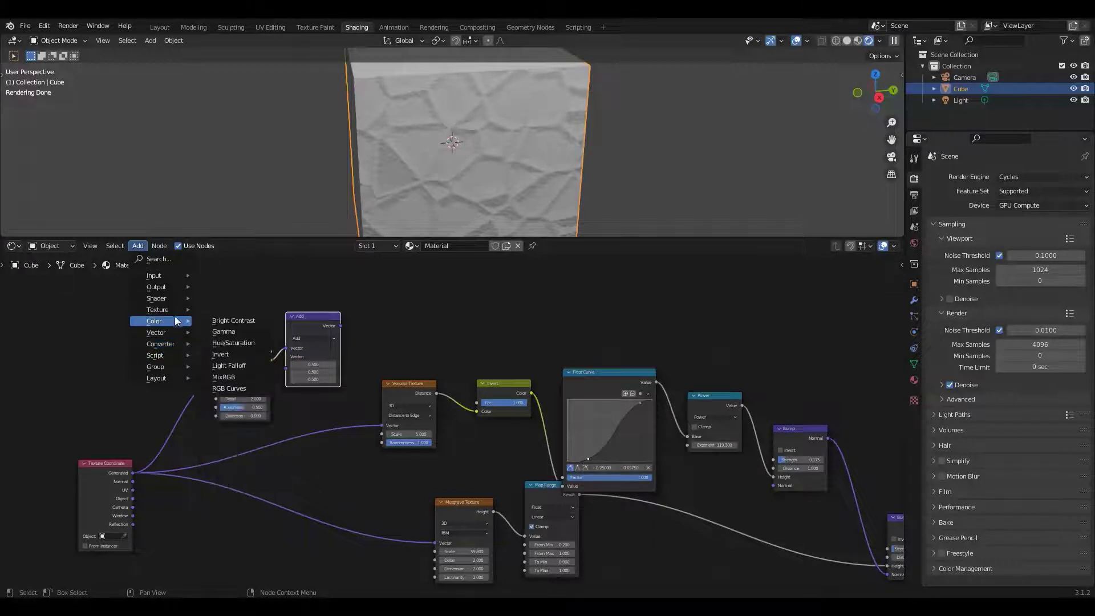
click(243, 381)
click(304, 401)
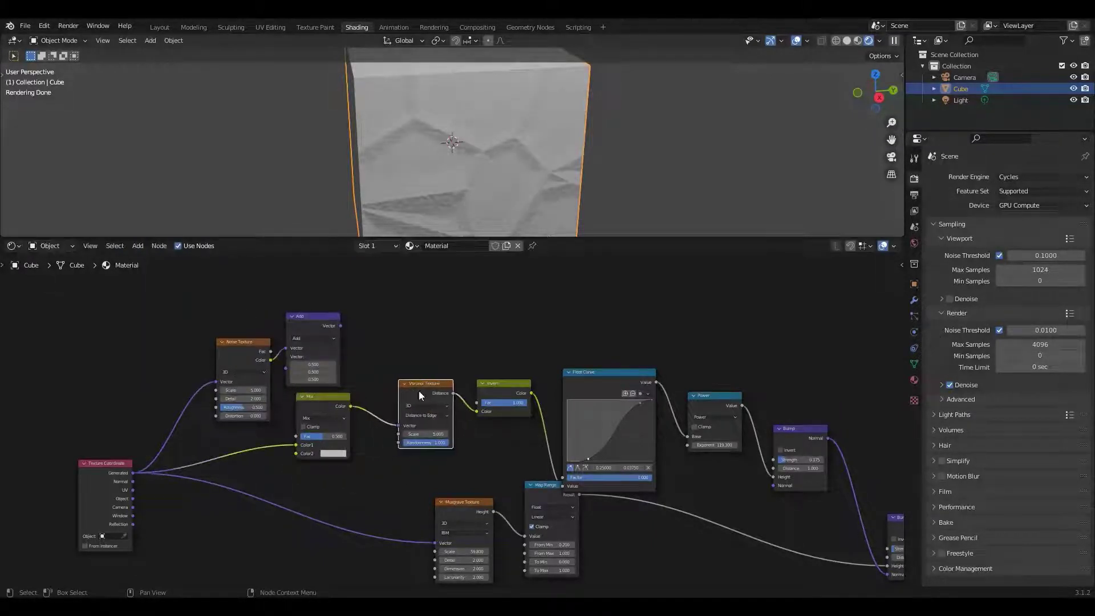
Step: Move the Voronoi, Musgrave and their downstream nodes away from the Mix node, and place Mix just before the Voronoi Texture
click(419, 391)
drag(446, 311, 784, 552)
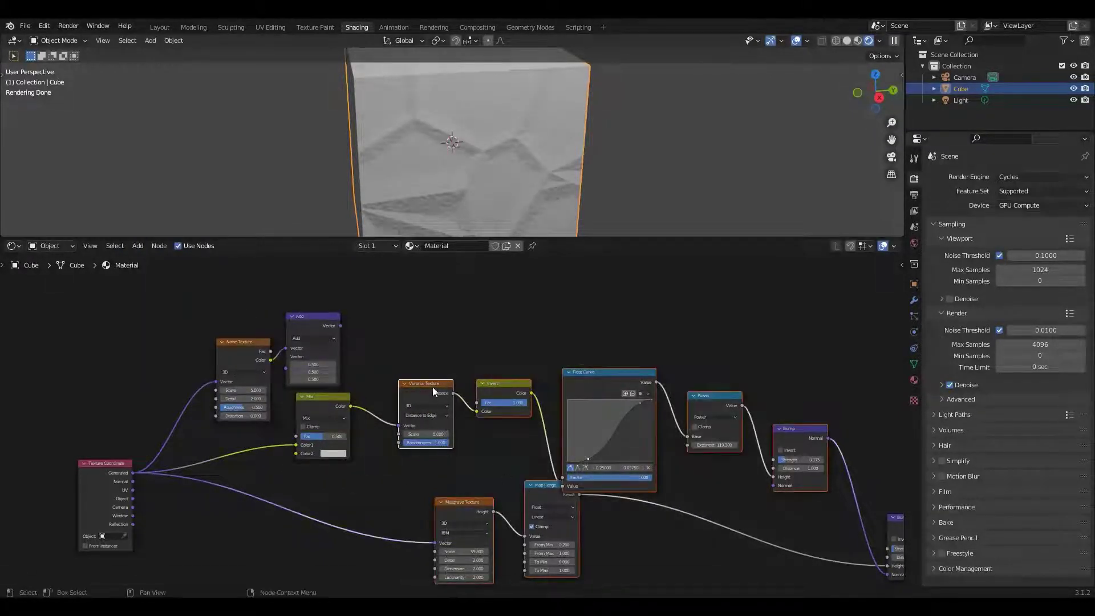
key(g)
click(505, 380)
drag(346, 402, 425, 362)
Step: Set the Mix node's blending mode to Add and connect the Vector Math output to Color2
click(408, 378)
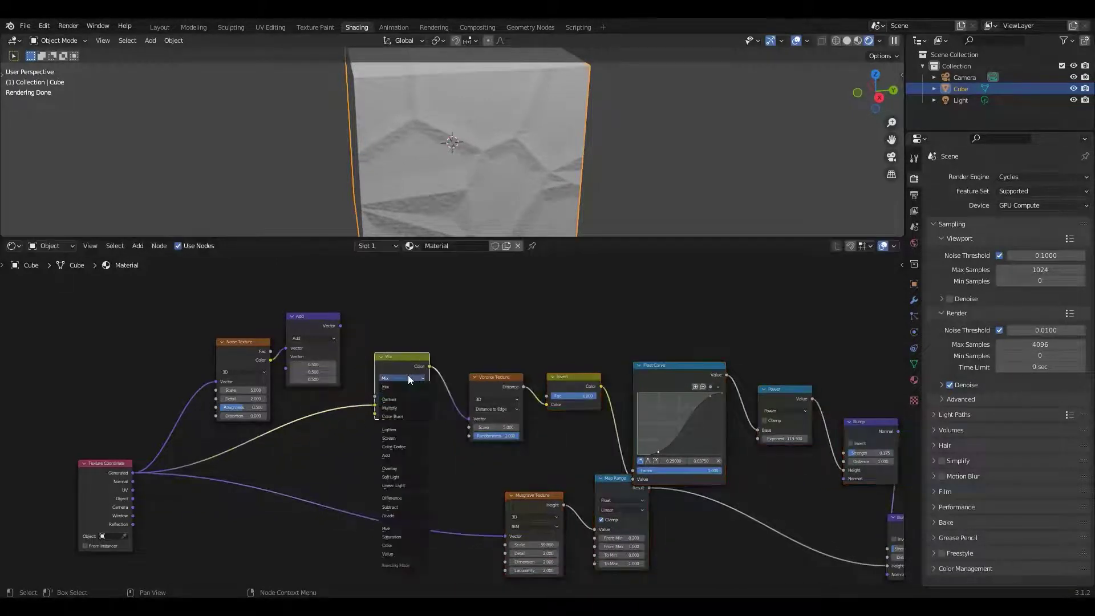
click(410, 456)
drag(340, 325, 366, 413)
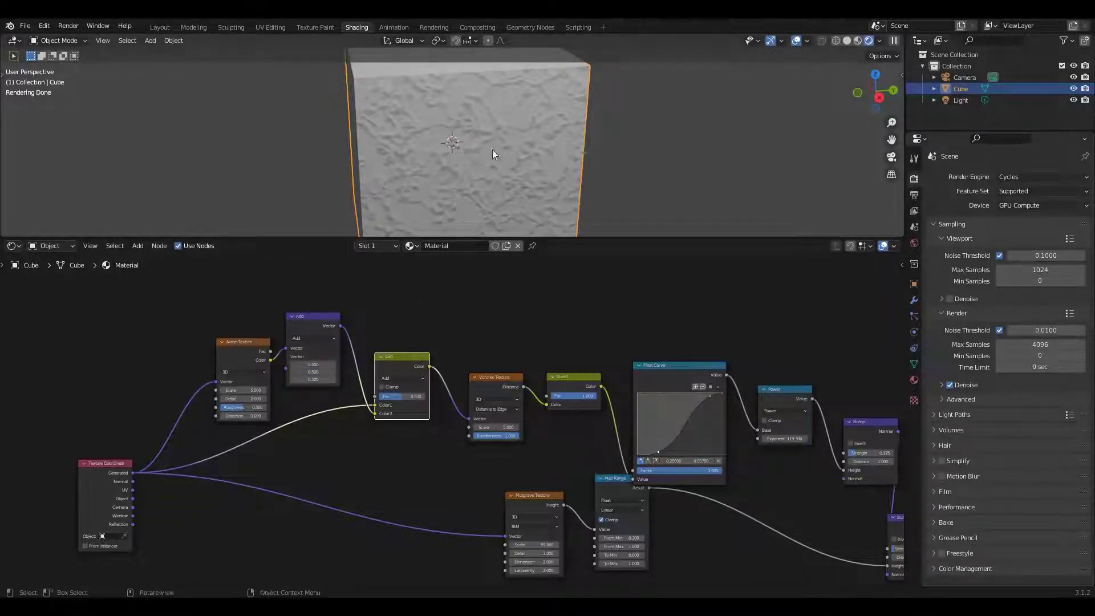
Step: Lower the color Add node's Fac to 0.1 and set the Noise Texture to Scale 2.6, Detail 2.1 and Roughness 0.583
scroll(474, 305, up, 3)
drag(462, 368, 439, 366)
middle_drag(211, 384, 288, 376)
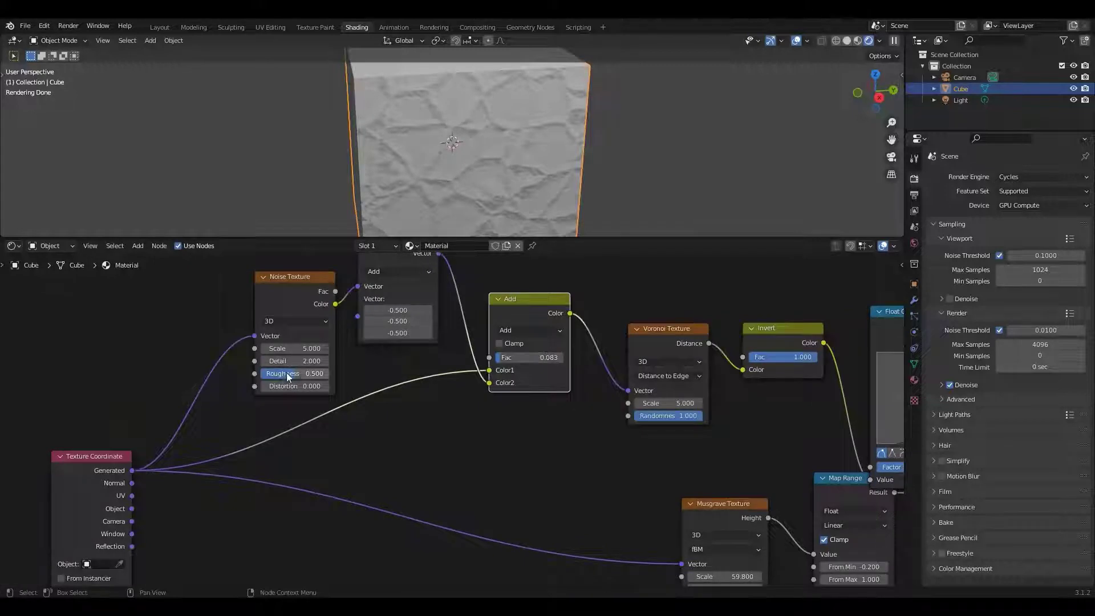
mouse_move(294, 348)
mouse_down()
mouse_move(320, 348)
mouse_move(280, 349)
mouse_move(297, 375)
mouse_move(310, 374)
mouse_move(308, 362)
mouse_up()
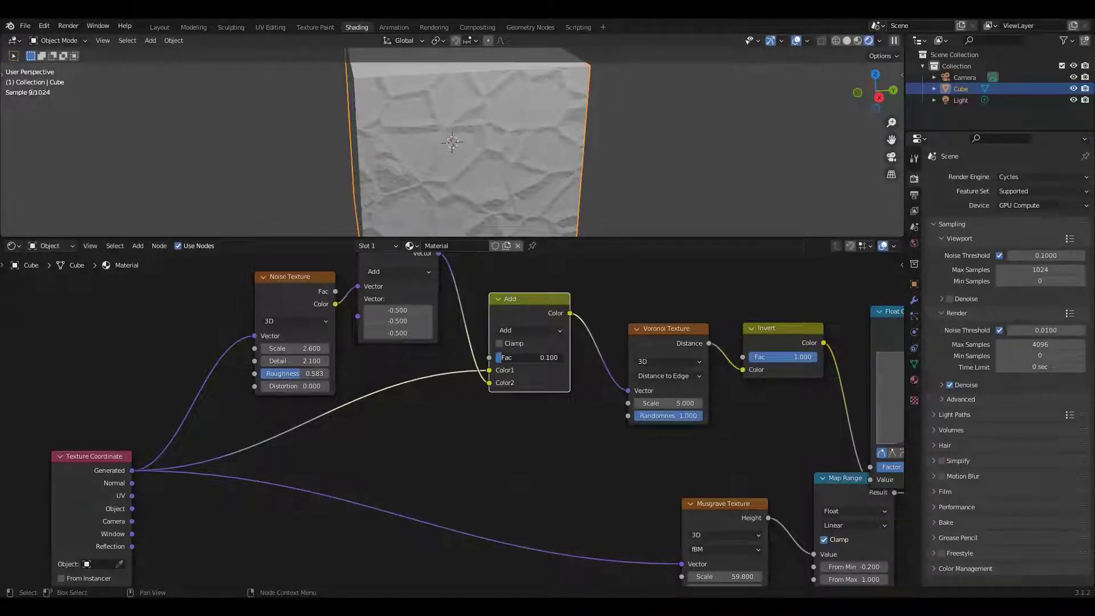
Step: Move the Texture Coordinate, Noise, both Add nodes and the Voronoi Texture away from Invert to open a gap after the Voronoi
middle_drag(473, 74, 477, 135)
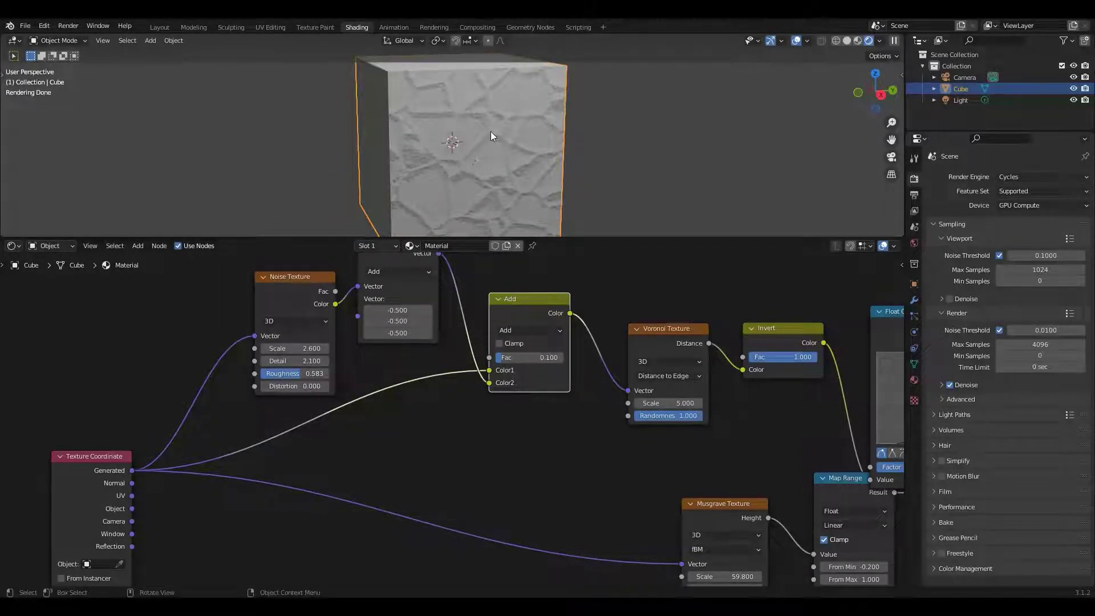
middle_drag(492, 136, 474, 166)
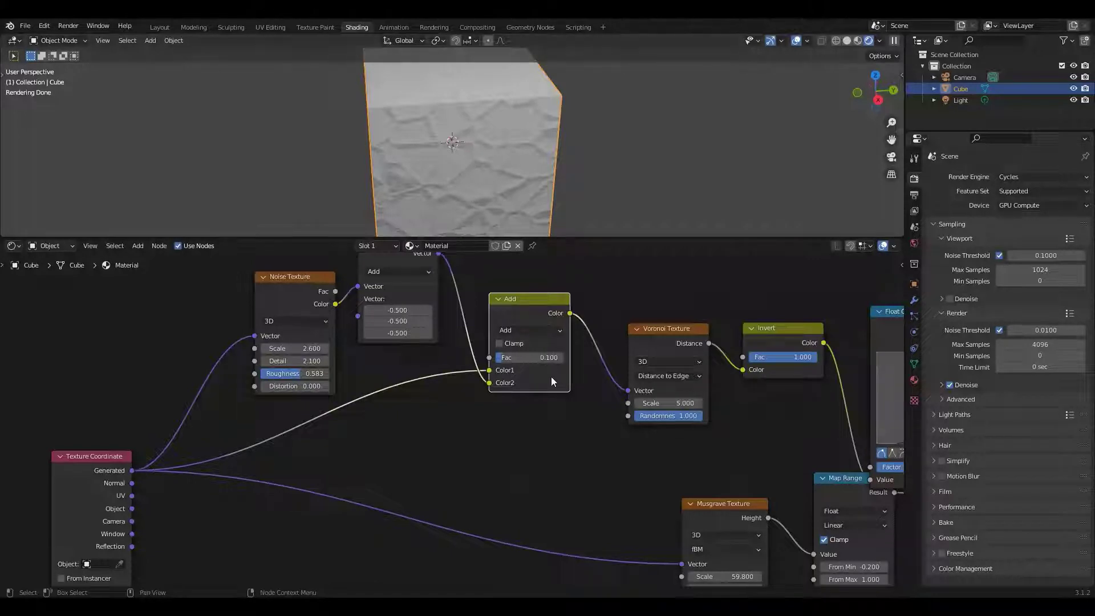
scroll(551, 377, down, 4)
ctrl+scroll(519, 432, right, 5)
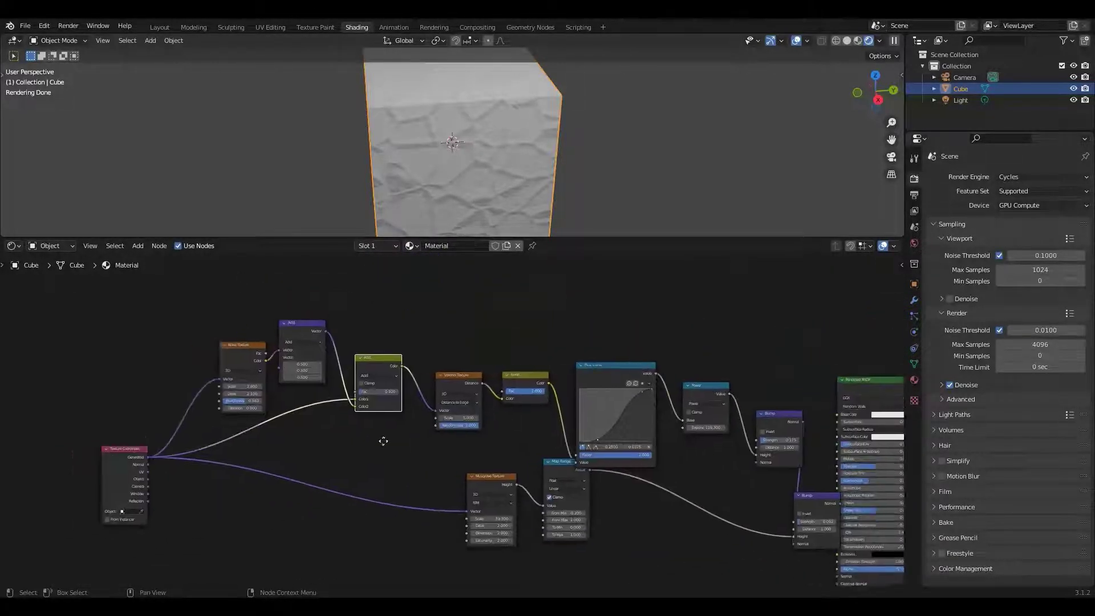
drag(472, 325, 770, 570)
drag(93, 313, 425, 528)
key(g)
click(366, 372)
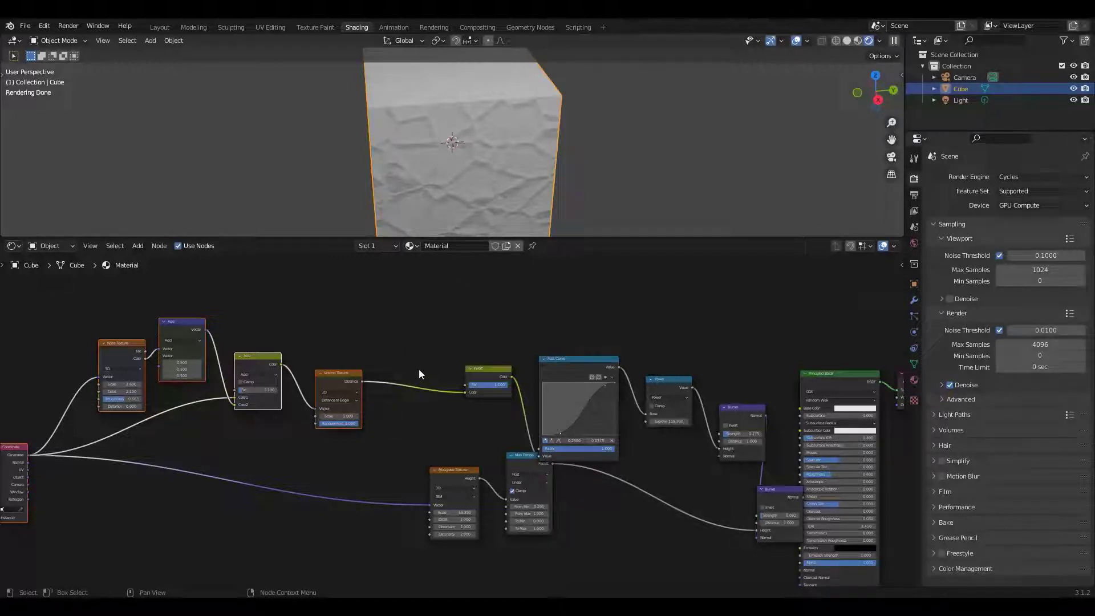
scroll(418, 374, up, 3)
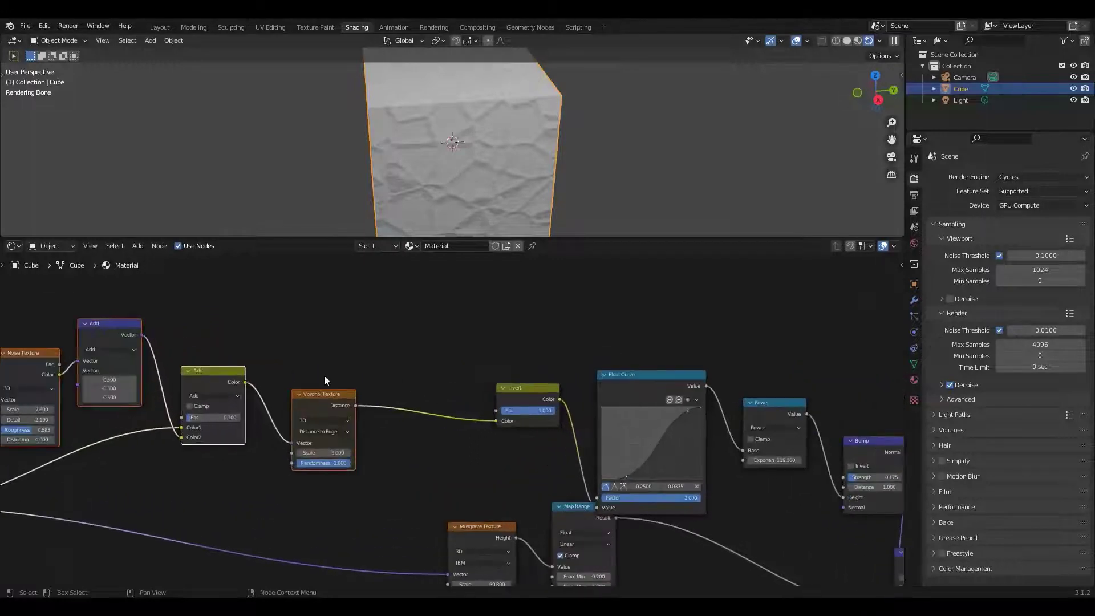
Step: Add a Math node above the gap between the Voronoi Texture and Invert and set its operation to Greater Than
click(137, 245)
mouse_move(182, 345)
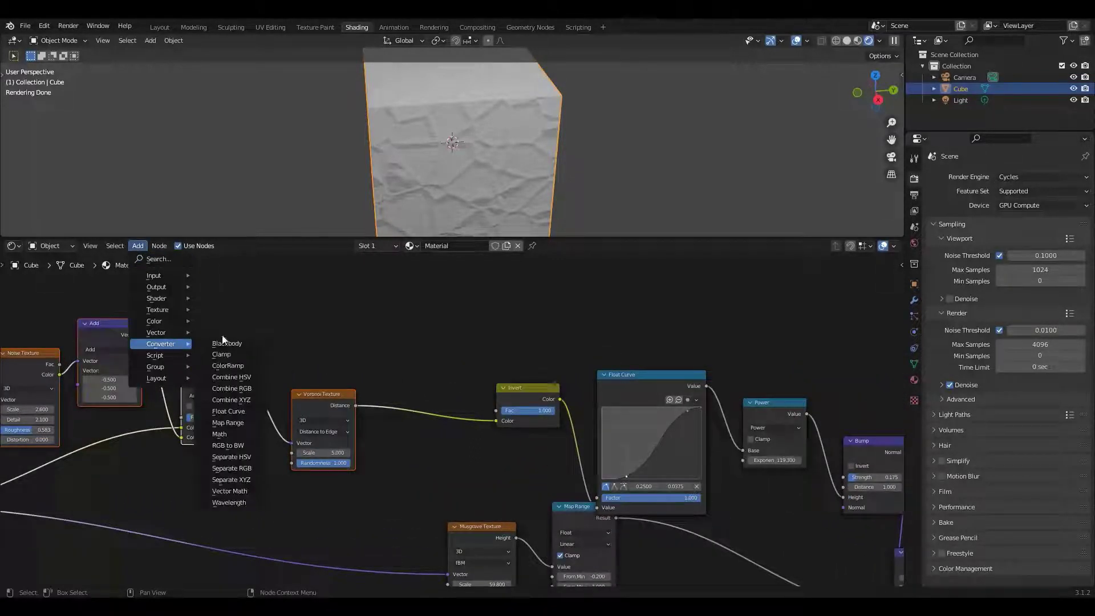
click(226, 434)
click(410, 330)
click(422, 328)
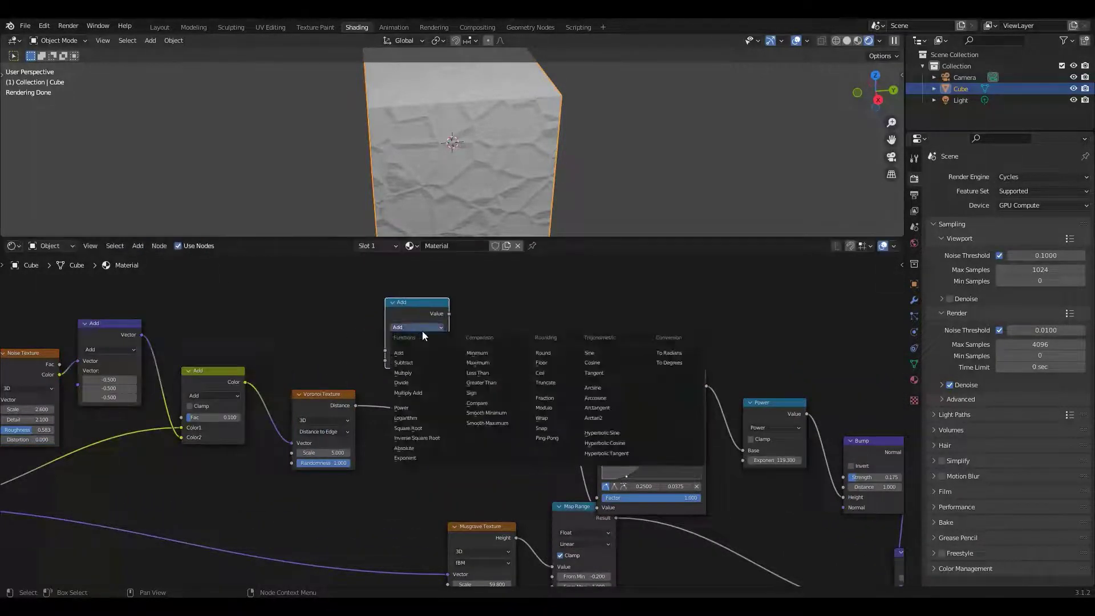
click(482, 382)
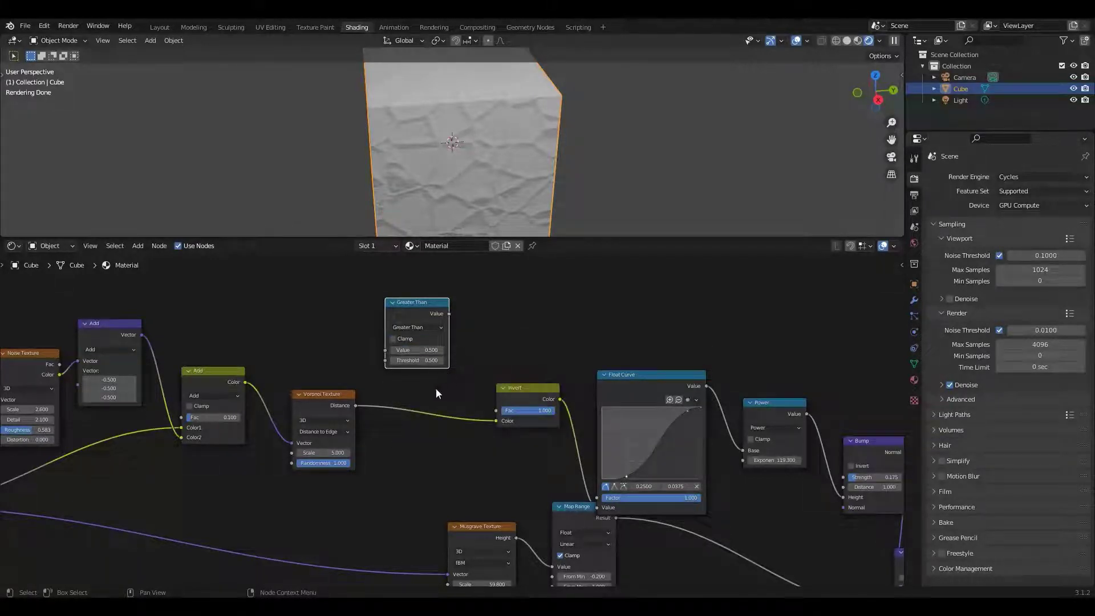
Step: Connect the Voronoi Texture's Distance to the Greater Than node's Value and set its Threshold to 0.05
drag(355, 405, 387, 352)
click(410, 360)
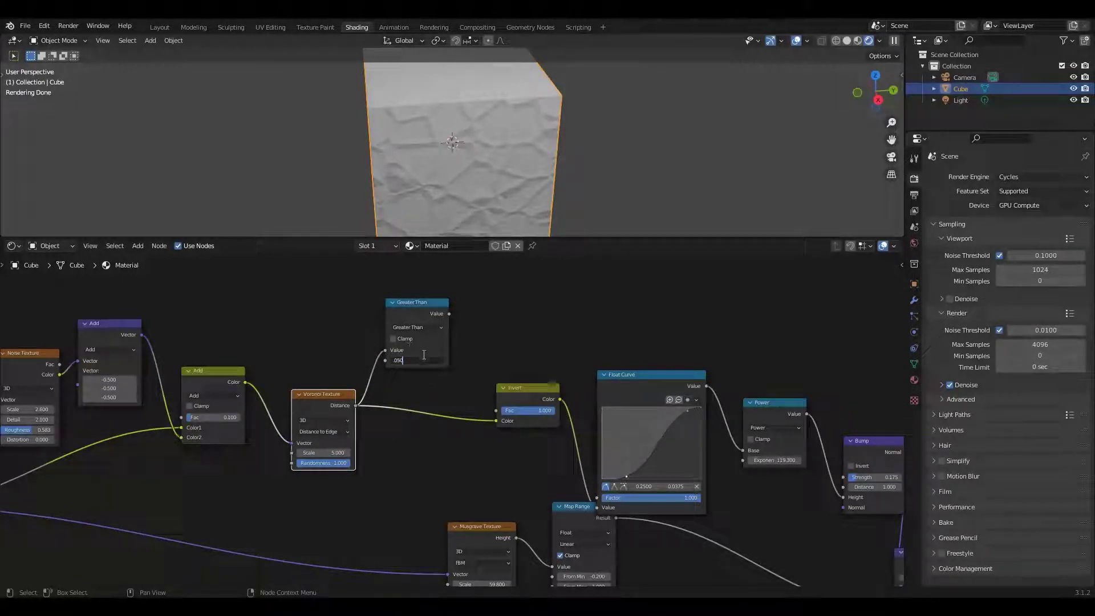
key(Return)
Step: Move the Bump, Principled BSDF and Material Output nodes away from Power, and shift Musgrave and Map Range clear of the Float Curve
scroll(469, 348, down, 2)
ctrl+scroll(544, 340, right, 3)
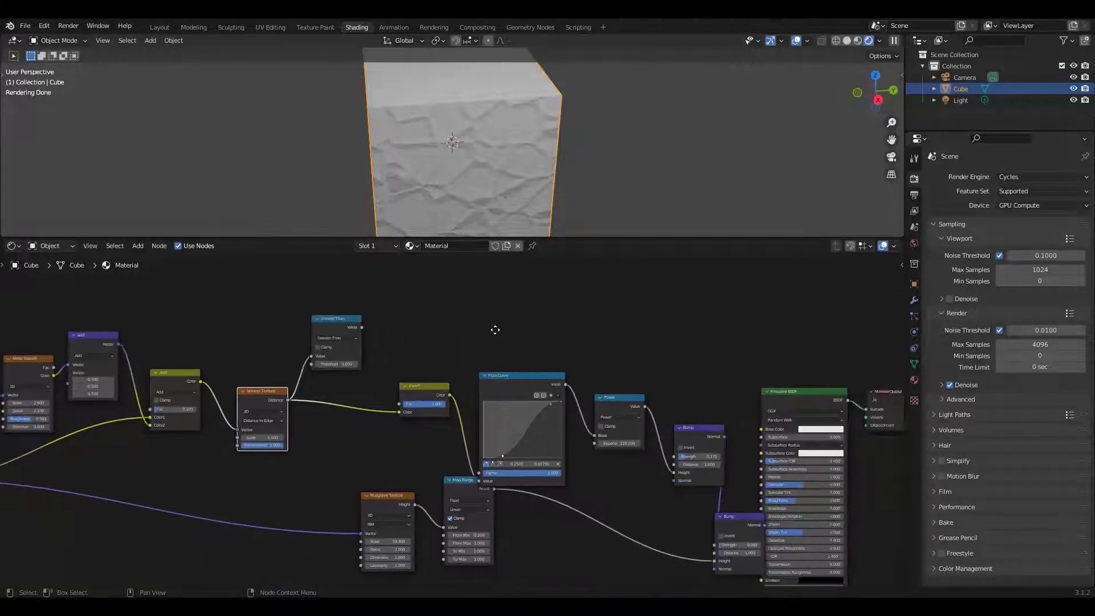
key(b)
drag(856, 460, 751, 334)
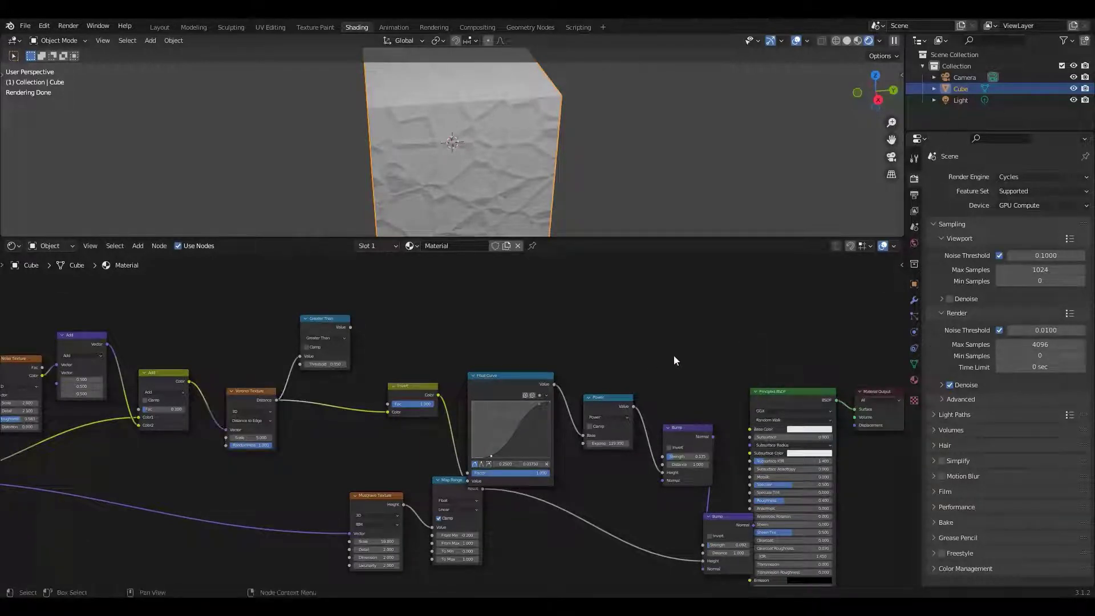
drag(662, 333, 902, 587)
key(g)
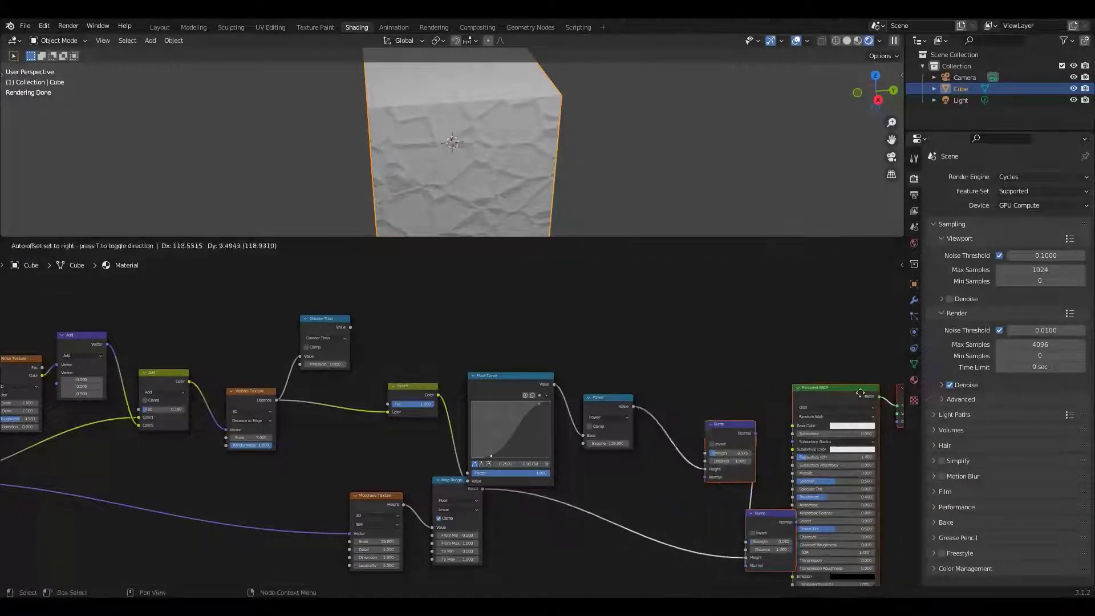
click(686, 431)
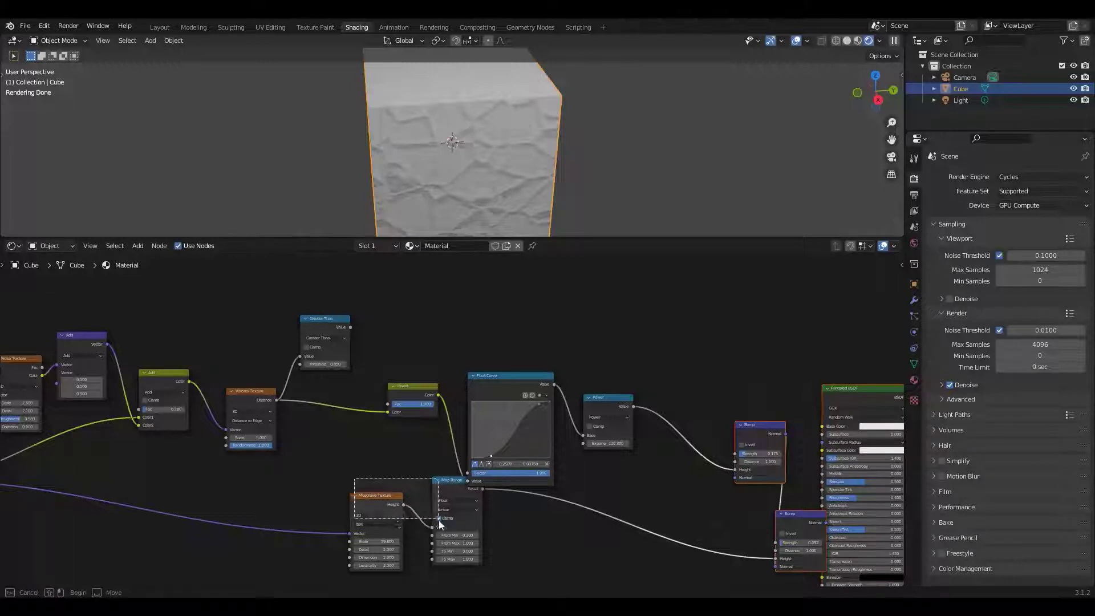
key(b)
drag(380, 458, 418, 530)
Step: Insert a Math node set to Multiply between Power and Bump, and connect the Greater Than output to its second value
click(138, 246)
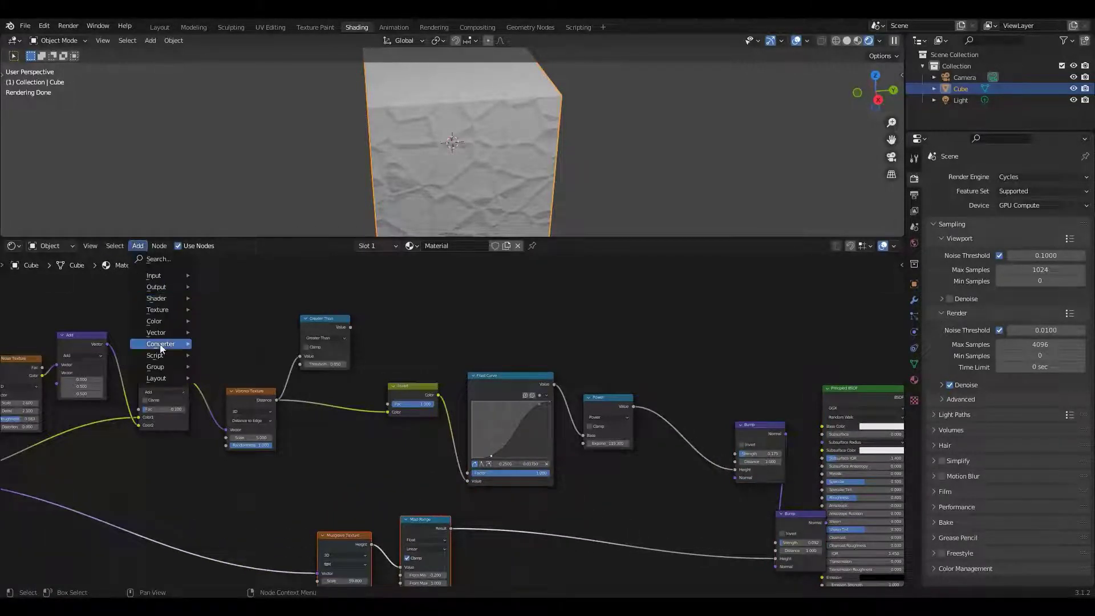
mouse_move(160, 347)
click(228, 434)
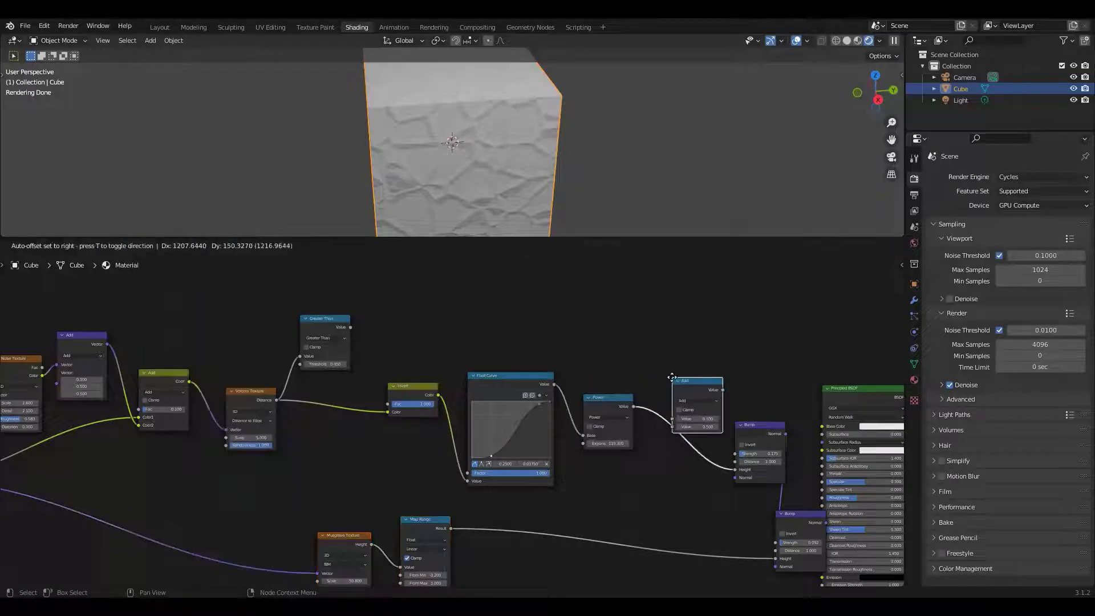
click(701, 374)
click(696, 400)
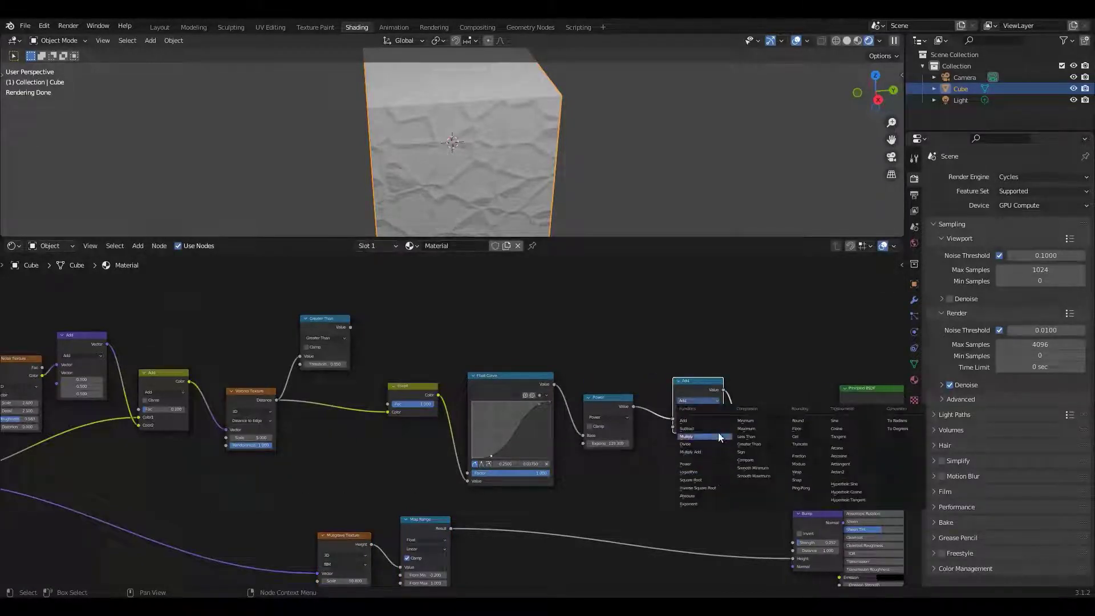
click(687, 437)
drag(351, 328, 673, 427)
Step: Connect the Greater Than output to the Principled BSDF's Base Color and inspect the crack mask on the cube
scroll(492, 187, up, 5)
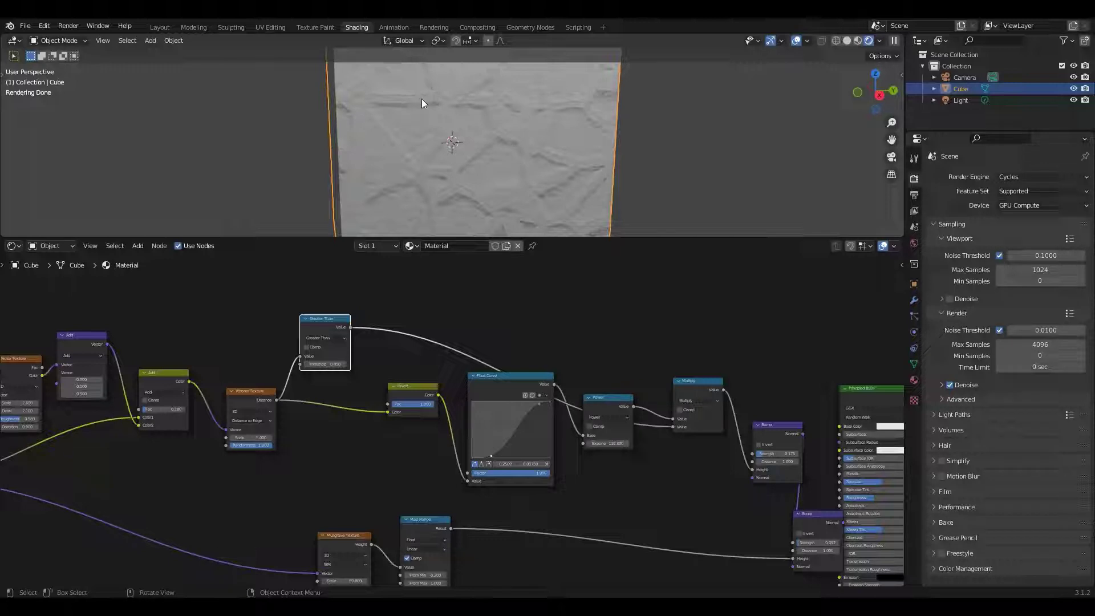
drag(352, 327, 838, 426)
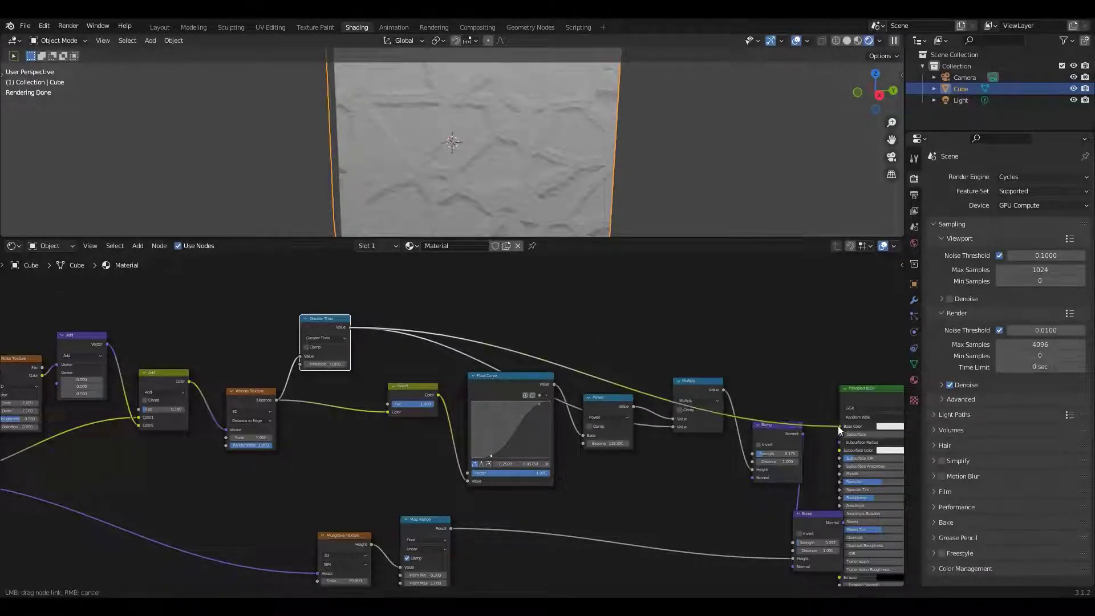
middle_drag(382, 168, 441, 179)
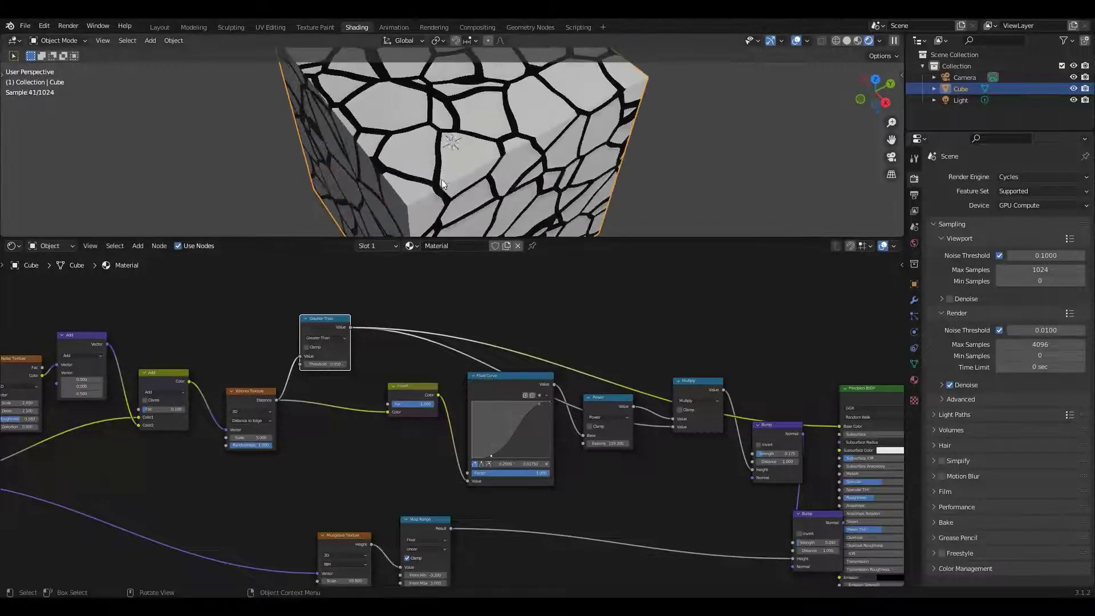
scroll(458, 159, up, 5)
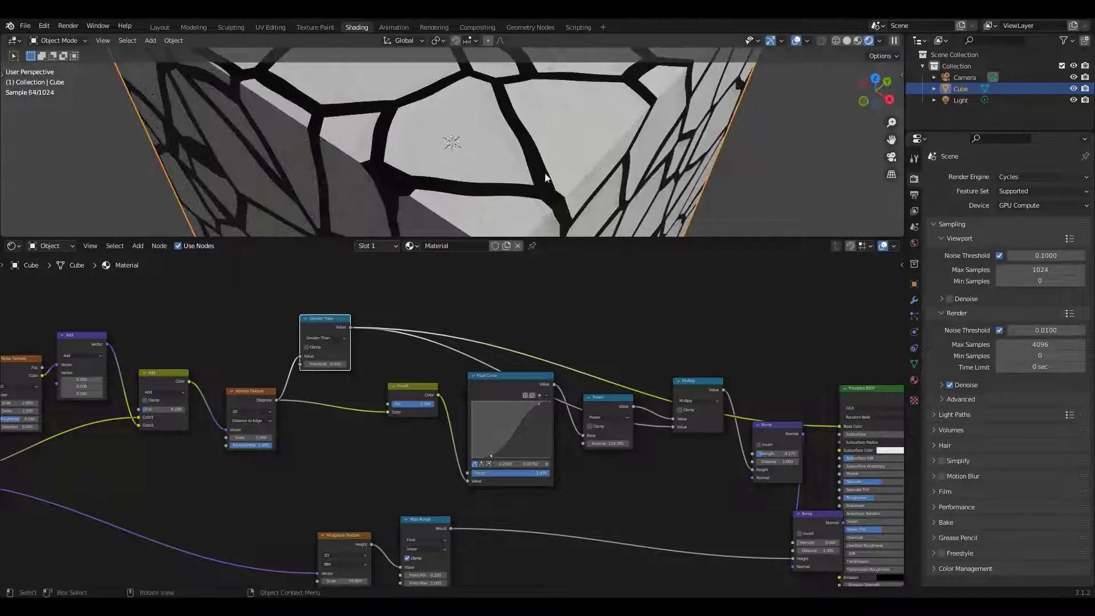
middle_drag(550, 159, 542, 112)
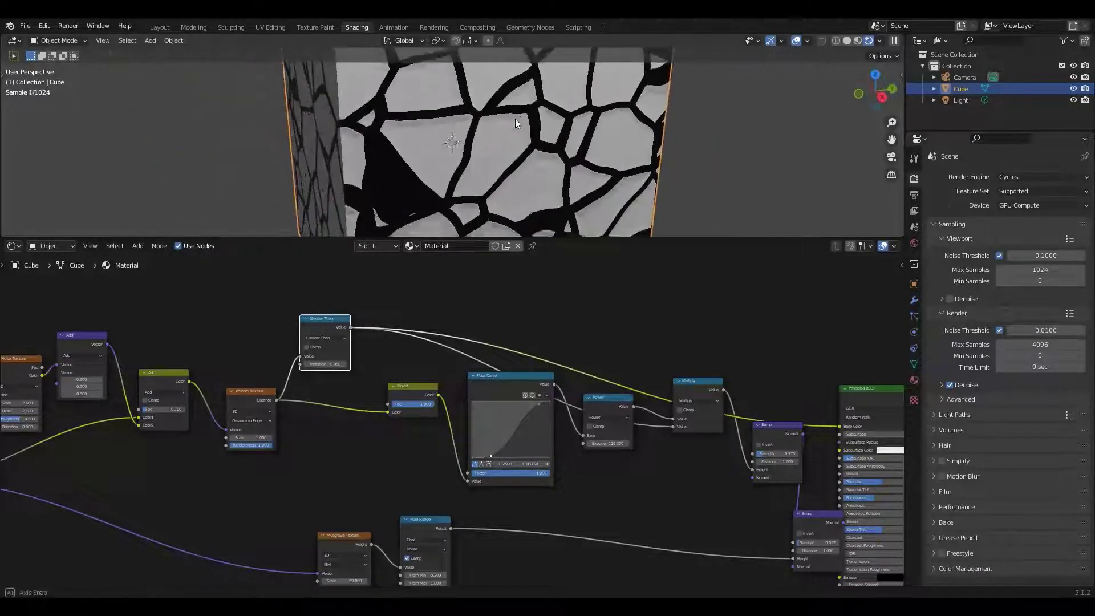
Step: Duplicate the Multiply node onto the link between Map Range and the second Bump, and feed Greater Than into its second value
scroll(524, 302, down, 1)
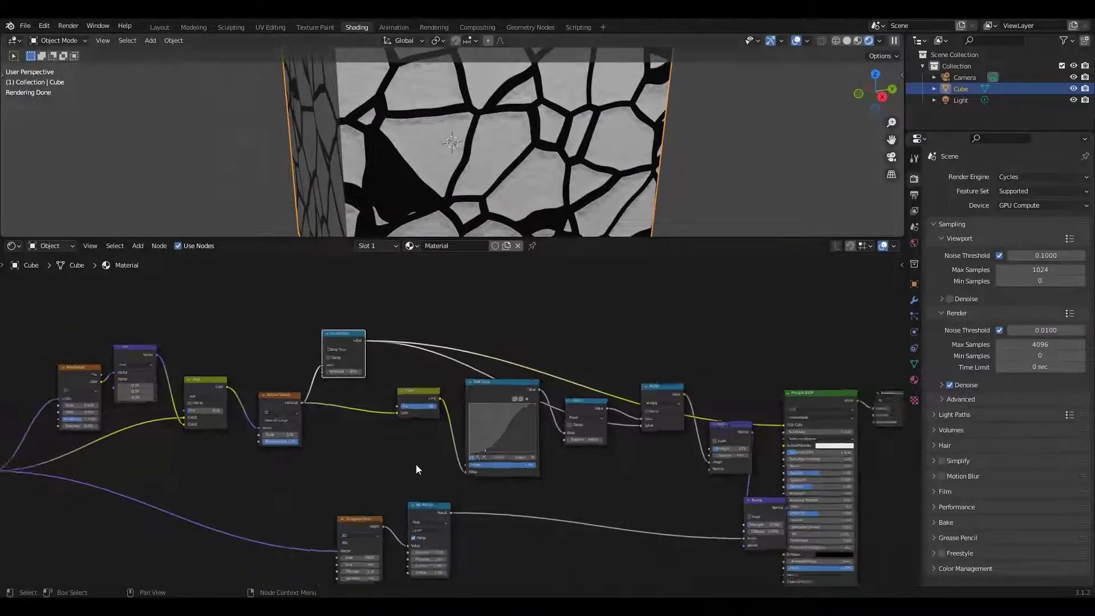
middle_drag(571, 451, 556, 395)
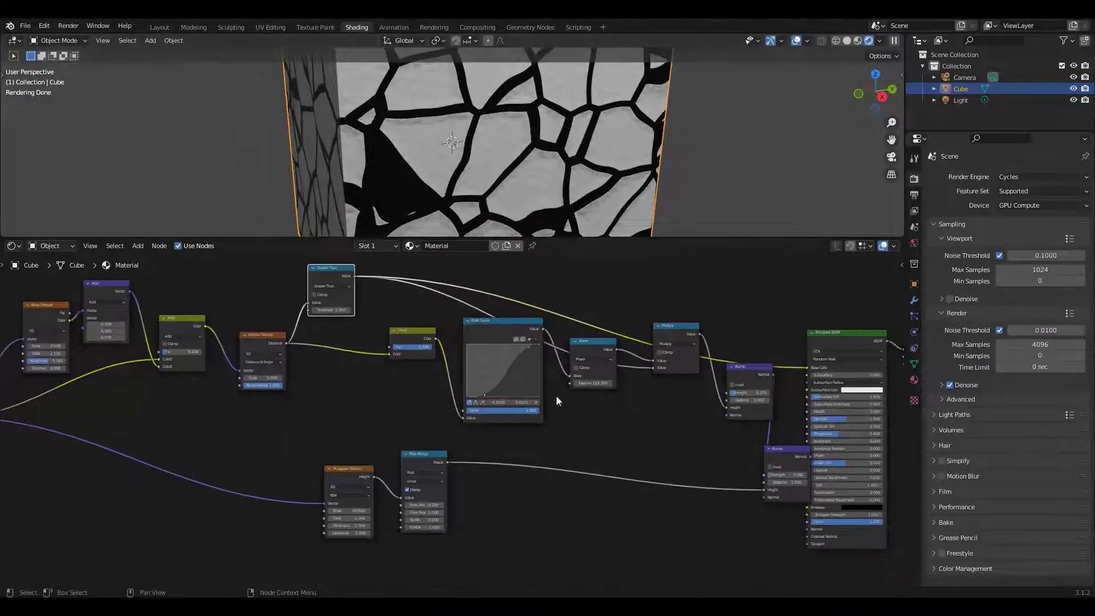
click(673, 328)
key(shift+d)
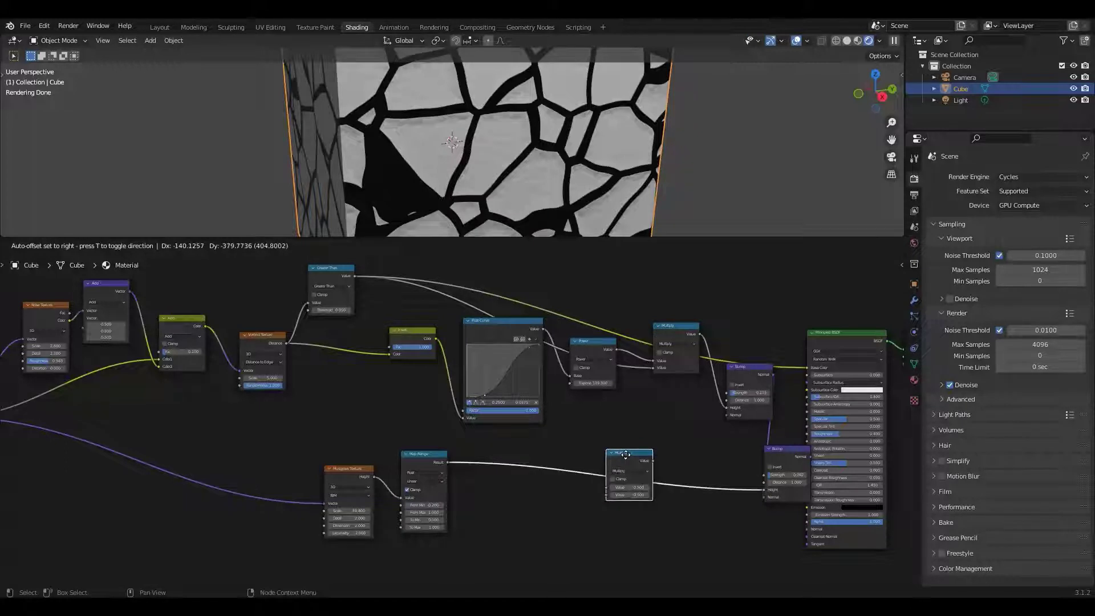
click(626, 456)
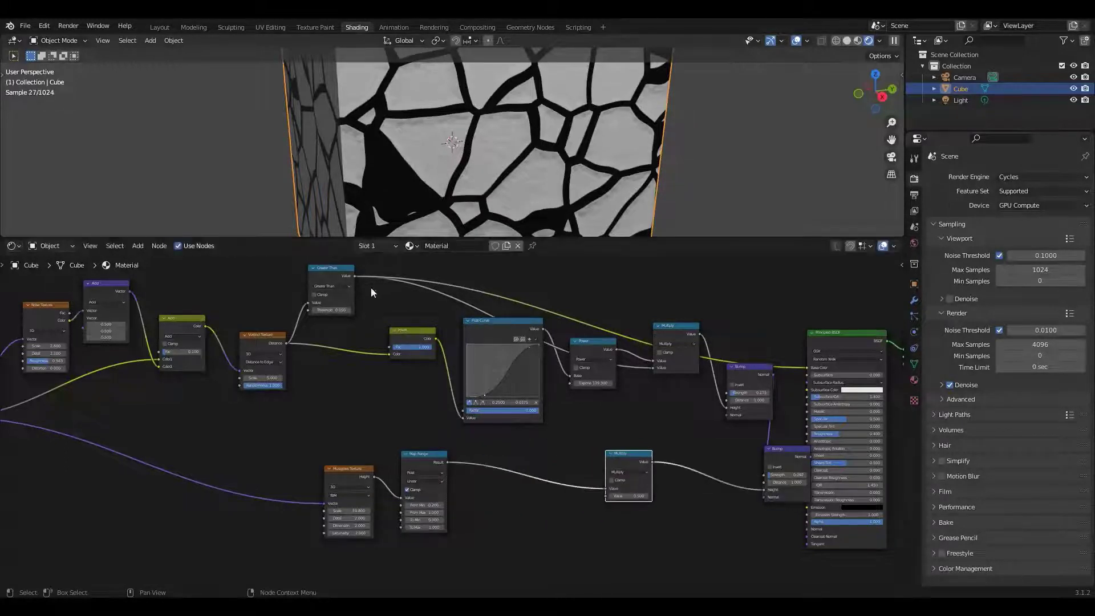
drag(355, 278, 617, 481)
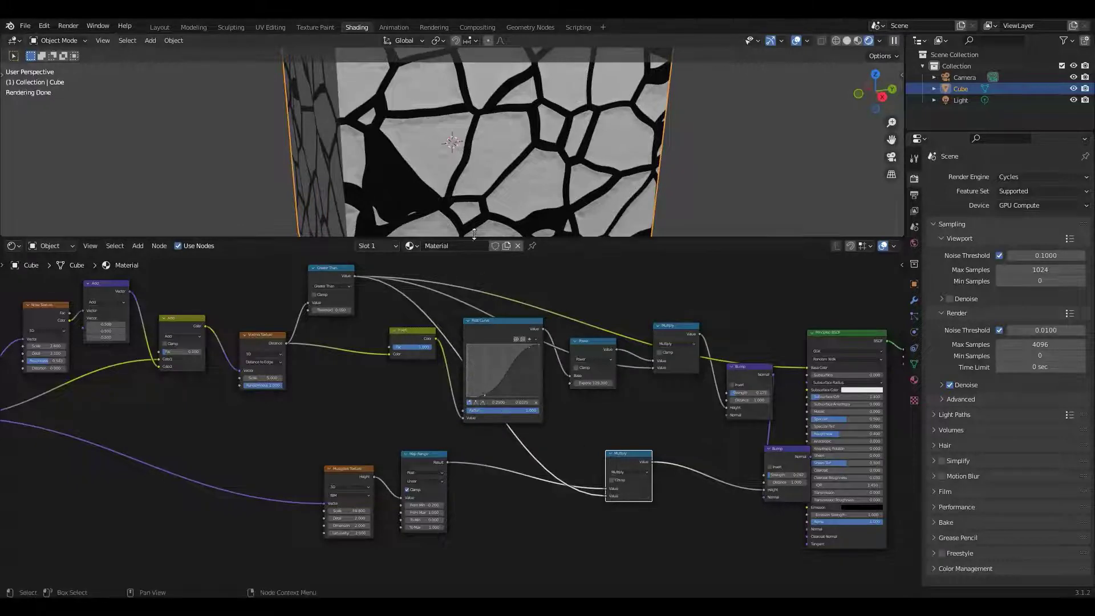
Step: Try Greater Than thresholds of 0.1 and 0.01 and compare the crack widths on the cube
mouse_move(410, 145)
middle_down()
mouse_move(453, 158)
mouse_move(426, 161)
mouse_move(384, 132)
mouse_move(399, 135)
middle_up()
click(340, 309)
key(BackSpace)
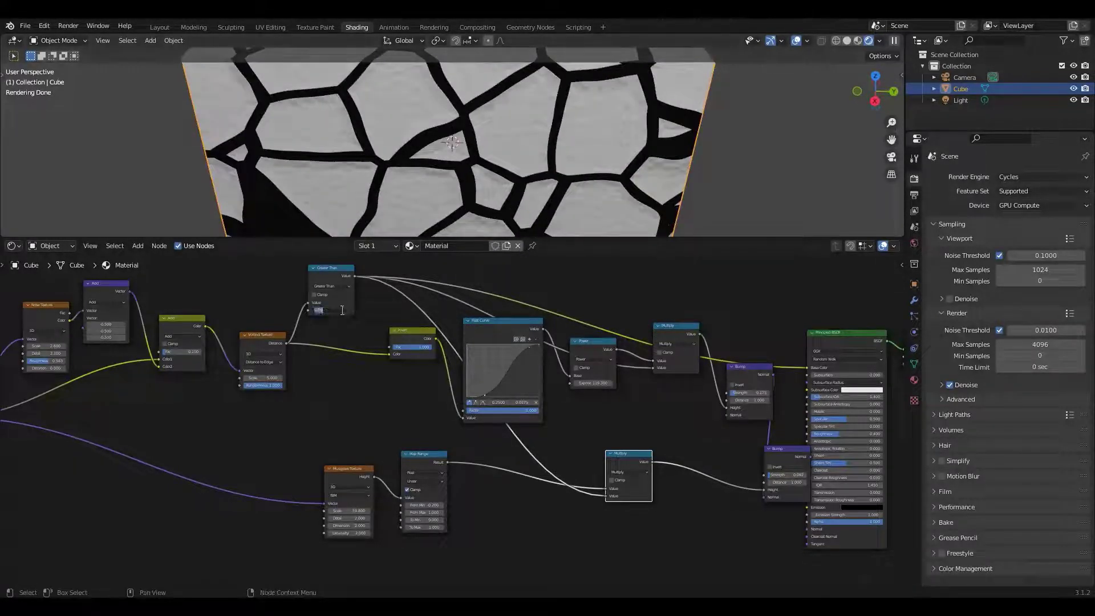
text(0.1)
key(Return)
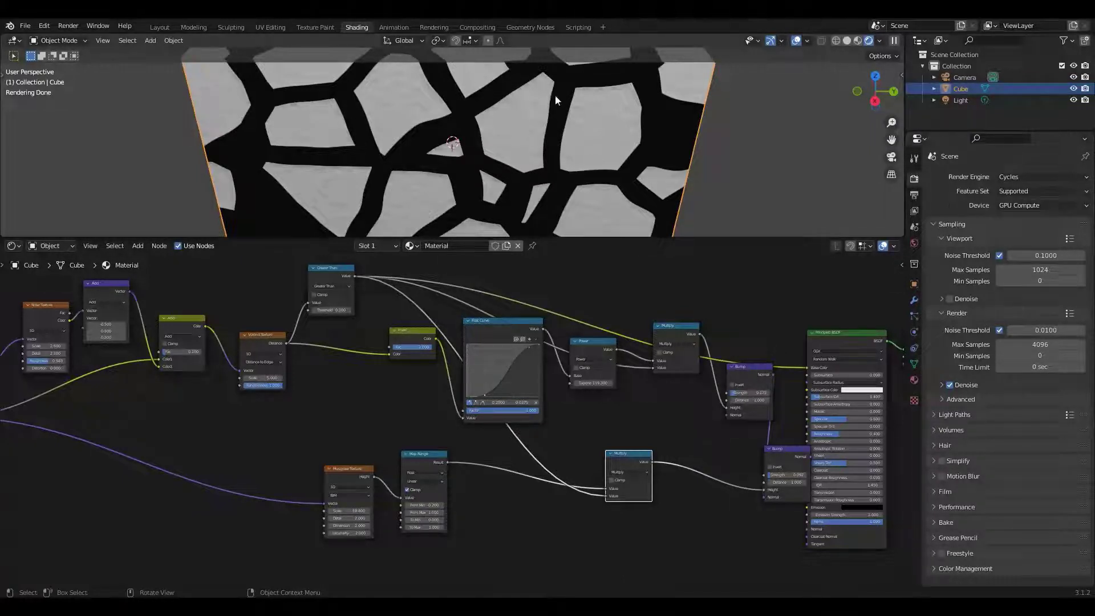
click(331, 309)
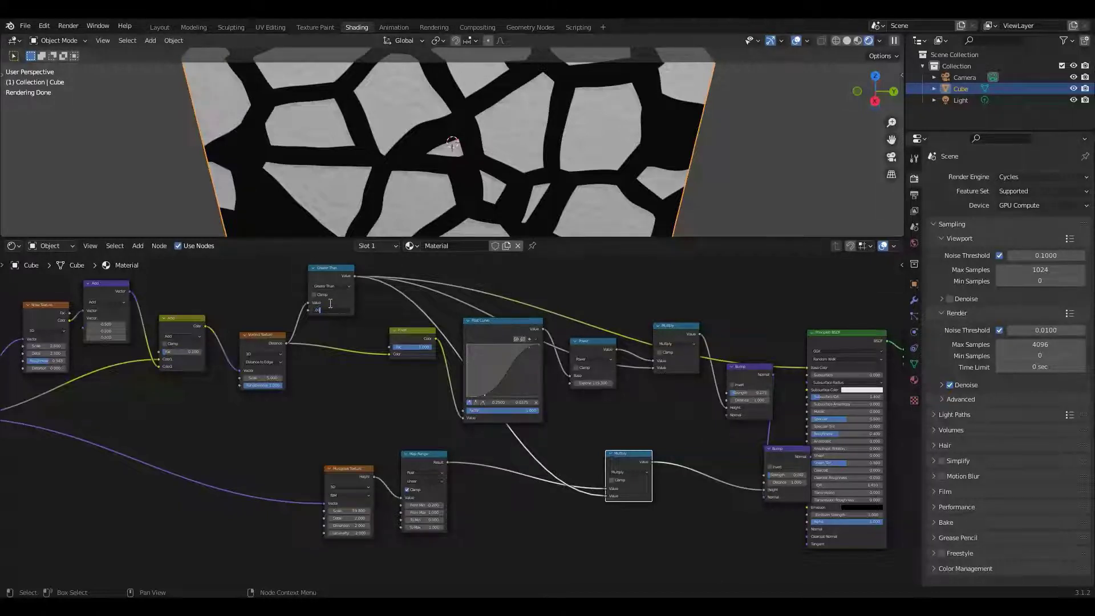
text(.01)
key(Return)
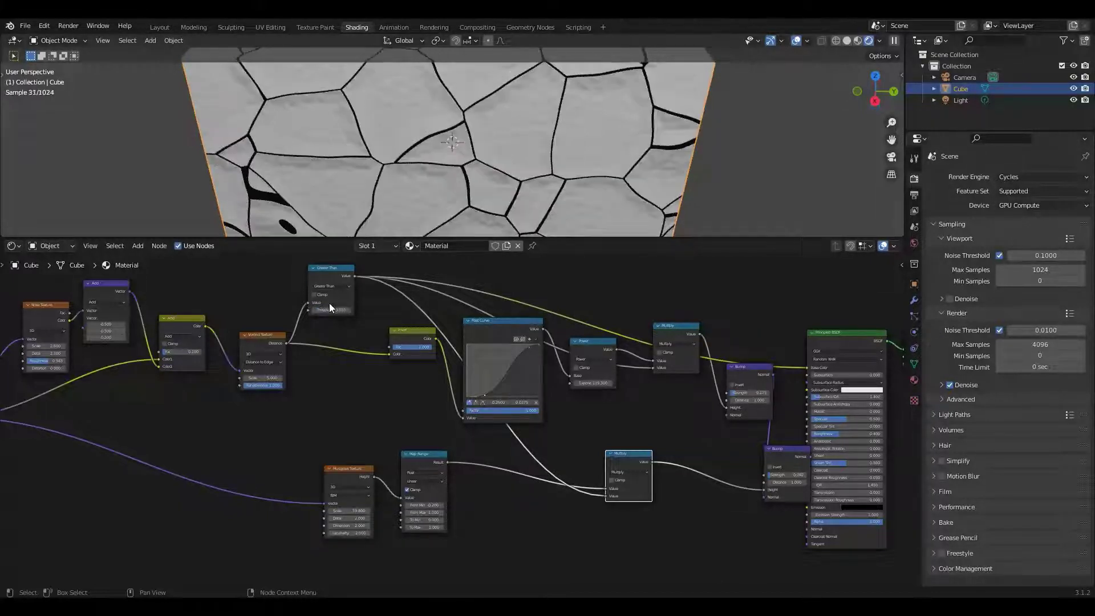
scroll(467, 194, down, 3)
middle_drag(417, 177, 440, 189)
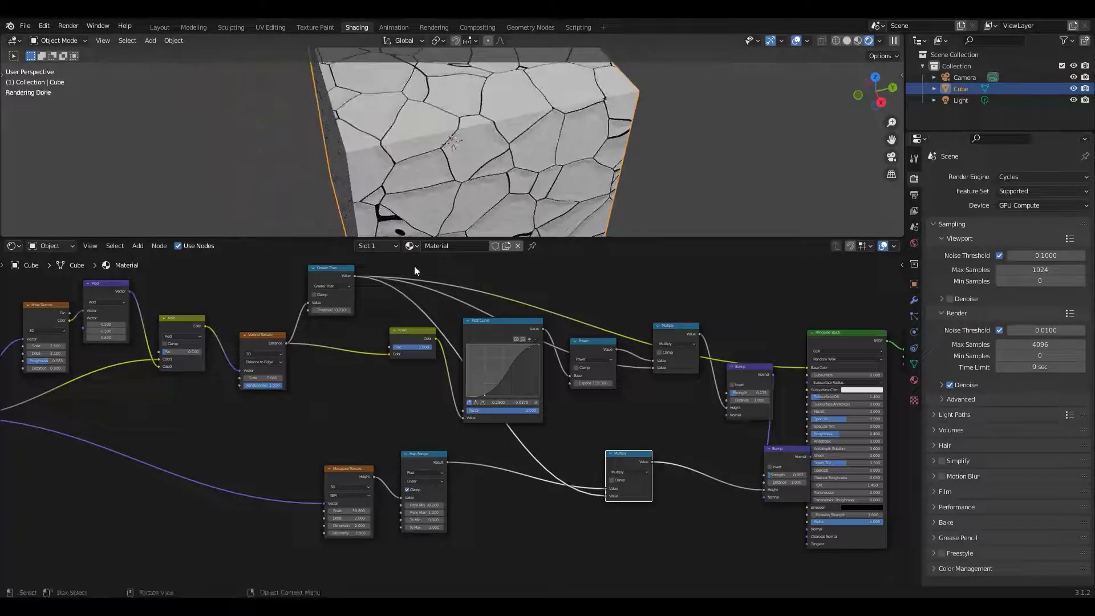
Step: Add a Value node set to 0.05 beside Greater Than and connect it to that node's Threshold
middle_drag(332, 343, 423, 339)
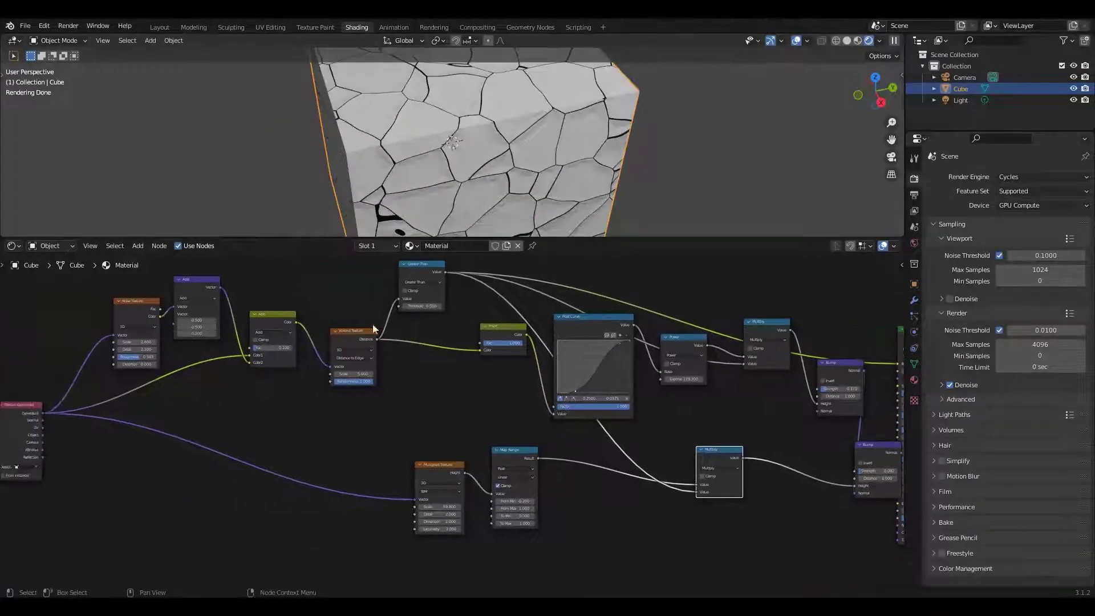
click(138, 245)
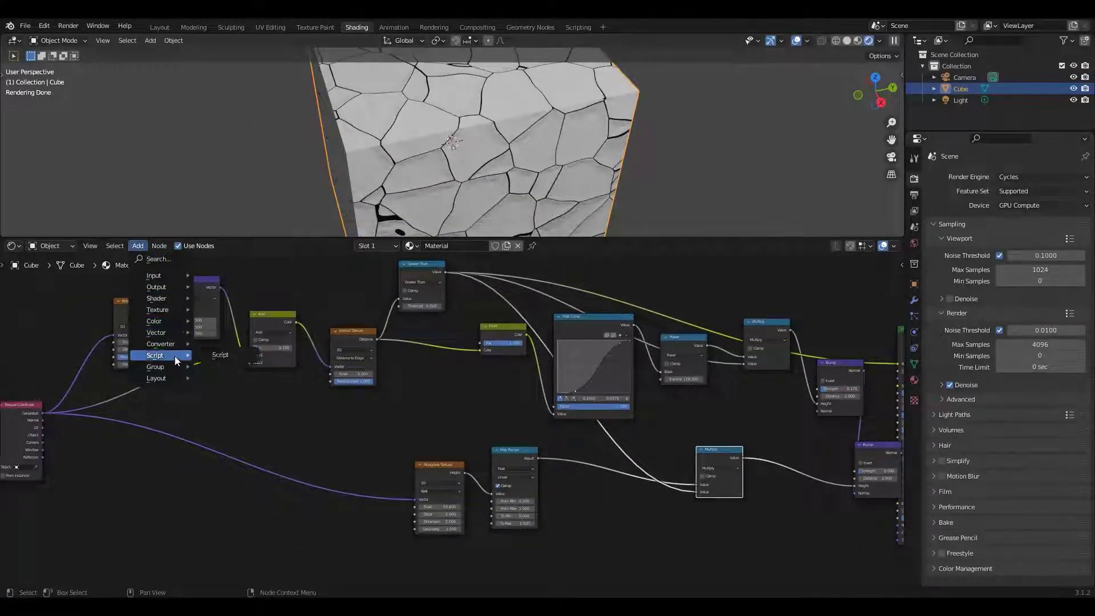
mouse_move(171, 276)
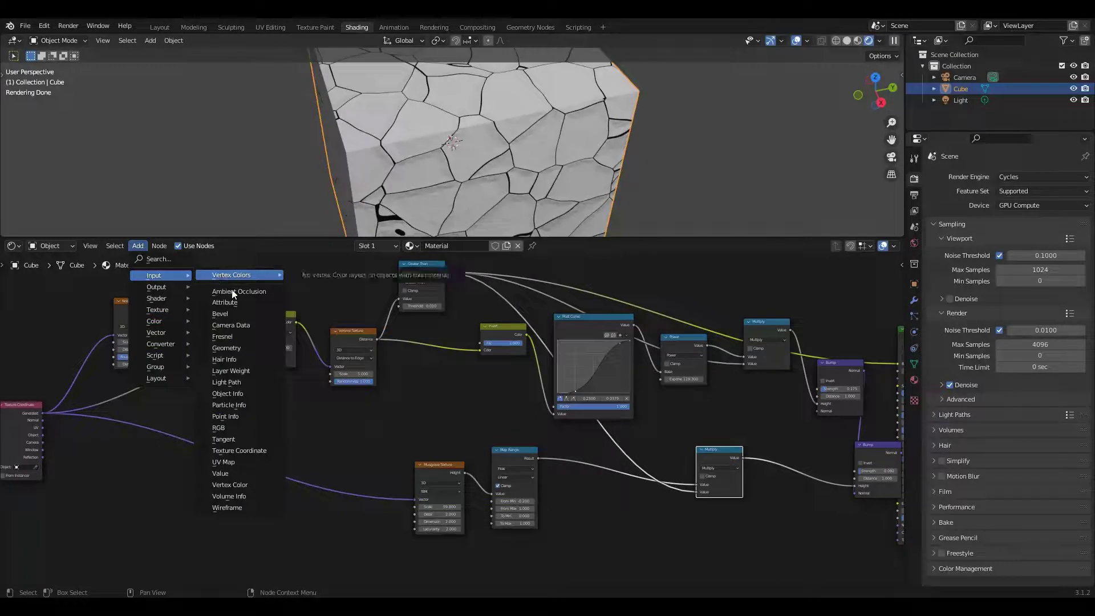
click(240, 474)
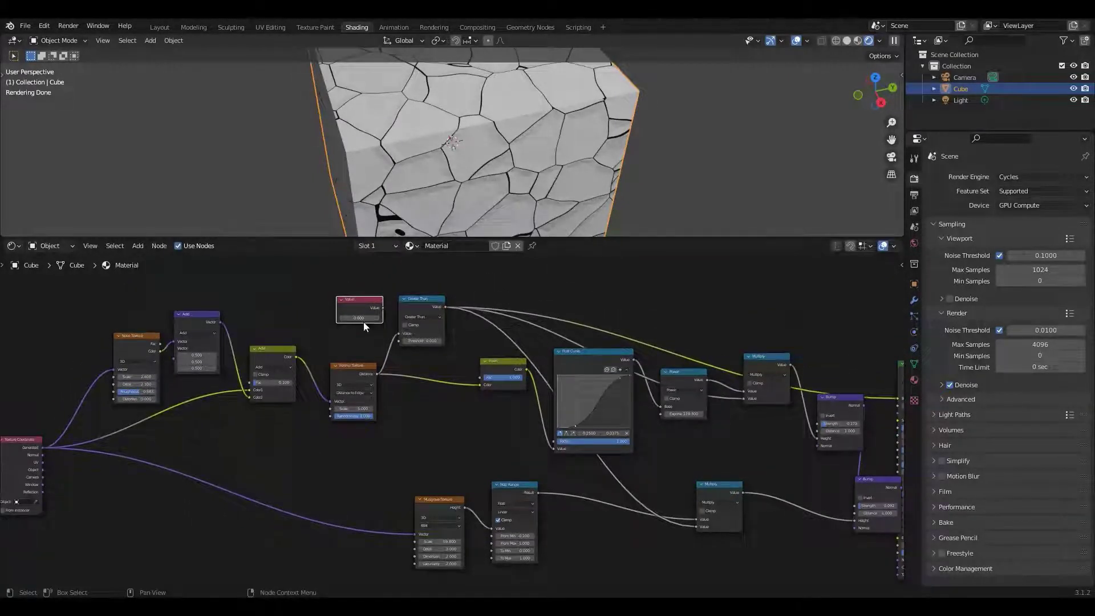
double_click(364, 321)
text(1)
key(Return)
drag(383, 308, 346, 370)
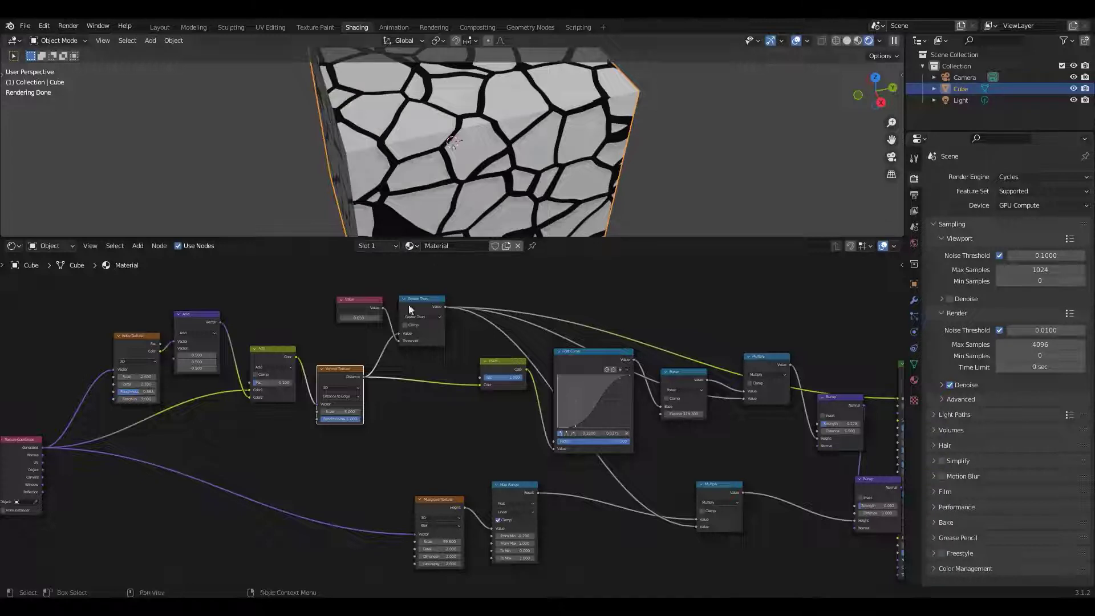
Step: Insert a Map Range node between the Voronoi Texture and Invert, and connect the Value node to its From Min
click(138, 246)
mouse_move(182, 345)
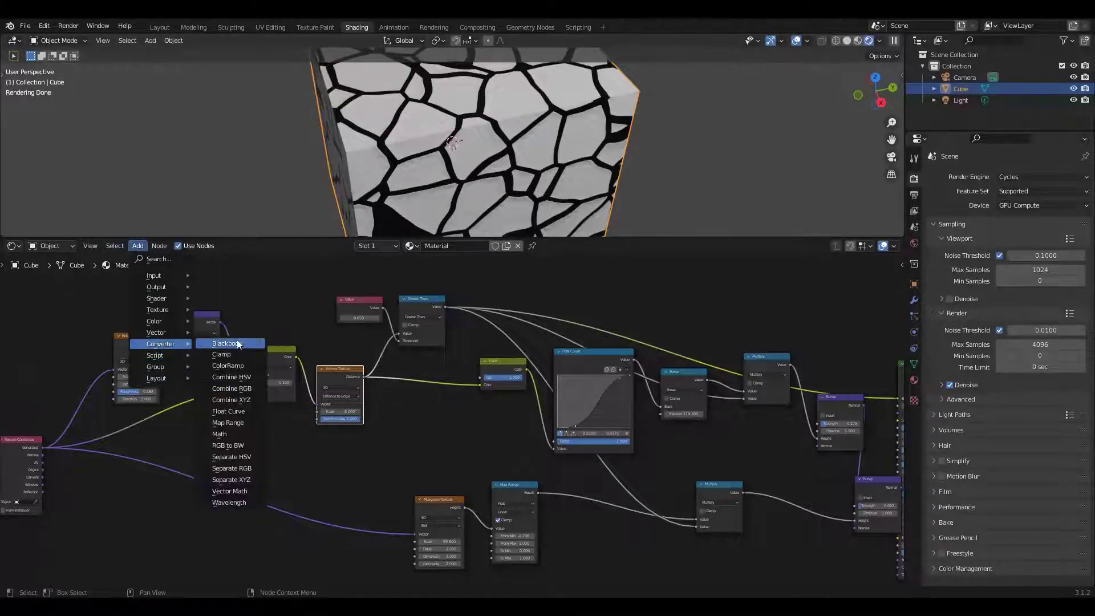
click(231, 422)
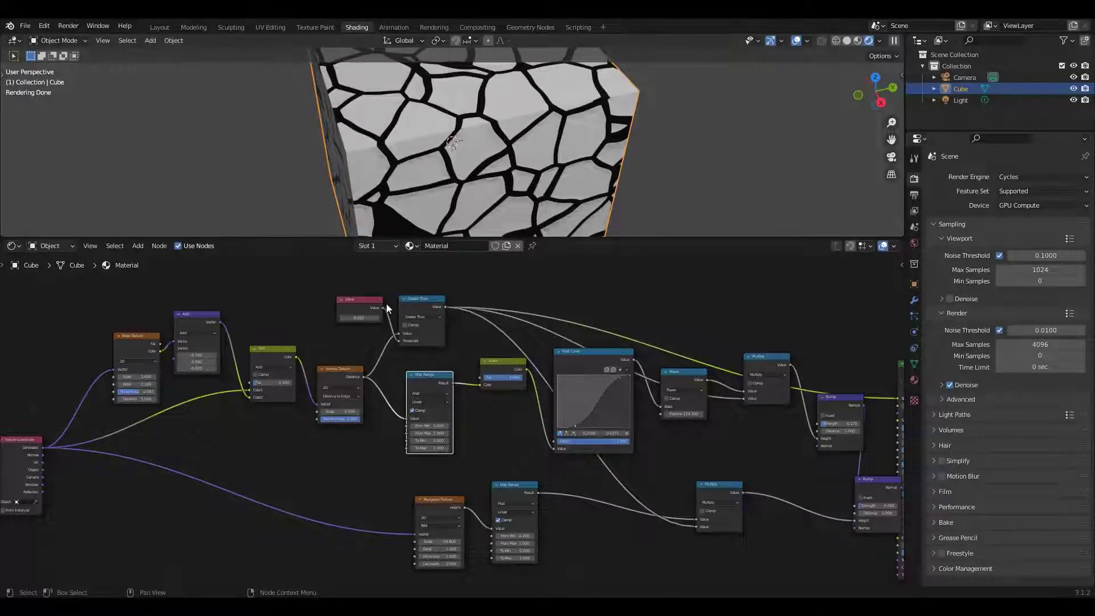
drag(383, 307, 378, 352)
drag(379, 391, 409, 433)
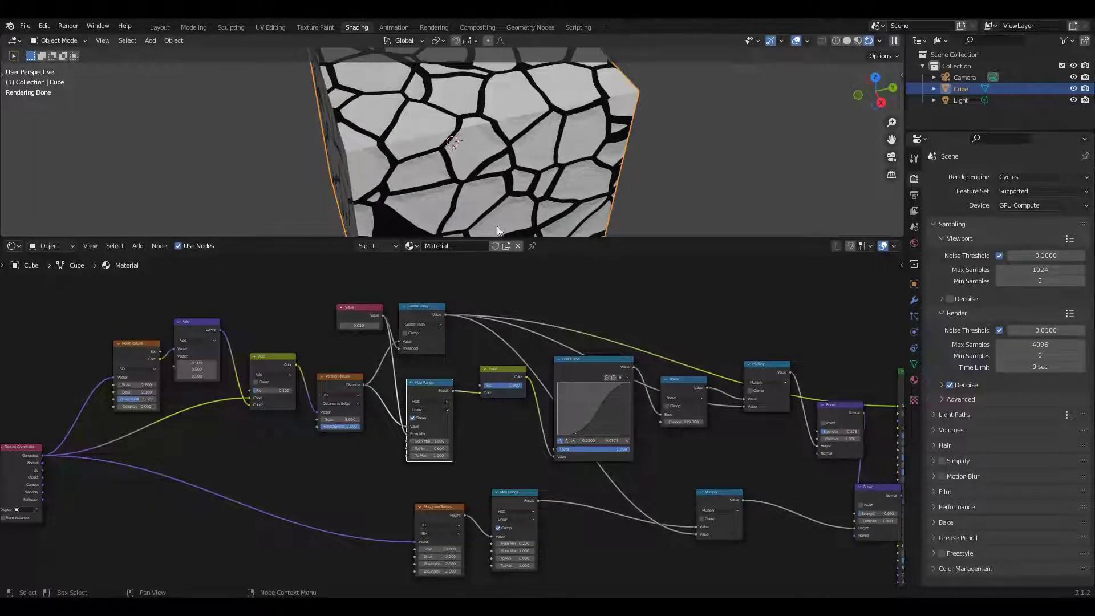
scroll(498, 198, up, 2)
scroll(497, 188, up, 2)
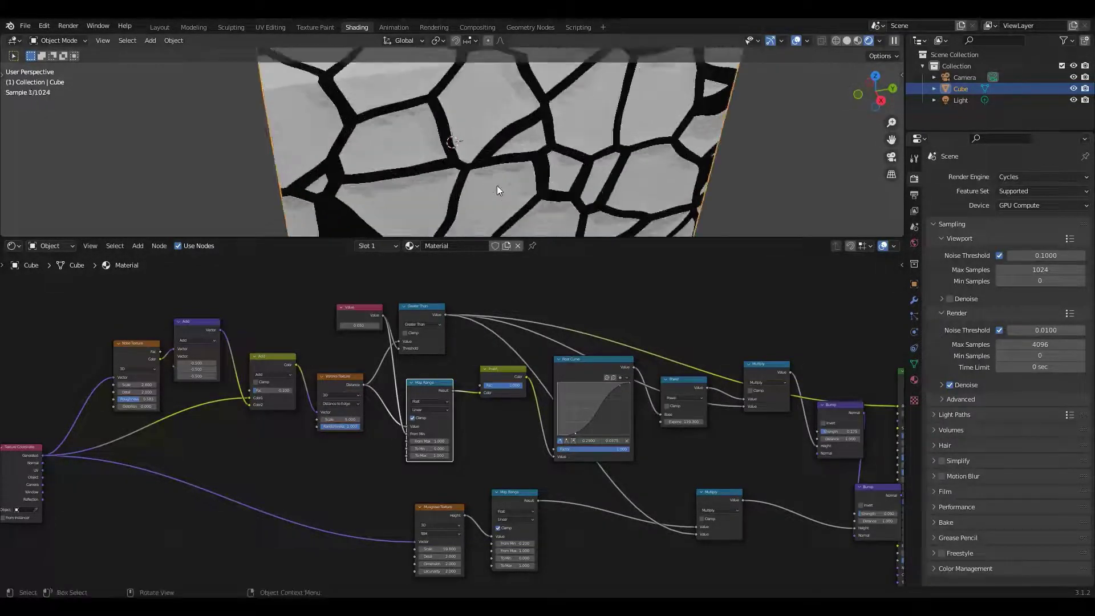
Step: Set the Value node to 0.1, move it slightly away from Greater Than, and examine the cracks on the cube
middle_drag(498, 186, 495, 132)
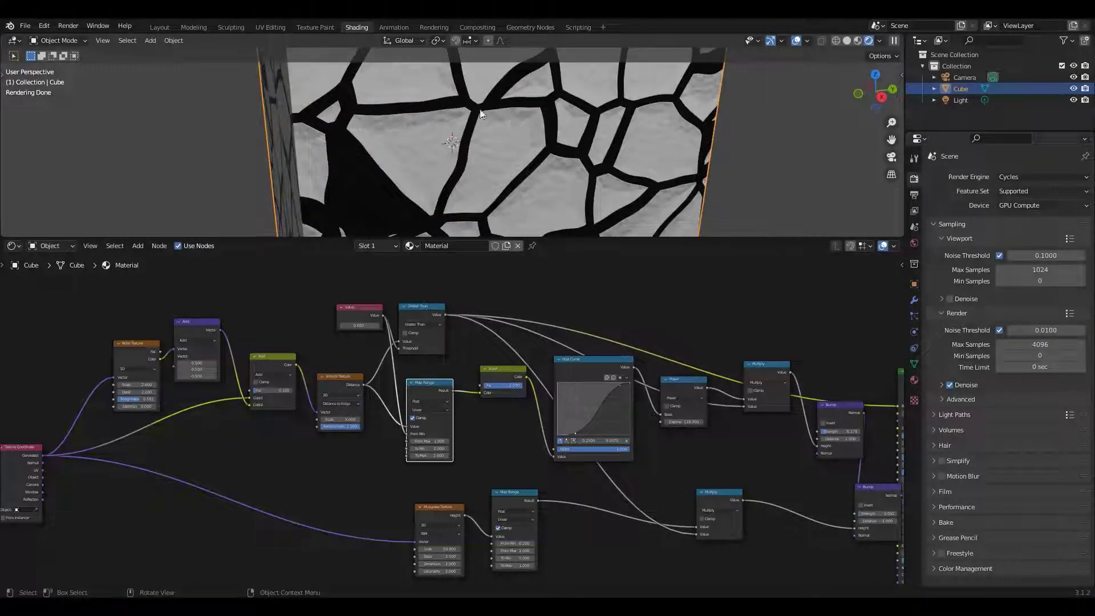
click(368, 327)
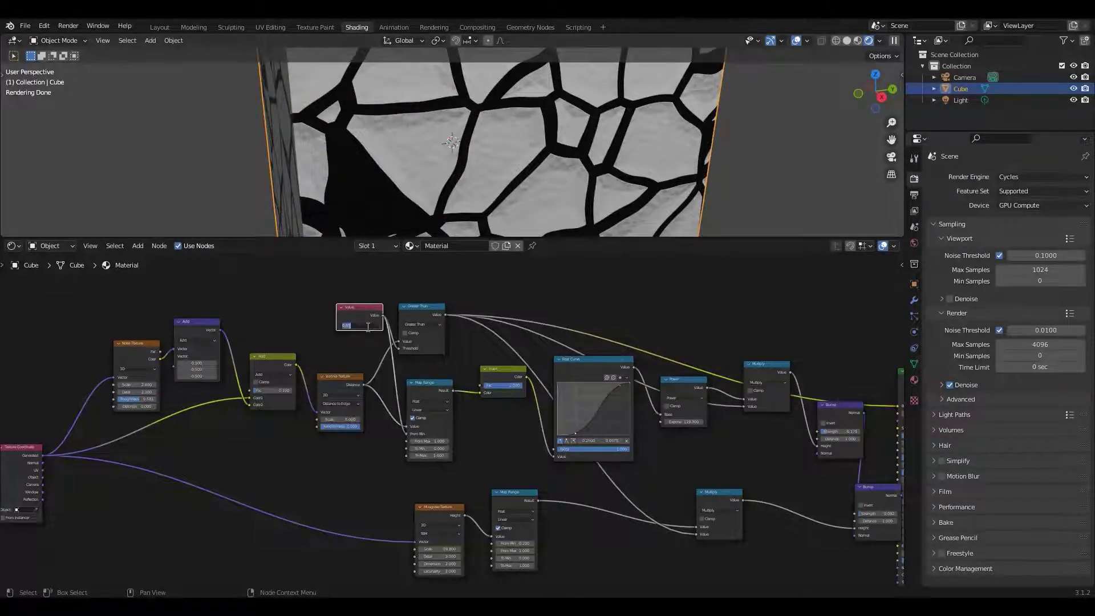
text(.1)
key(Return)
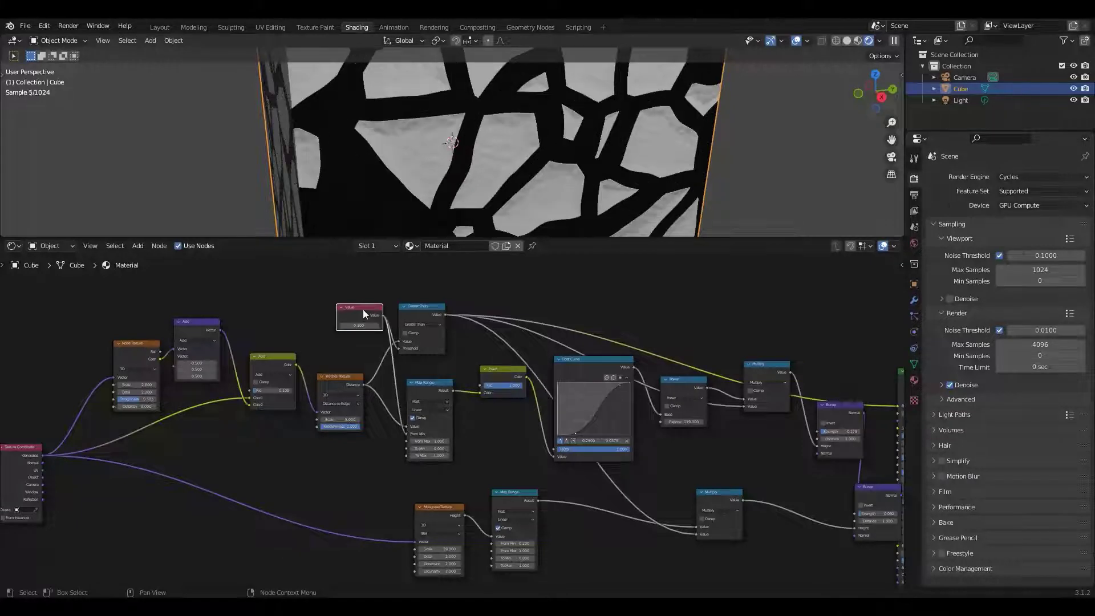
scroll(490, 206, down, 3)
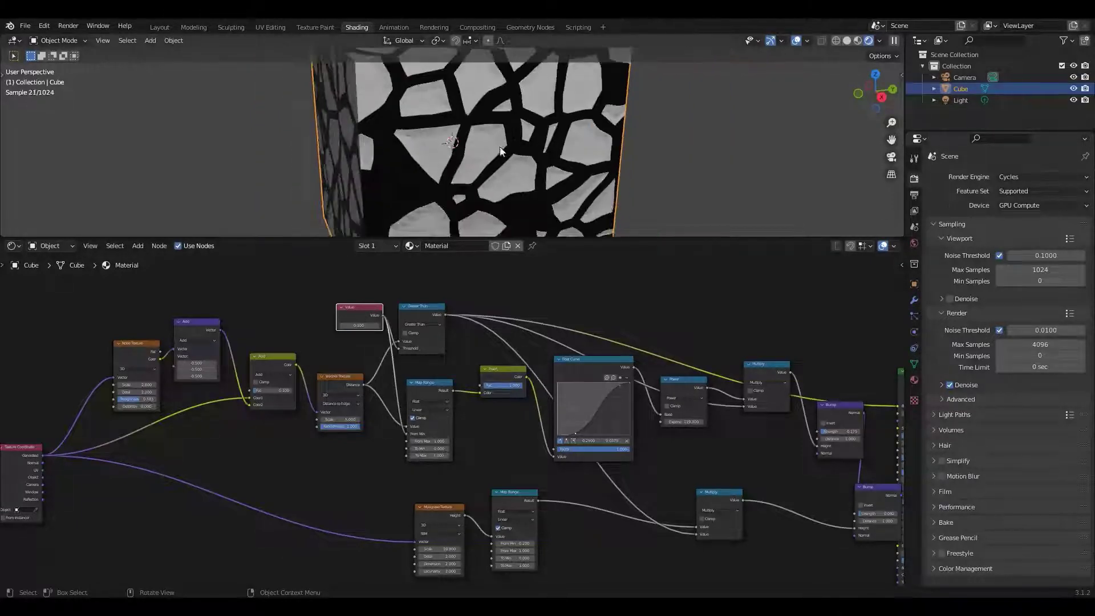
middle_drag(489, 199, 484, 114)
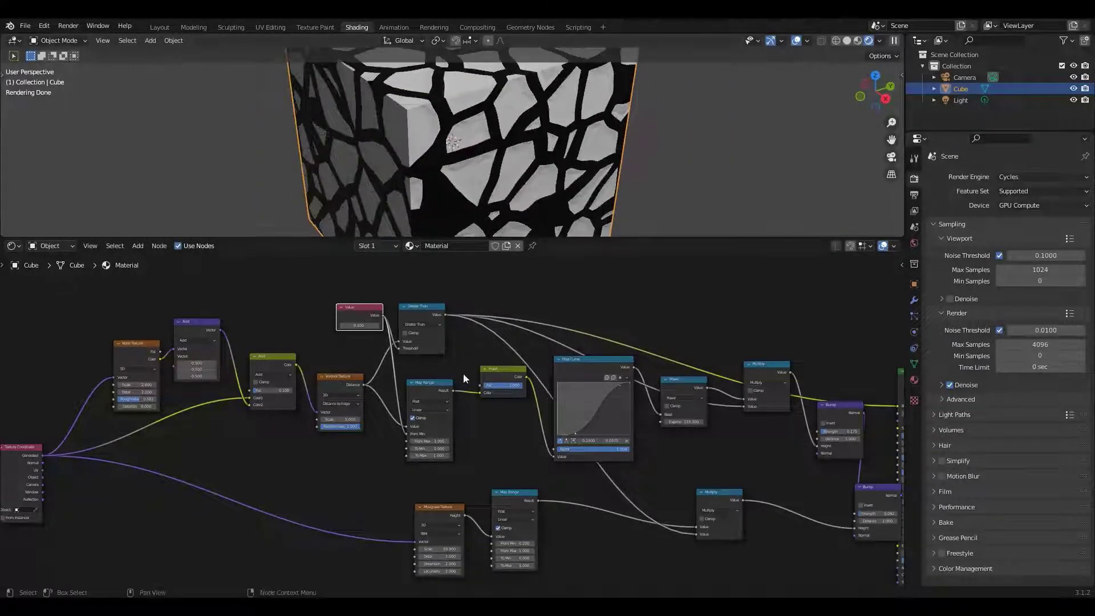
drag(354, 307, 339, 314)
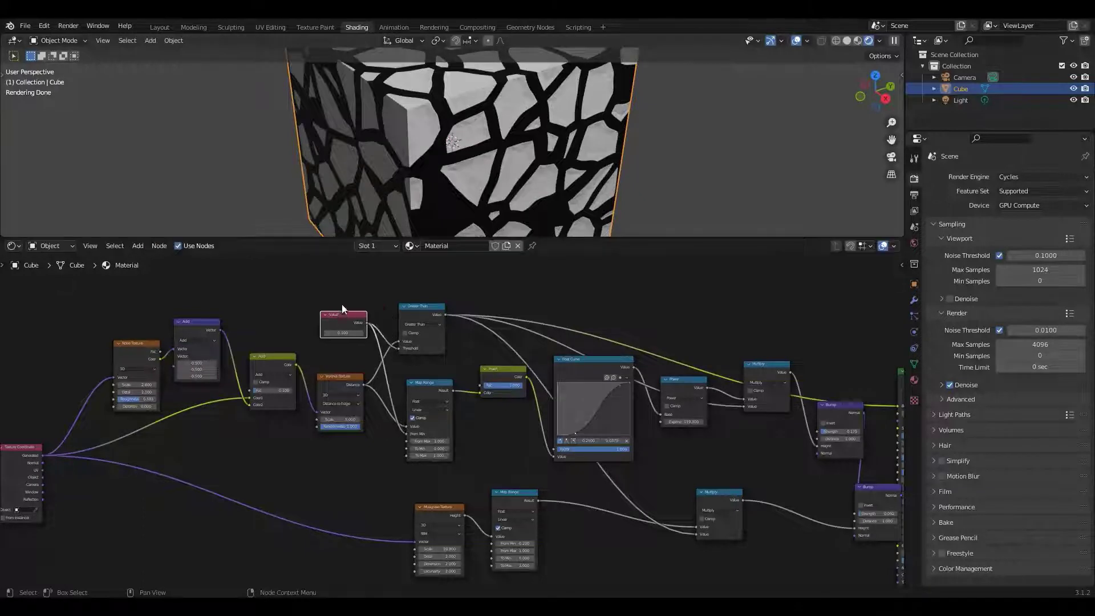
scroll(484, 178, down, 3)
mouse_move(484, 178)
middle_down()
mouse_move(507, 204)
mouse_move(474, 166)
mouse_move(481, 185)
mouse_move(529, 158)
mouse_move(474, 169)
mouse_move(460, 201)
mouse_move(483, 182)
middle_up()
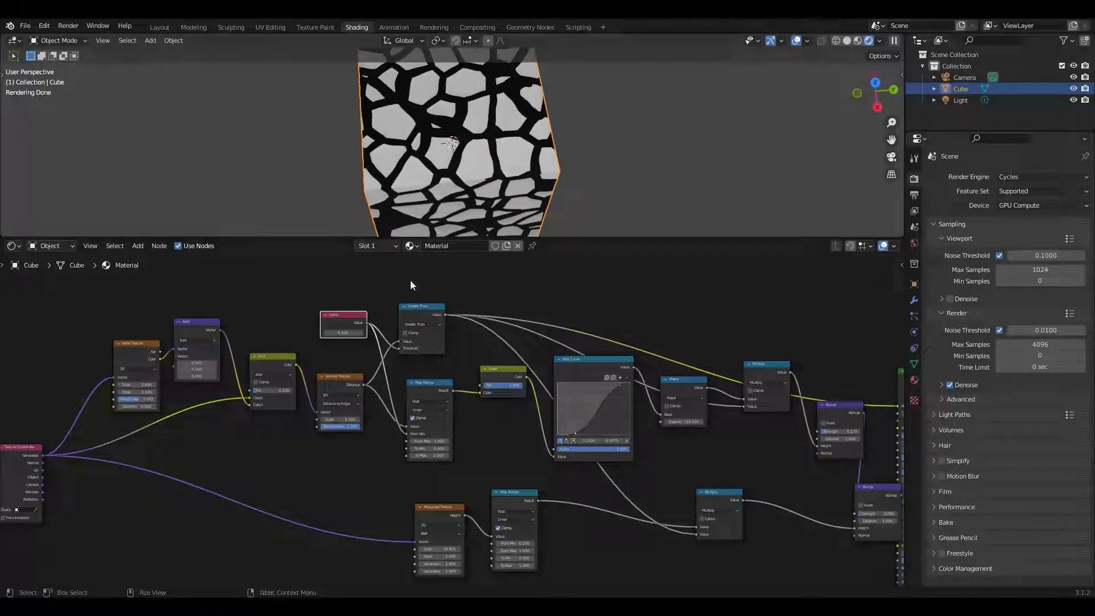
Step: Add a Noise Texture node above the Voronoi chain and connect the Texture Coordinate's Generated output to its Vector
middle_drag(37, 447, 143, 436)
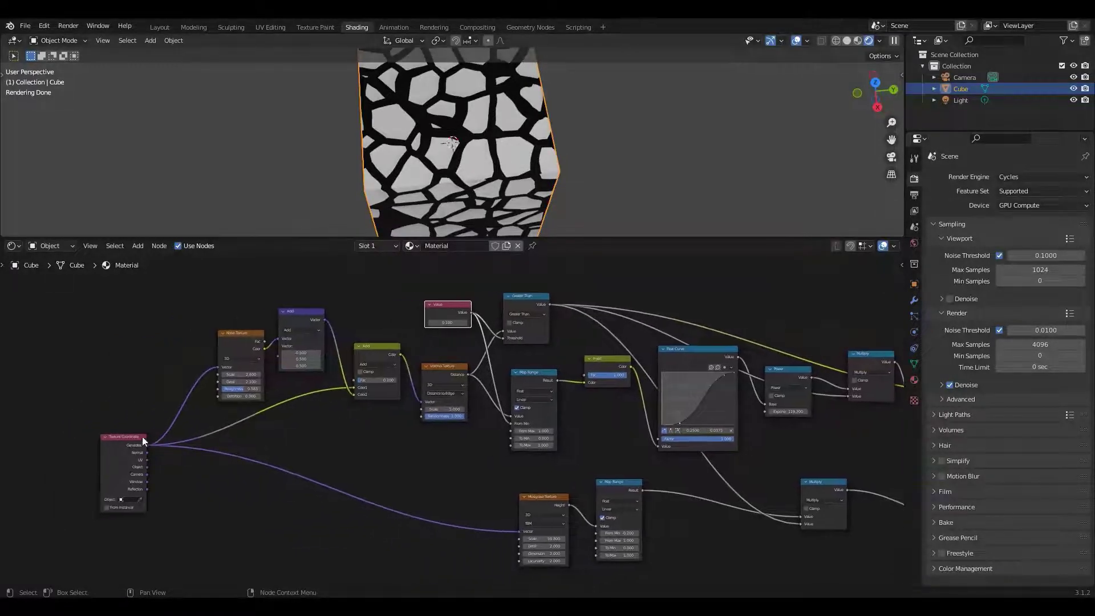
drag(142, 437, 81, 409)
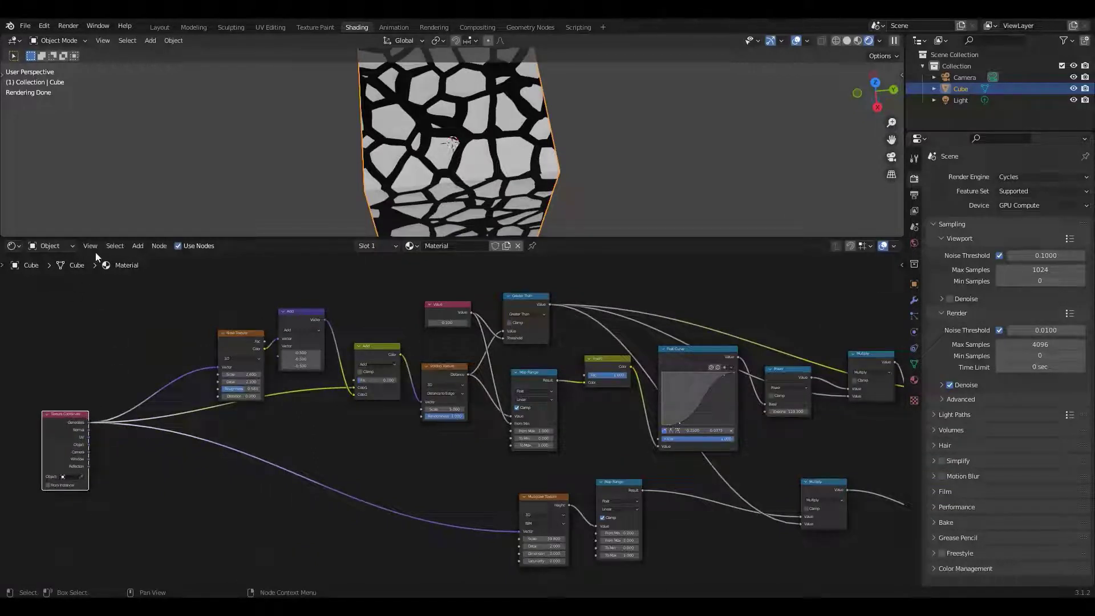
click(137, 246)
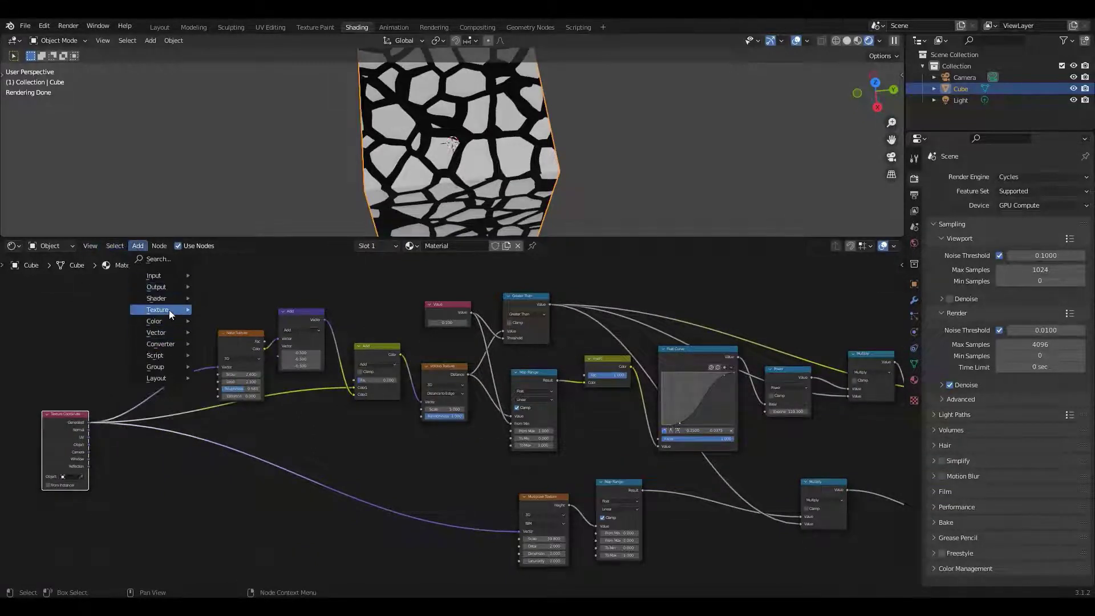
mouse_move(169, 310)
click(234, 429)
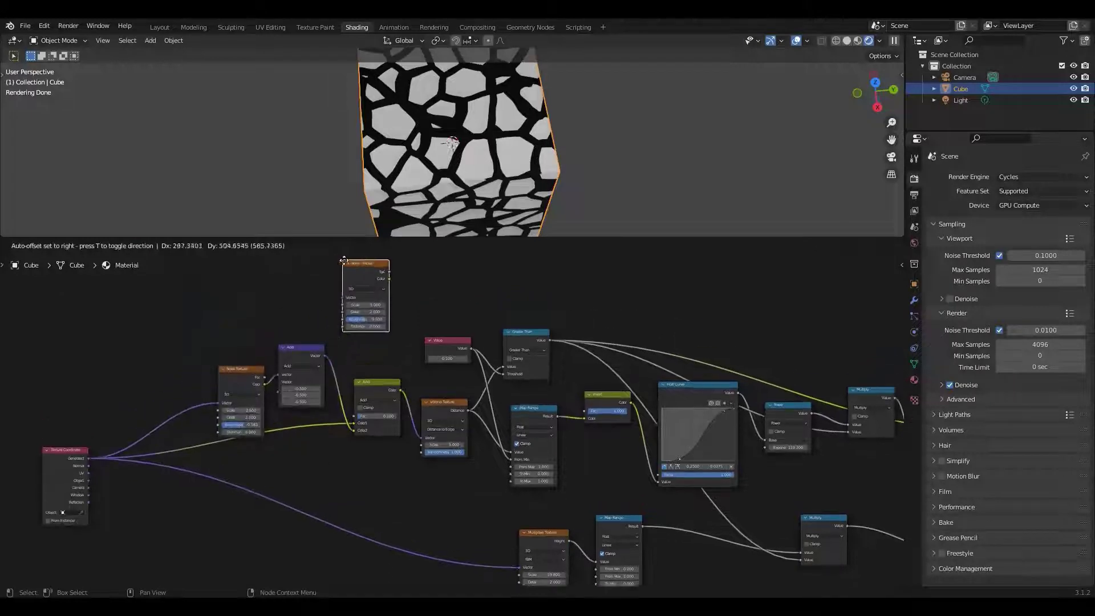
click(357, 309)
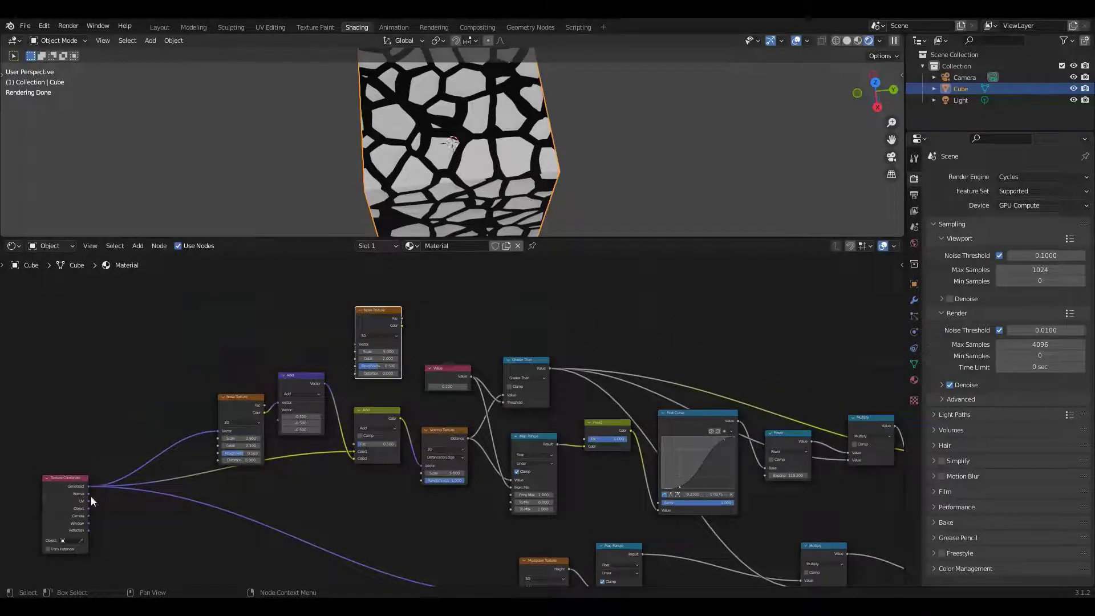
drag(101, 487, 356, 345)
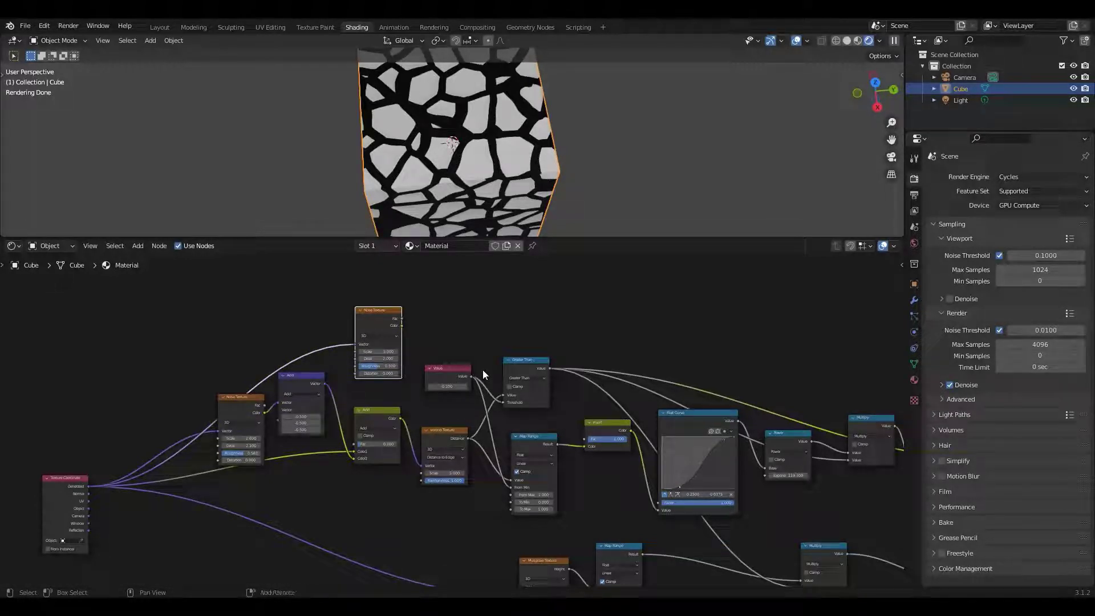
Step: Replace the Value node with the new Noise Texture's Fac output as the driver of the Greater Than Threshold and Map Range From Min
click(456, 376)
key(g)
click(475, 276)
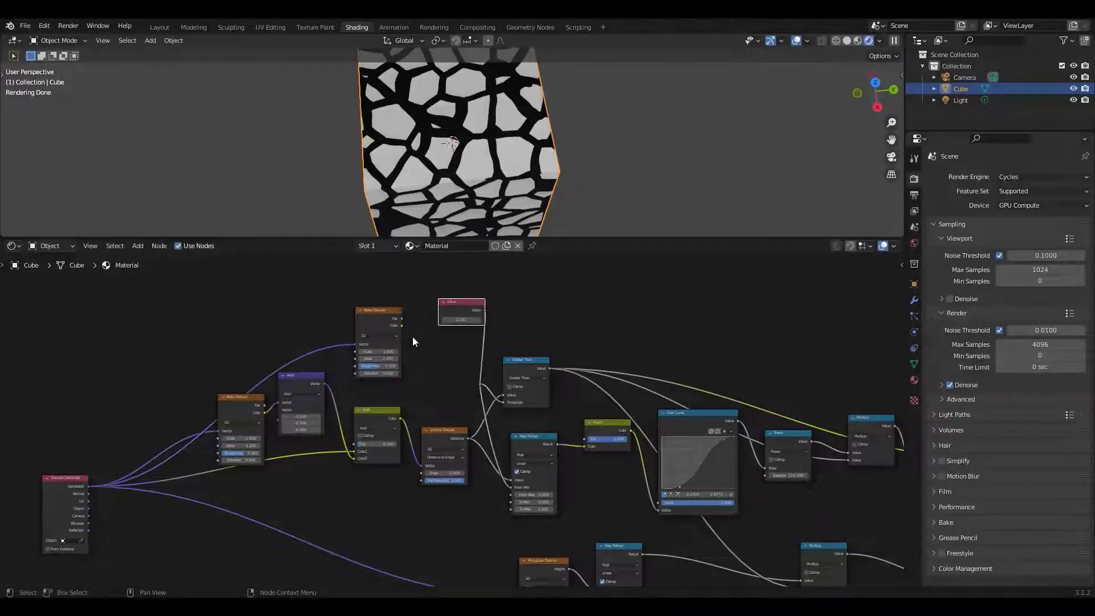
mouse_move(403, 318)
mouse_down()
mouse_move(453, 372)
mouse_move(480, 382)
mouse_up()
right_click(460, 300)
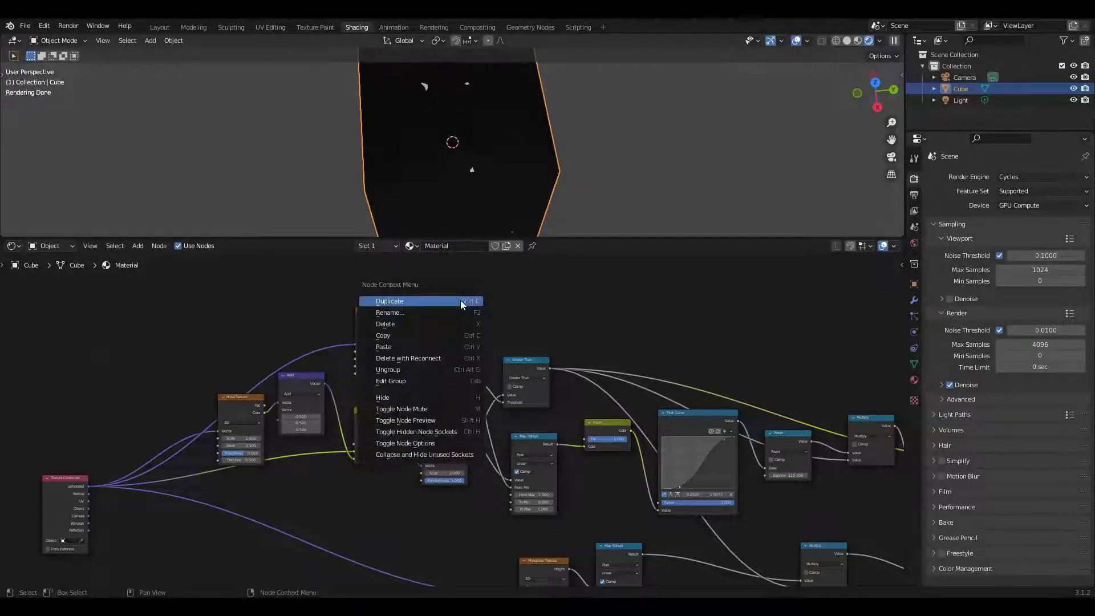
click(426, 323)
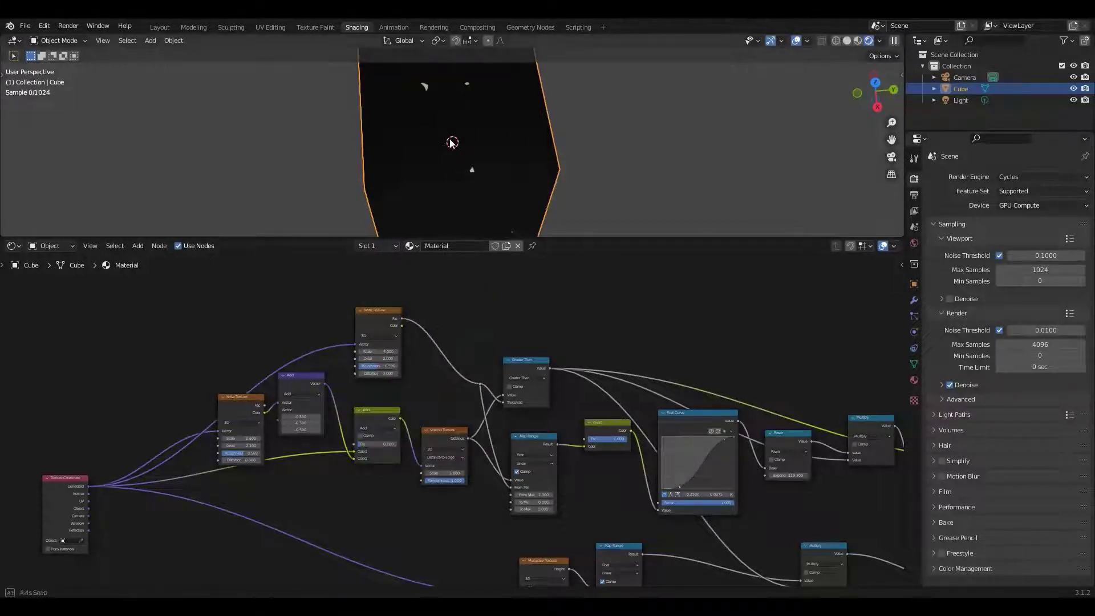
middle_drag(411, 131, 503, 124)
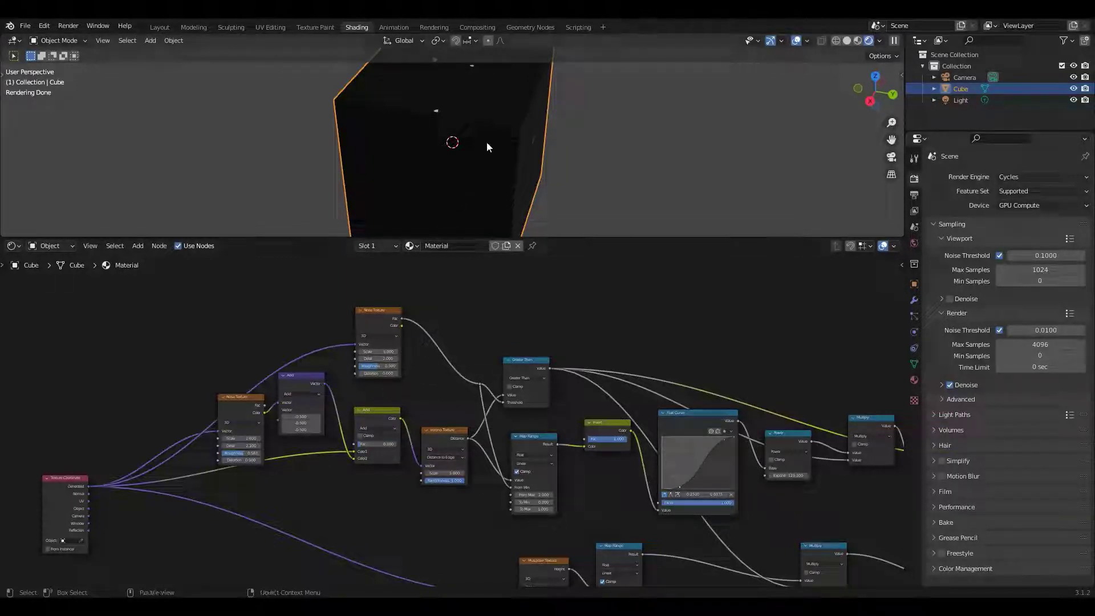
middle_drag(487, 147, 534, 165)
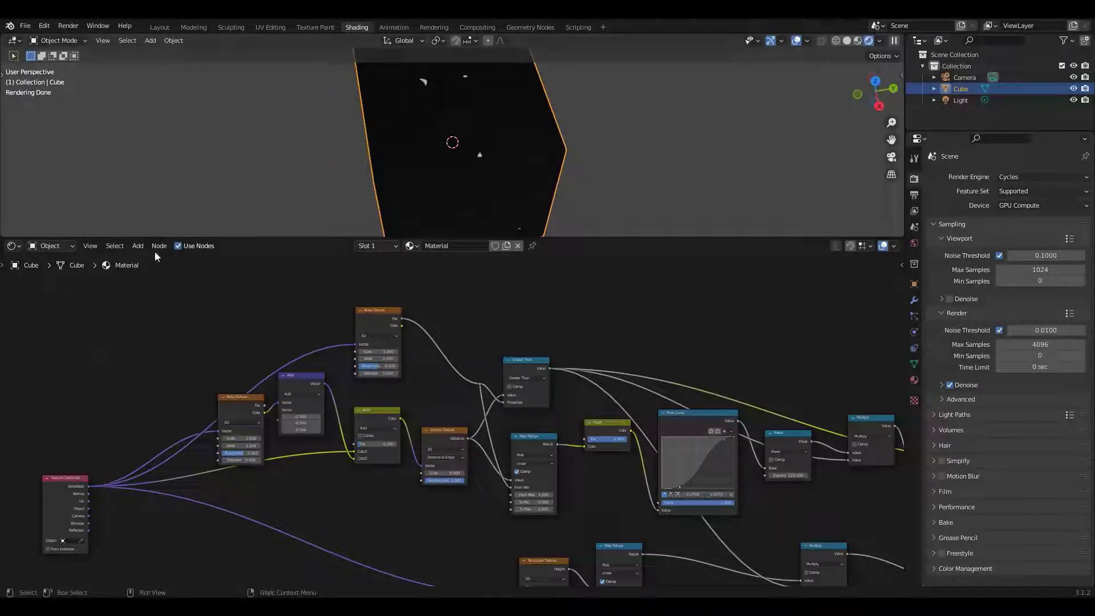
Step: Insert a ColorRamp after the new Noise Texture and move its black stop to near the middle of the ramp
click(138, 246)
mouse_move(166, 344)
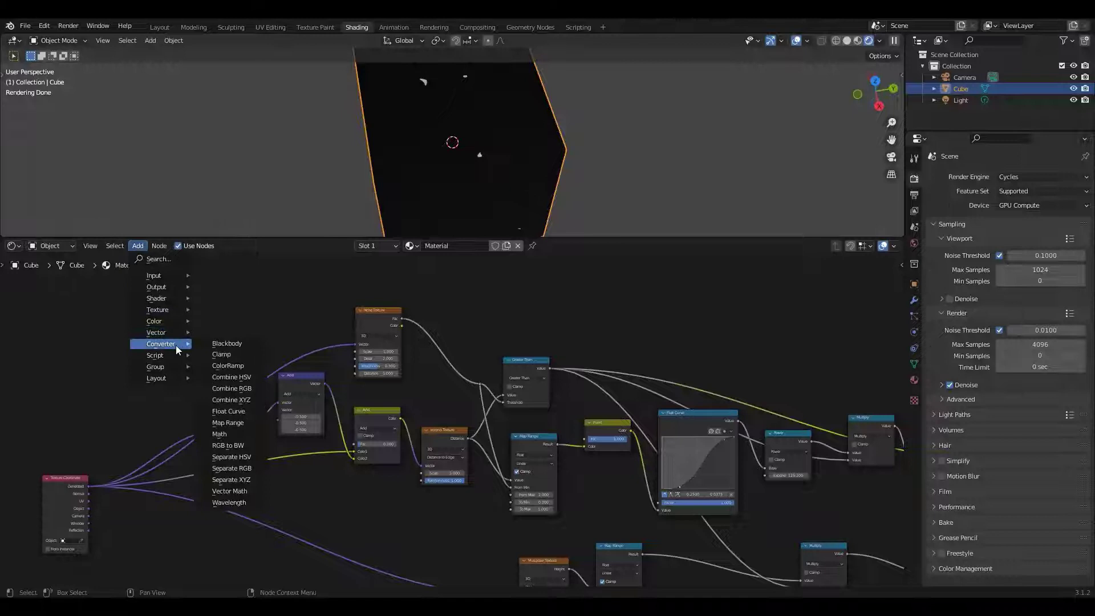
click(241, 366)
click(435, 329)
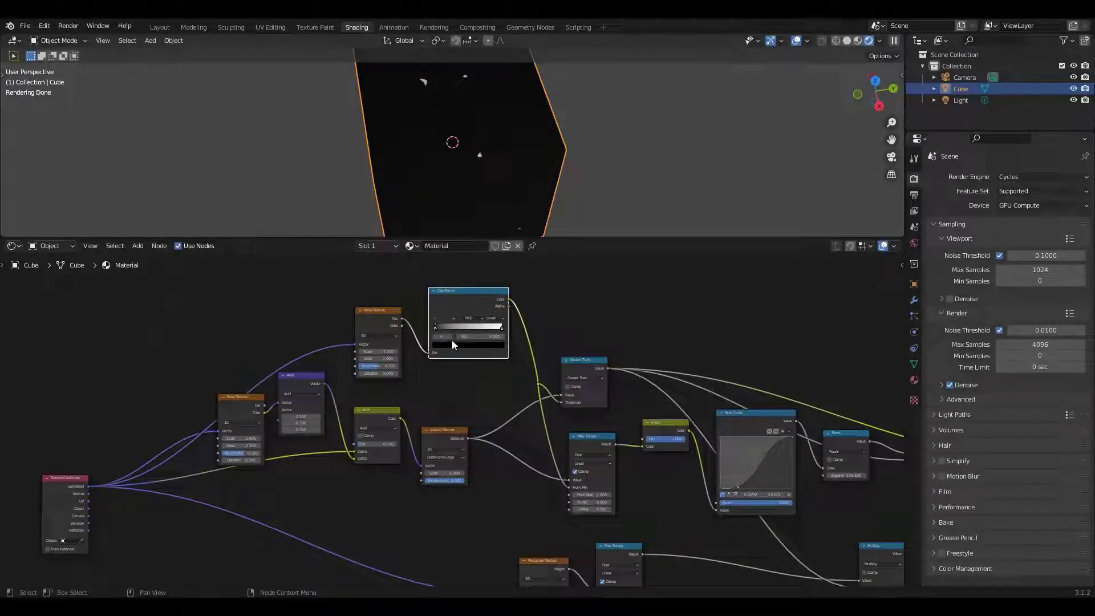
drag(436, 327, 512, 329)
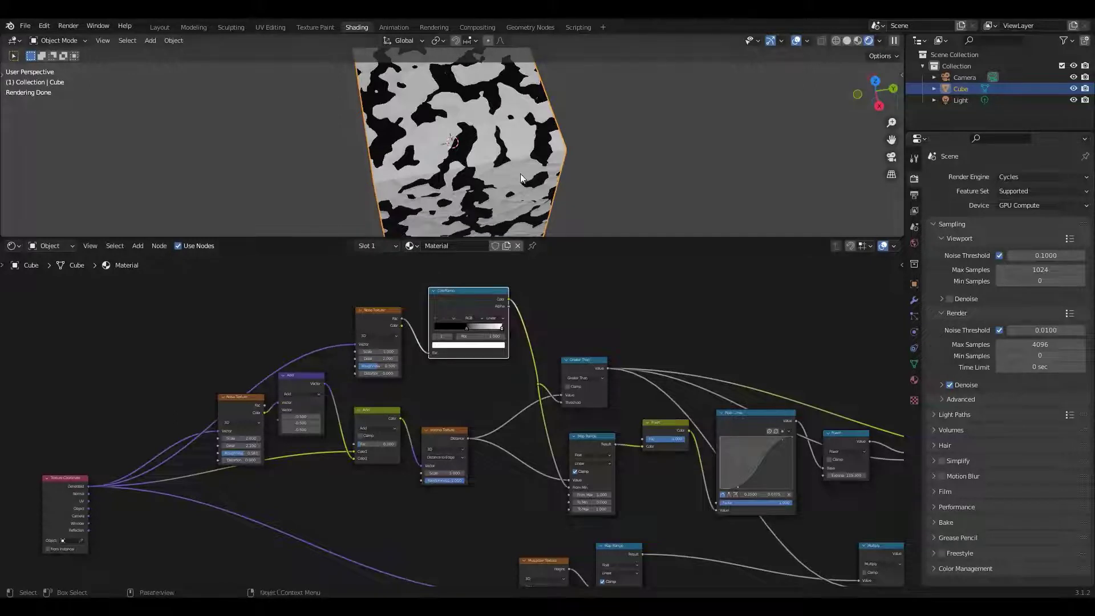
Step: Lower the new Noise Texture's Scale to enlarge the worn patches on the cube
middle_drag(520, 174, 472, 162)
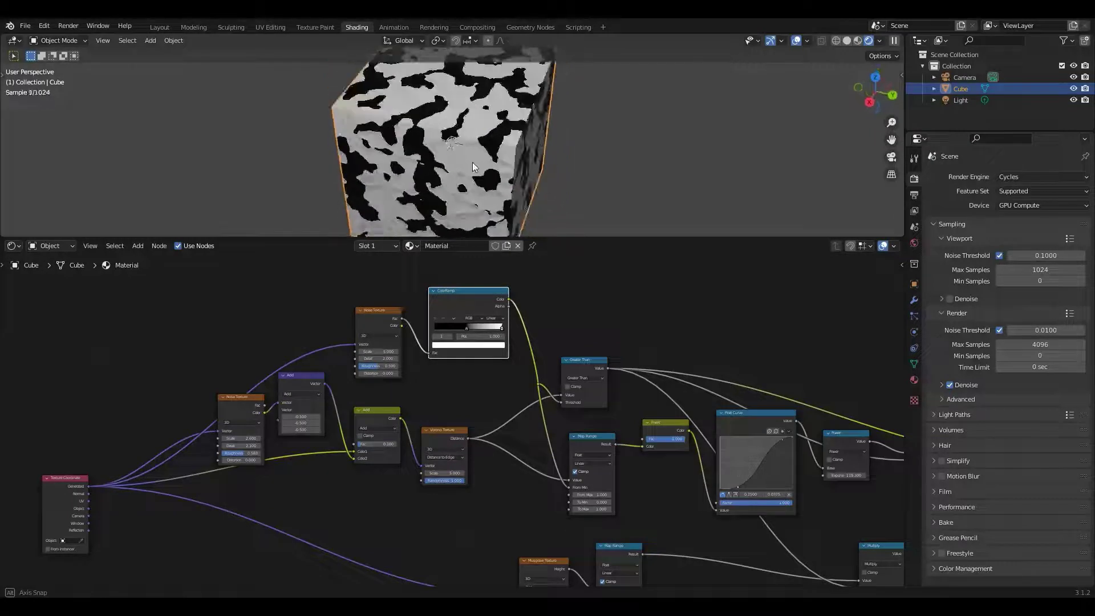
mouse_move(381, 351)
mouse_down()
mouse_move(361, 352)
mouse_move(389, 351)
mouse_up()
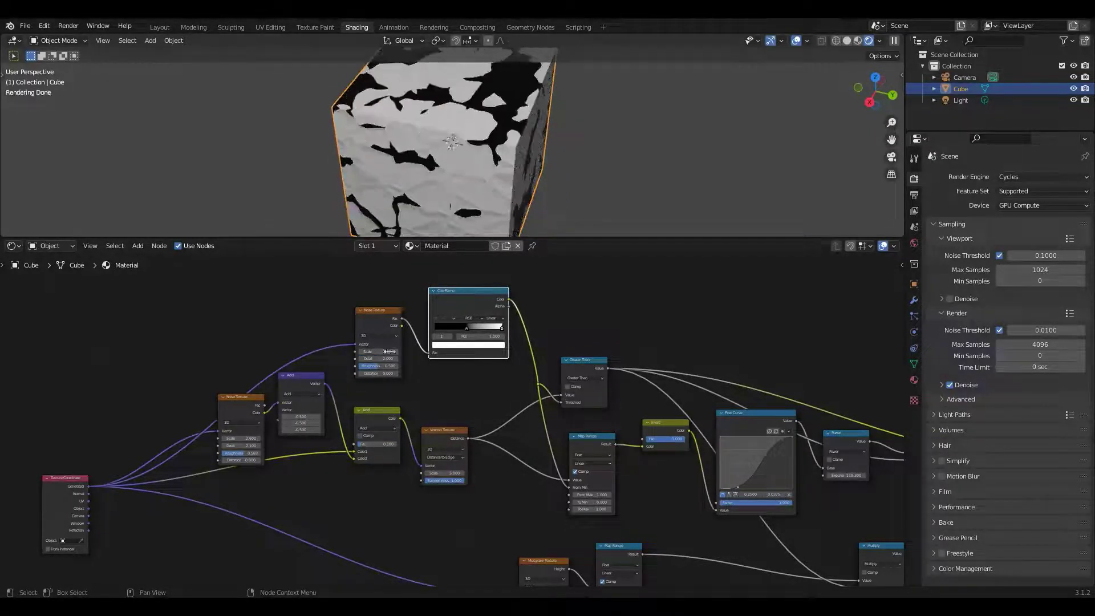
middle_drag(399, 149, 532, 132)
Step: Shift the ColorRamp's black stop slightly and change its interpolation to Ease, checking the cracks around the cube
drag(468, 328, 463, 326)
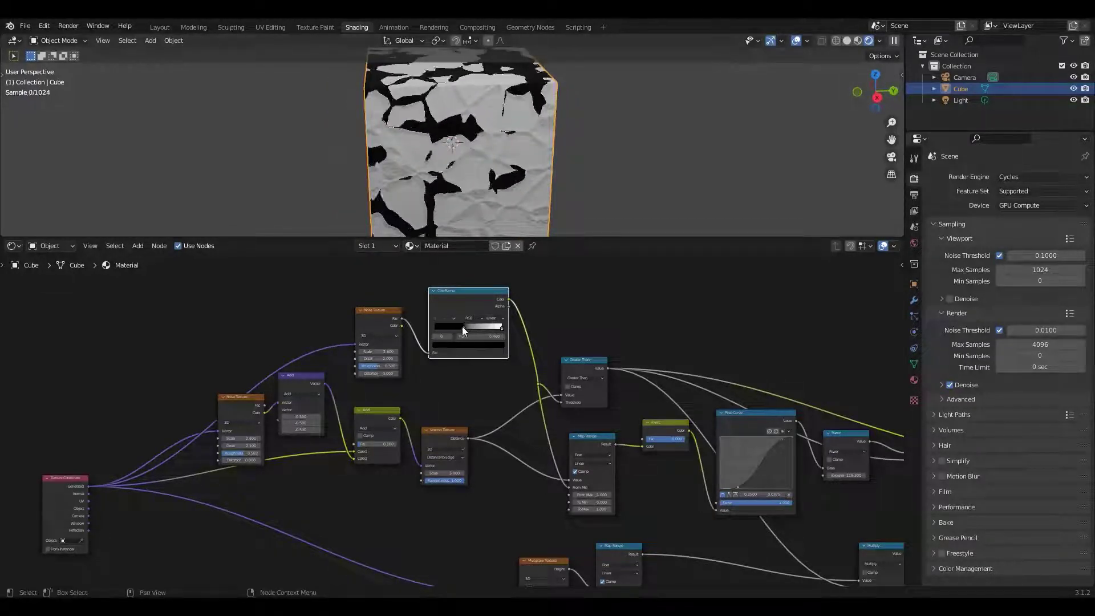
click(492, 319)
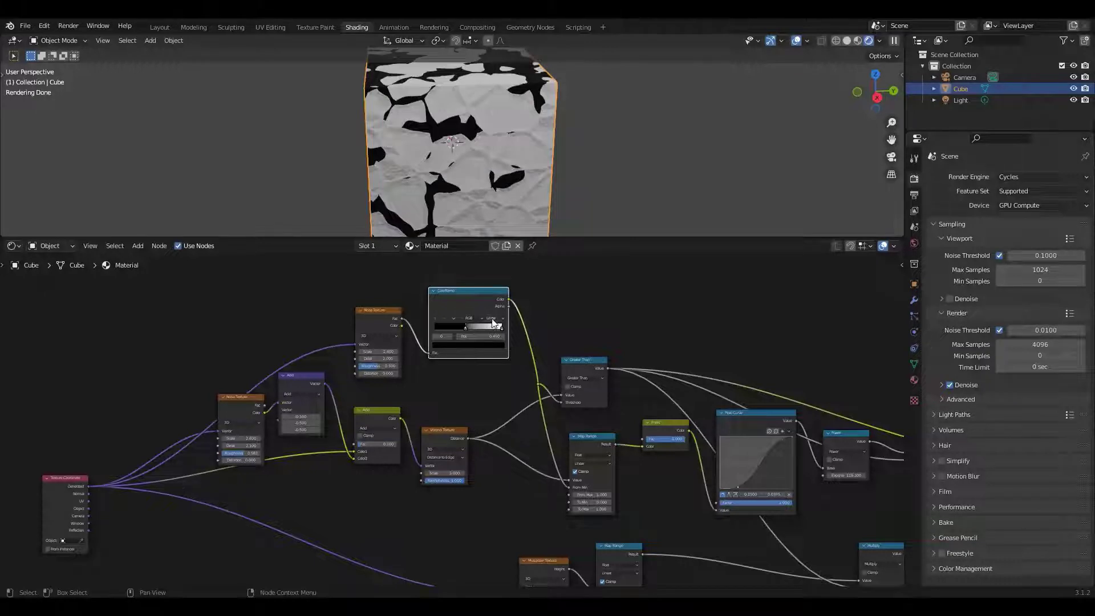
click(502, 331)
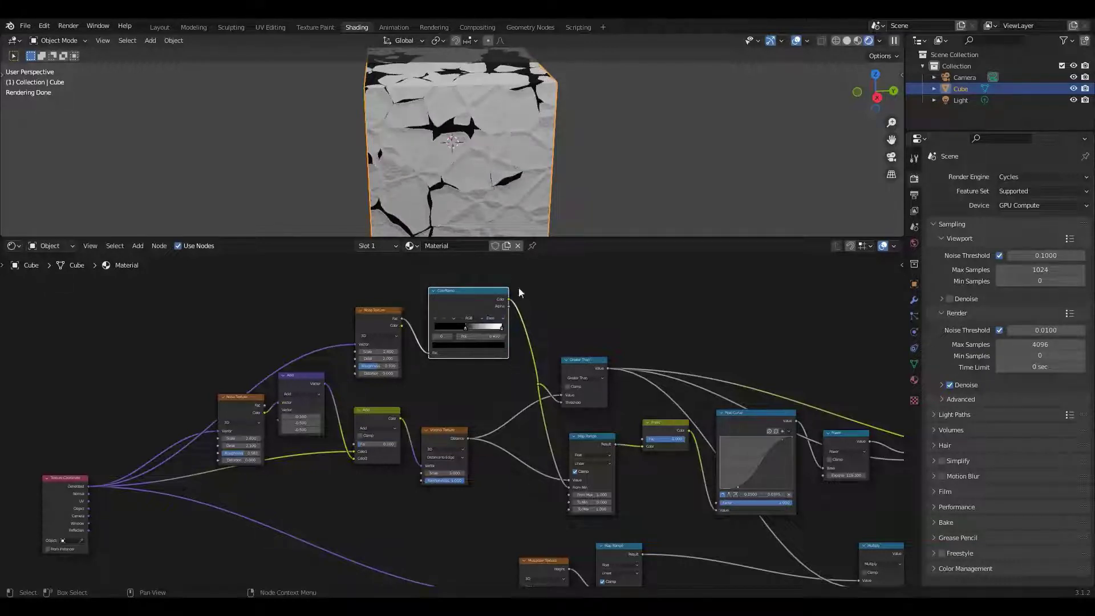
middle_drag(508, 150, 562, 182)
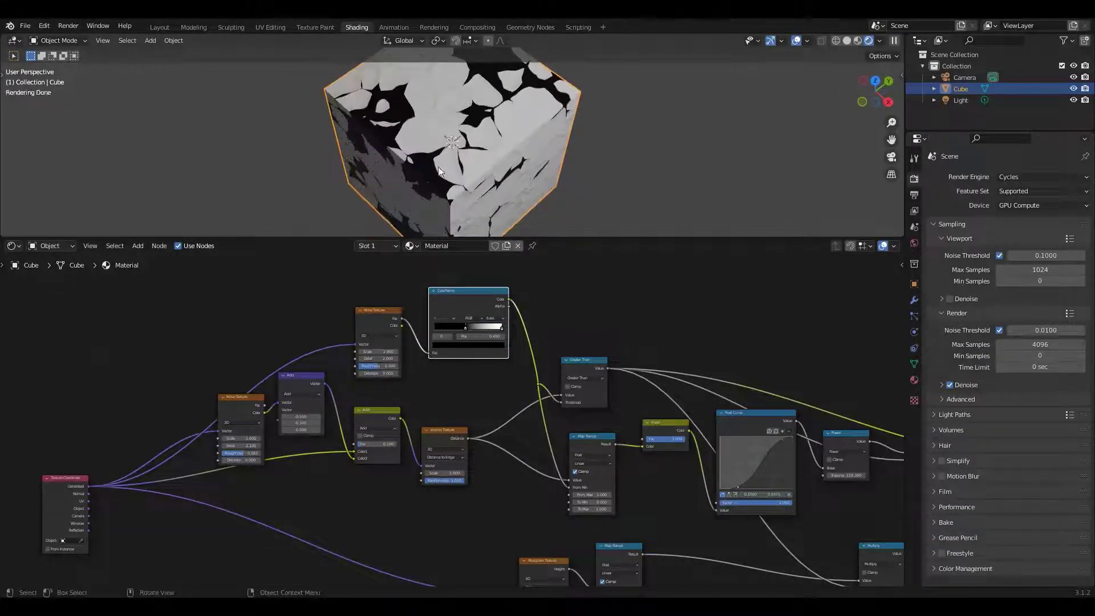
middle_drag(514, 102, 489, 113)
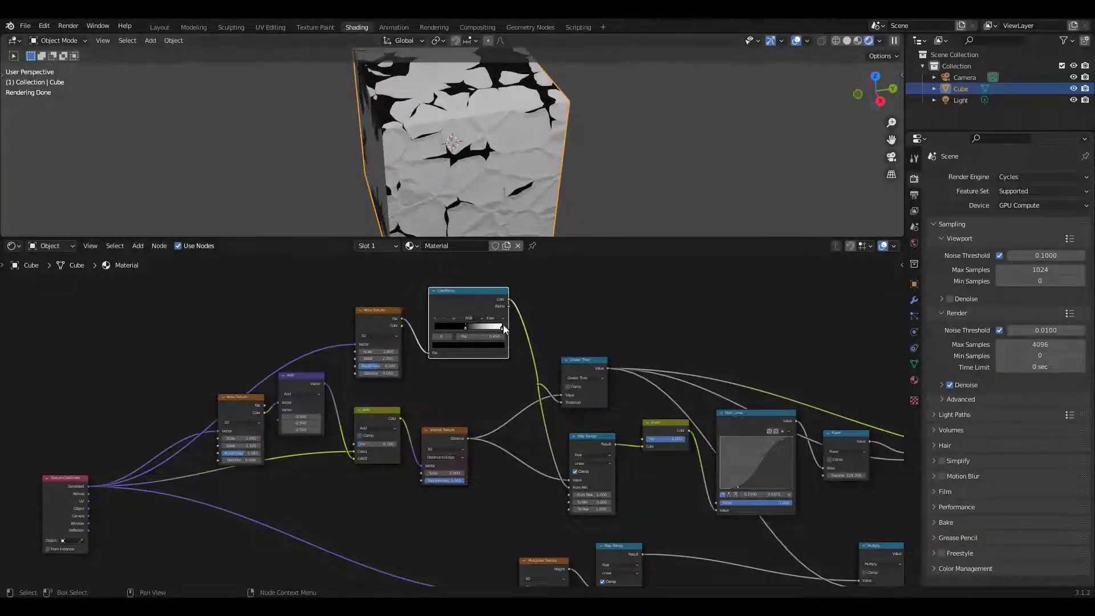
Step: Move the ColorRamp's white stop inward to about three quarters of the ramp and inspect the cube's faces
mouse_move(503, 328)
mouse_down()
mouse_move(477, 327)
mouse_move(487, 329)
mouse_up()
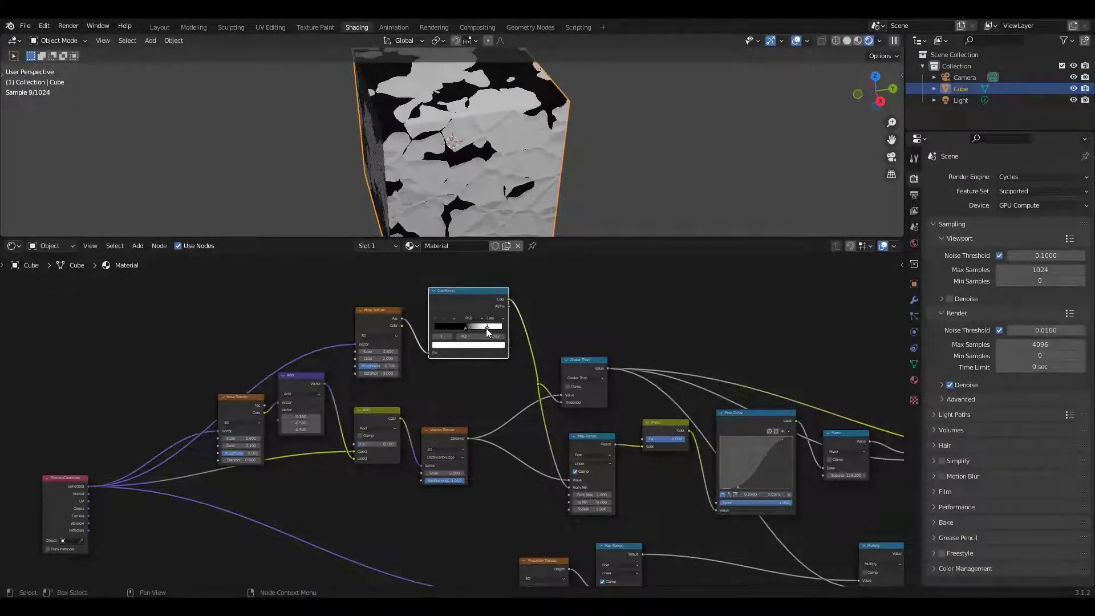
middle_drag(499, 150, 519, 119)
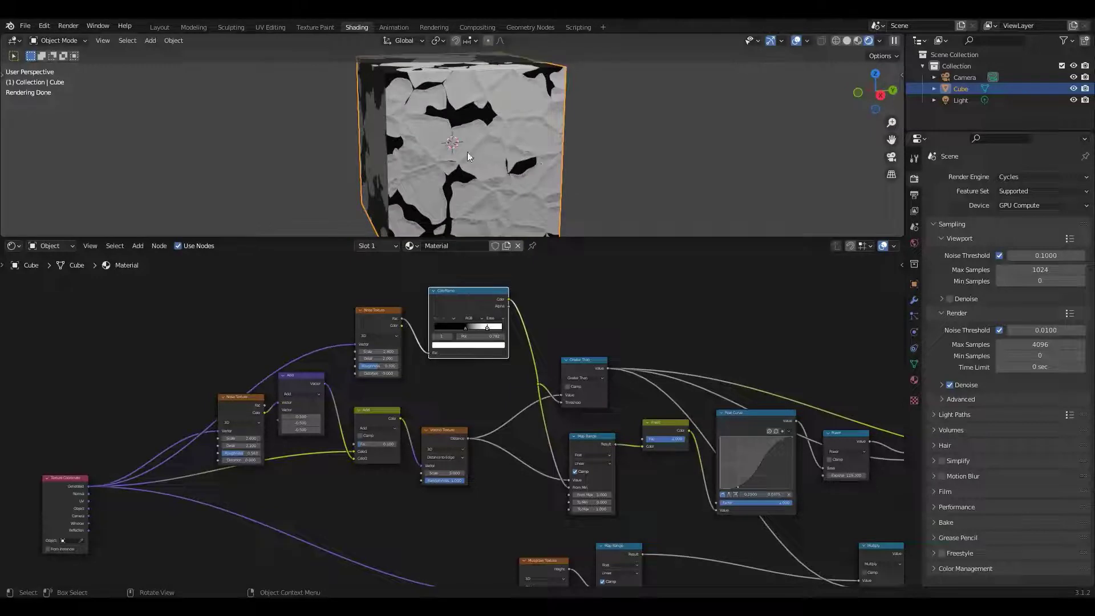
middle_drag(557, 145, 493, 146)
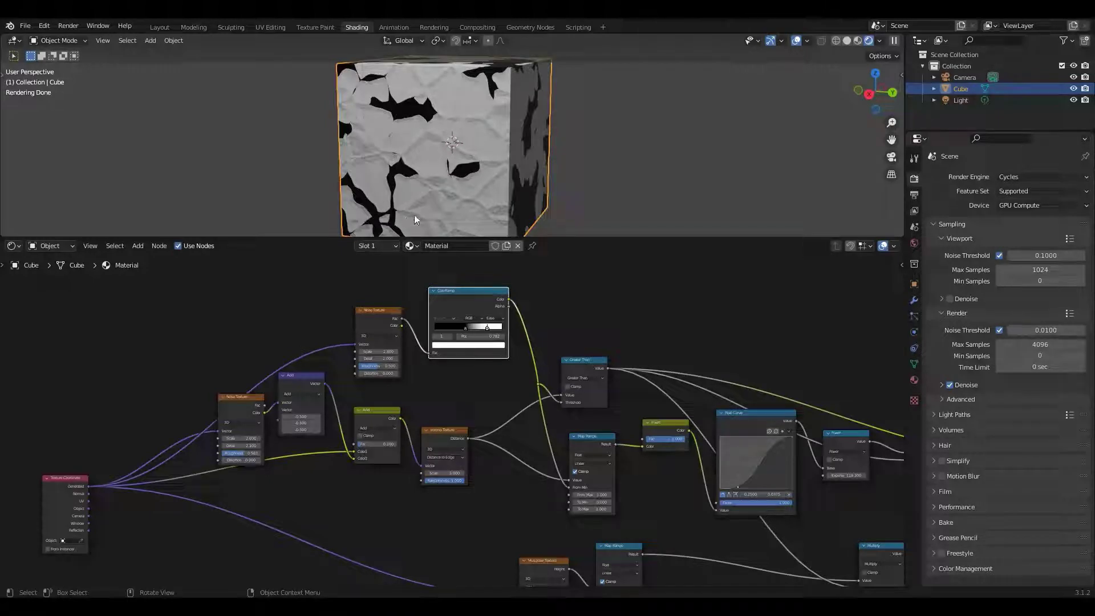
middle_drag(466, 150, 466, 184)
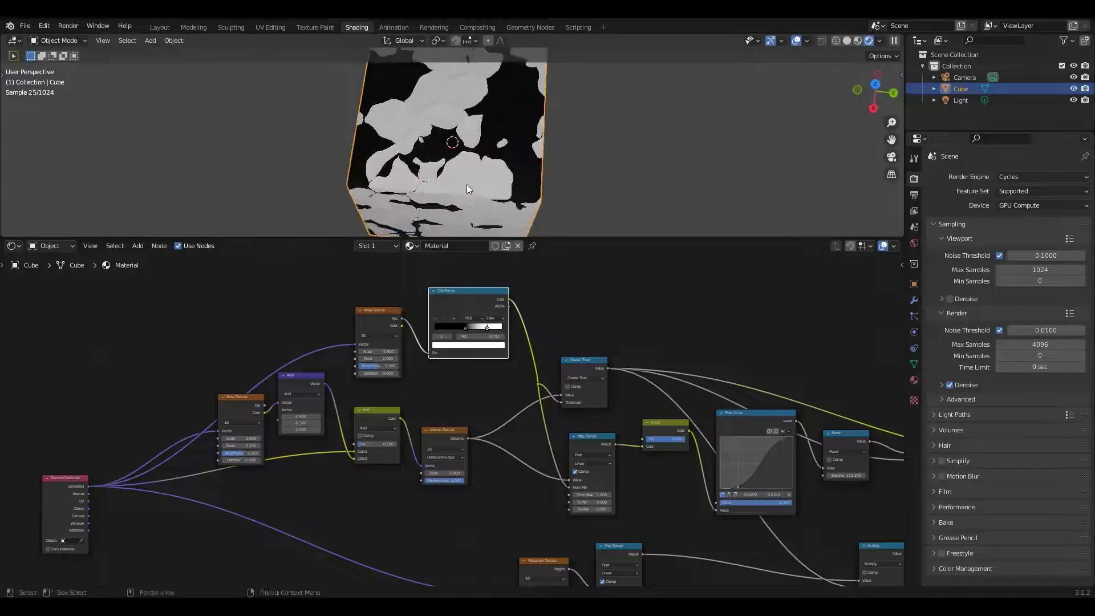
Step: Reposition the new Noise Texture level with the ColorRamp and nudge the ramp's white stop slightly inward
drag(364, 317, 351, 292)
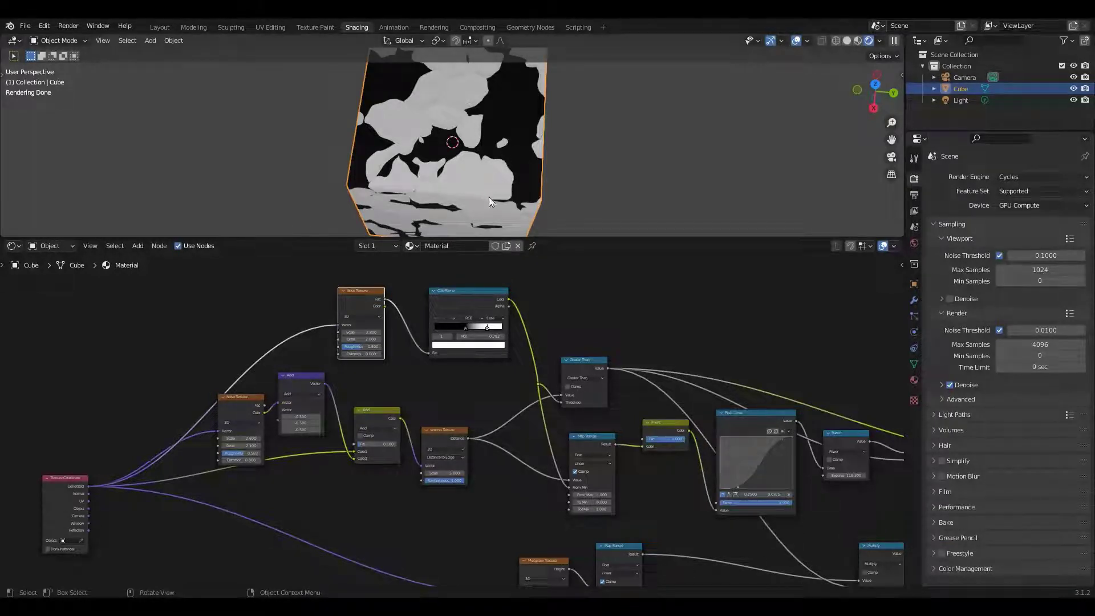
middle_drag(488, 197, 478, 167)
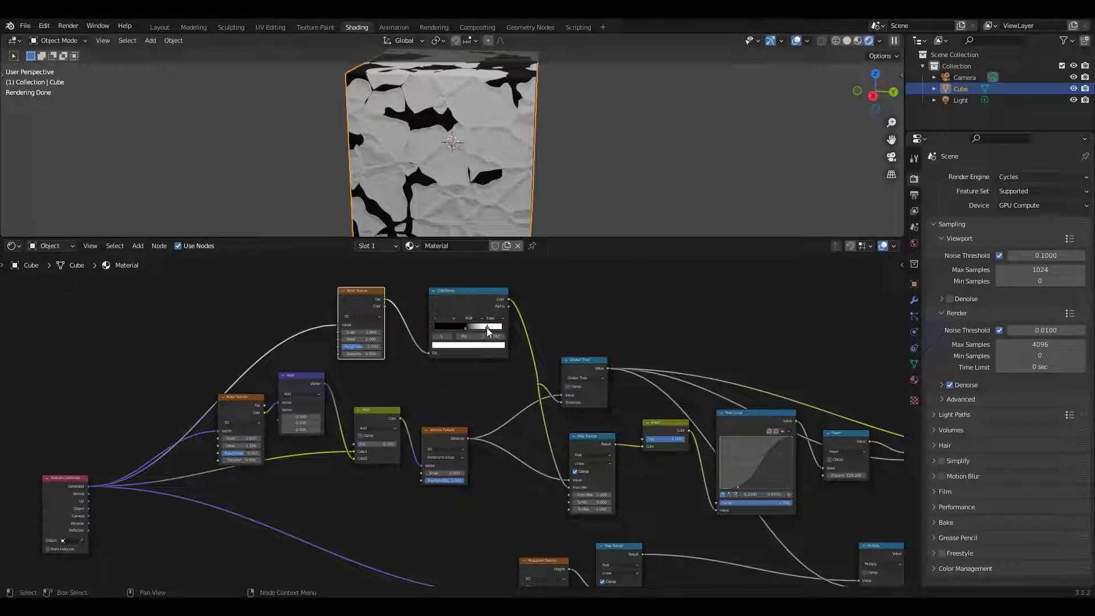
drag(487, 328, 485, 327)
middle_drag(438, 166, 516, 92)
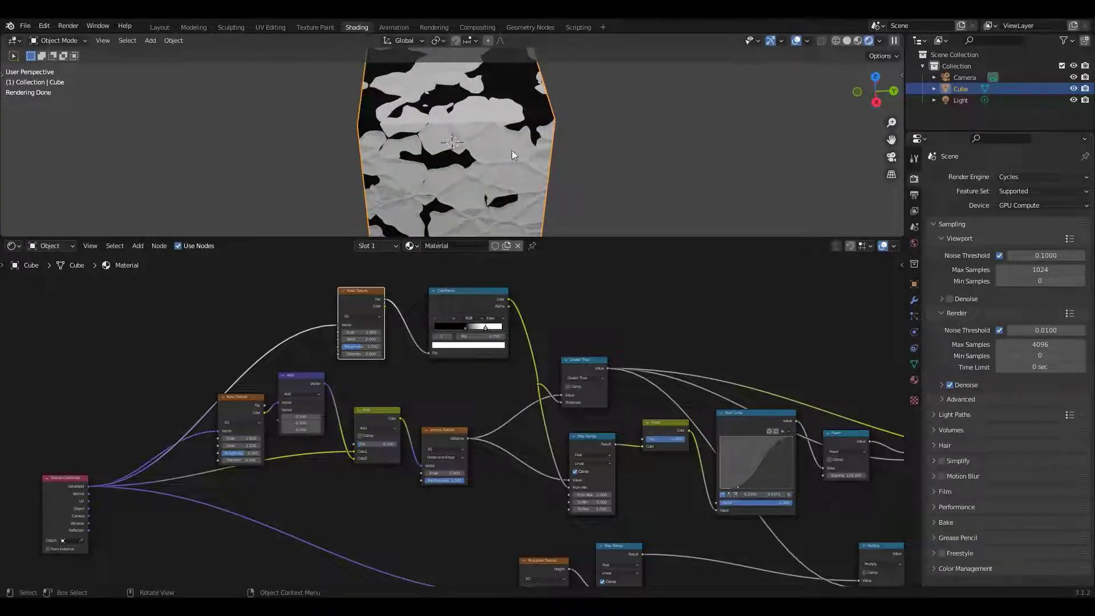
Step: Insert a Math node set to Multiply between the crack Multiply node and the Bump node
middle_drag(512, 150, 468, 156)
scroll(433, 417, down, 2)
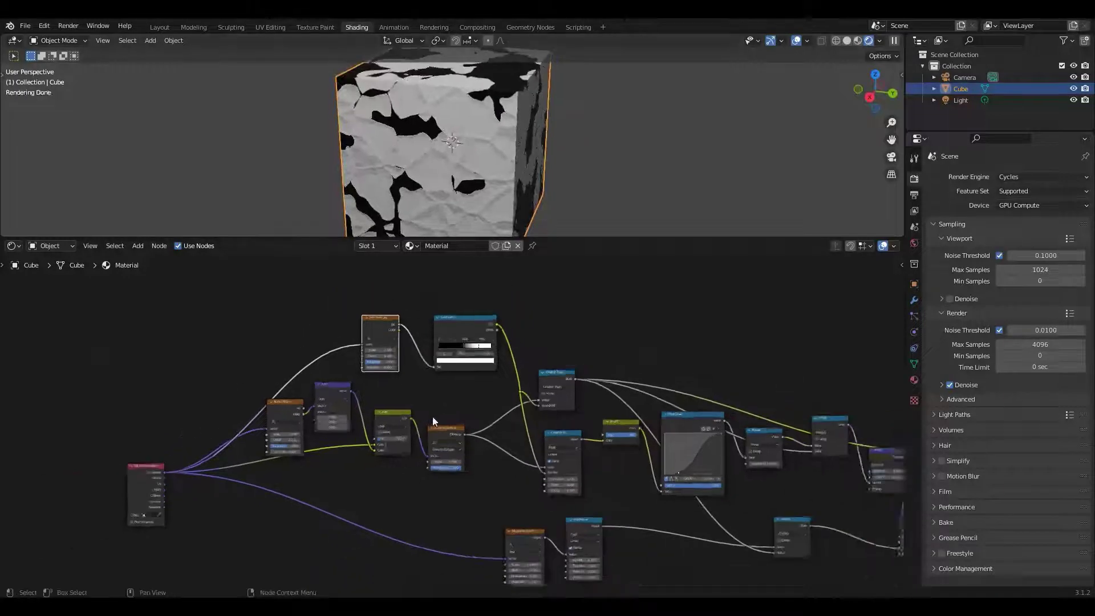
middle_drag(432, 416, 405, 314)
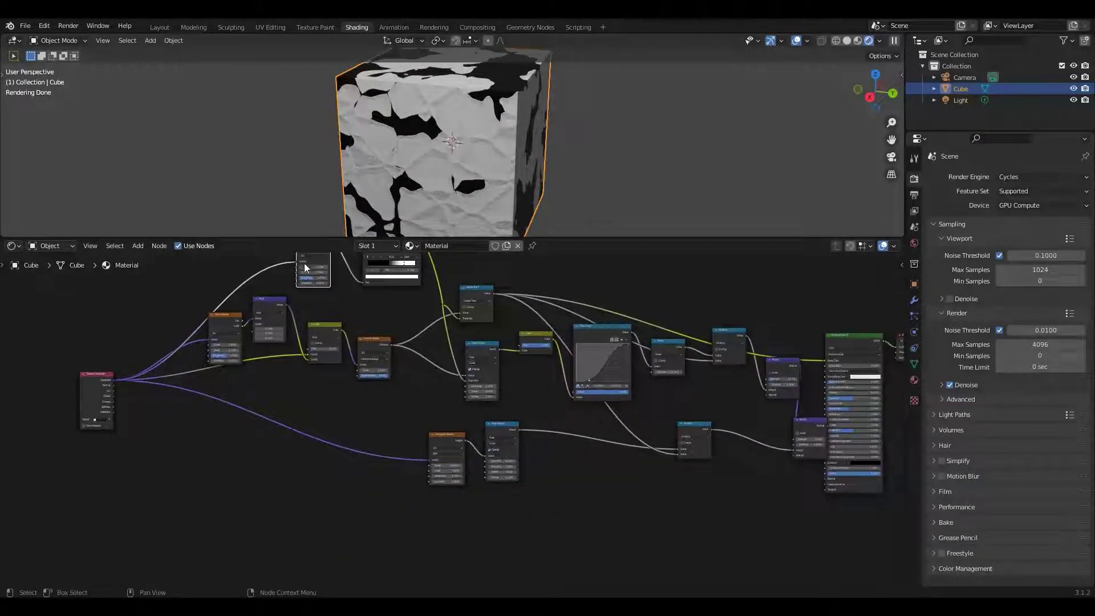
click(137, 246)
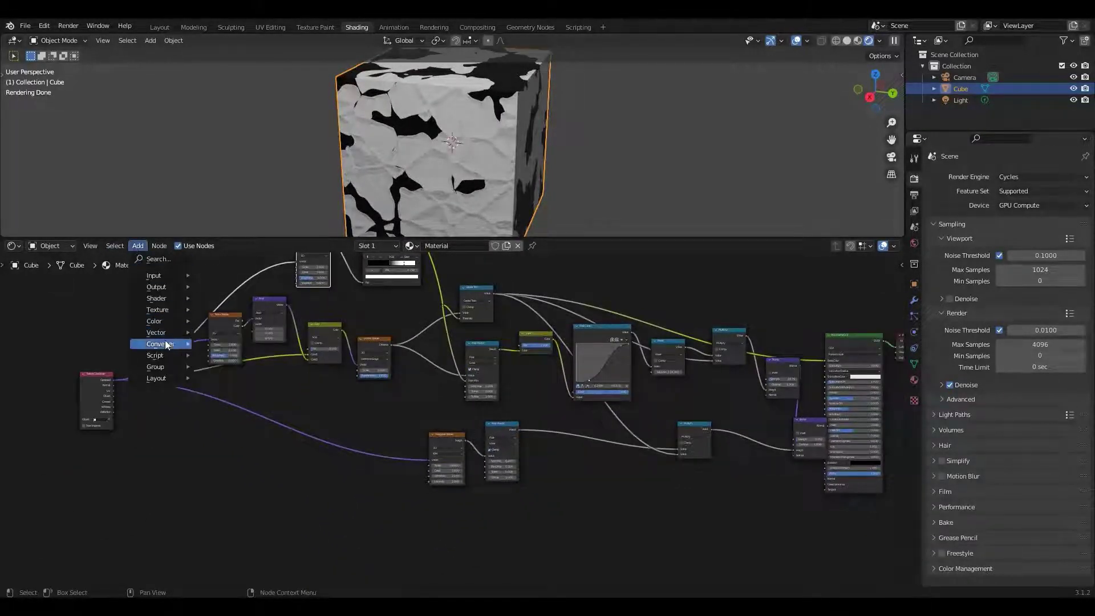
mouse_move(166, 341)
click(232, 425)
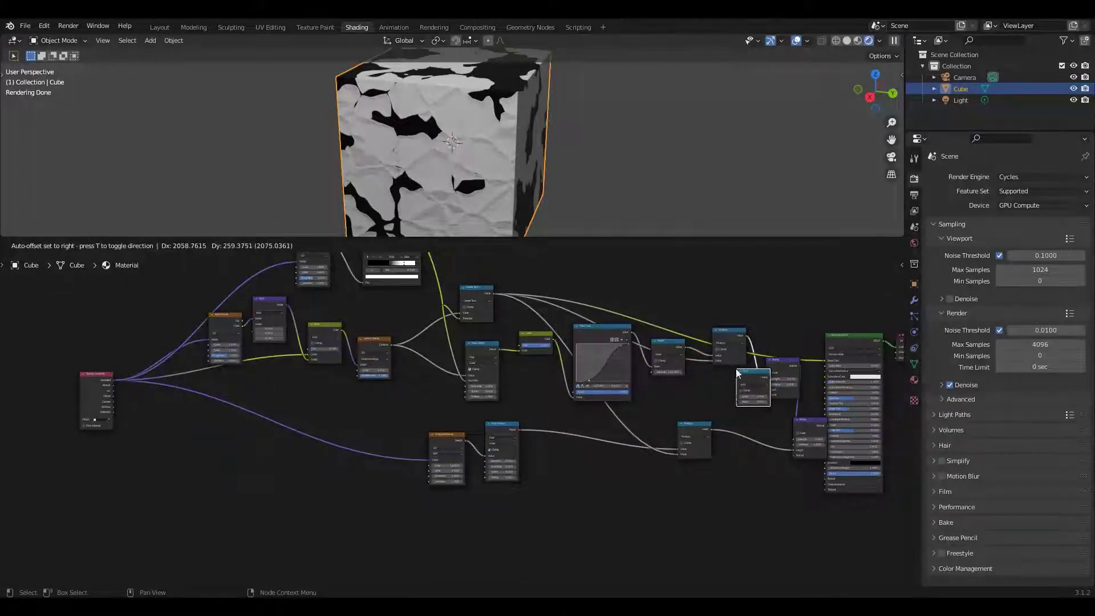
click(767, 370)
click(785, 385)
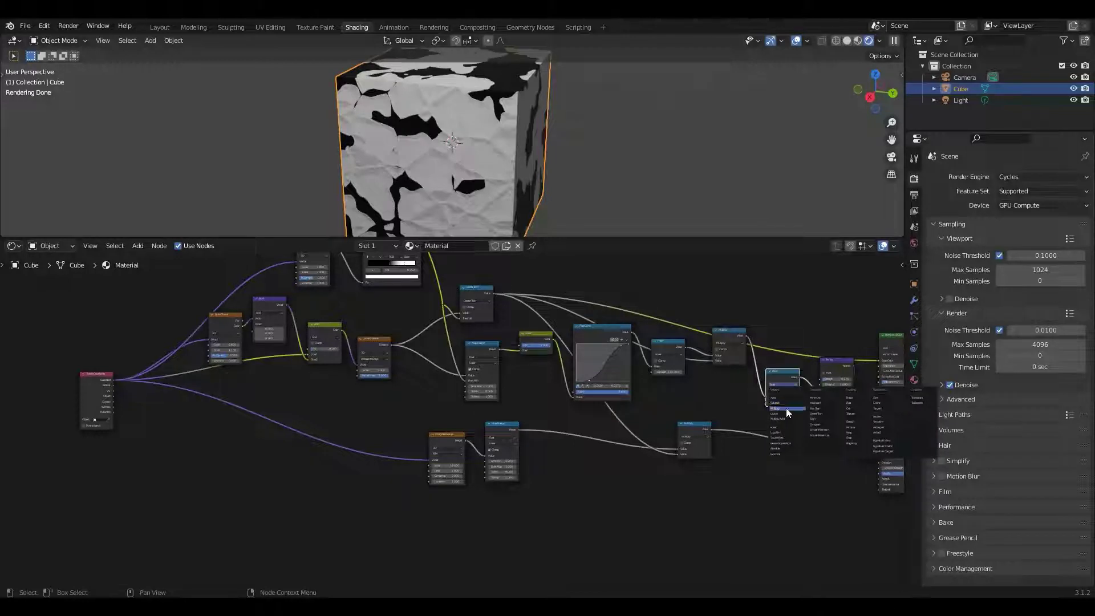
click(788, 409)
Step: Connect the upper Noise Texture's Fac output to the second value of the new Multiply node and inspect the cube
shift+scroll(350, 276, up, 2)
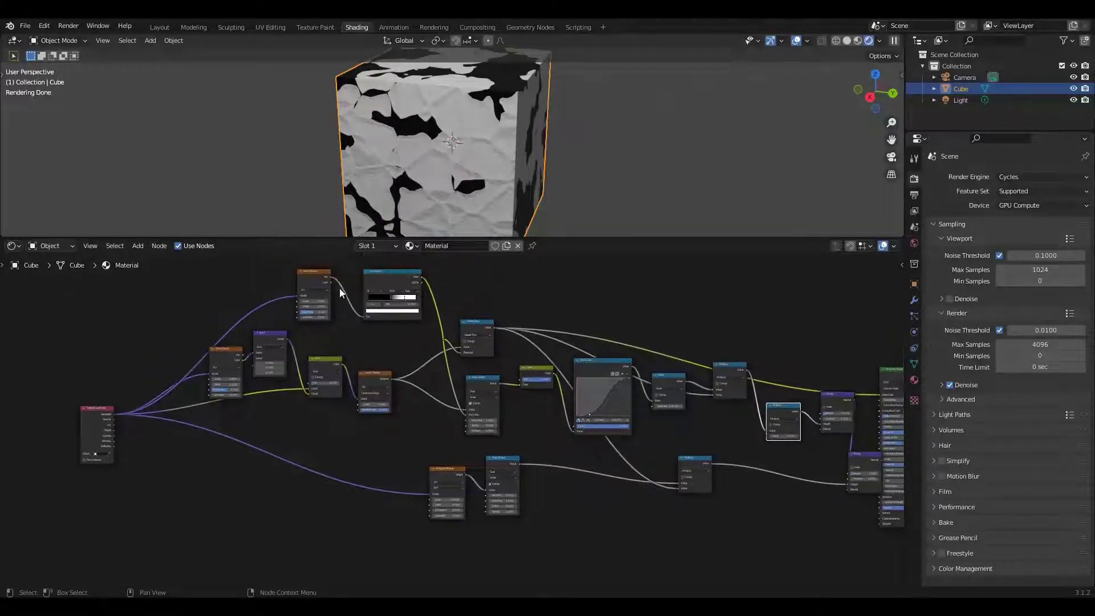
drag(330, 278, 769, 435)
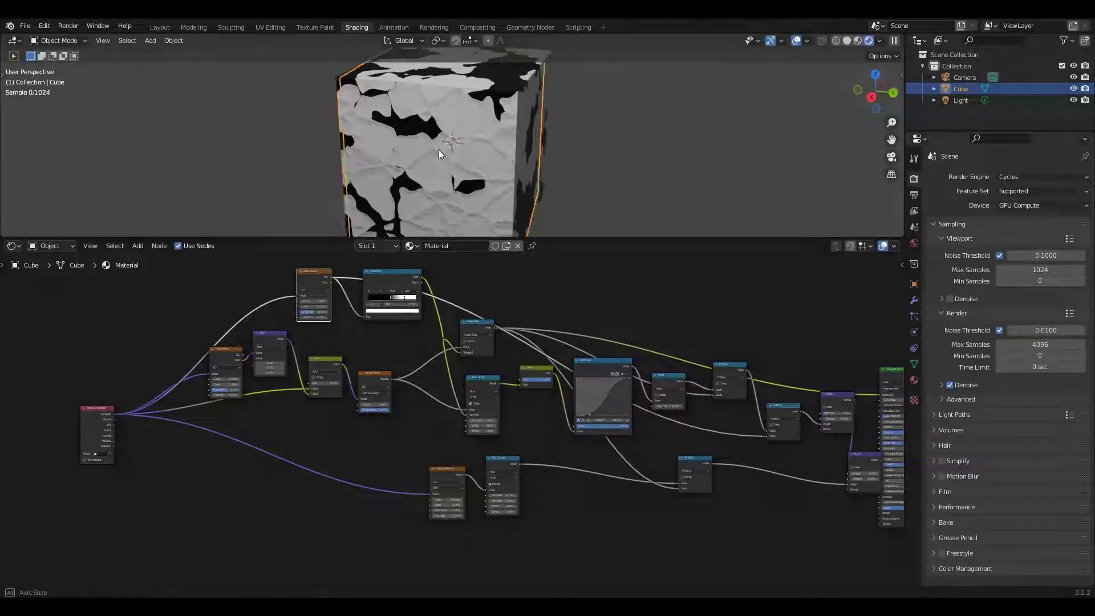
middle_drag(439, 150, 419, 172)
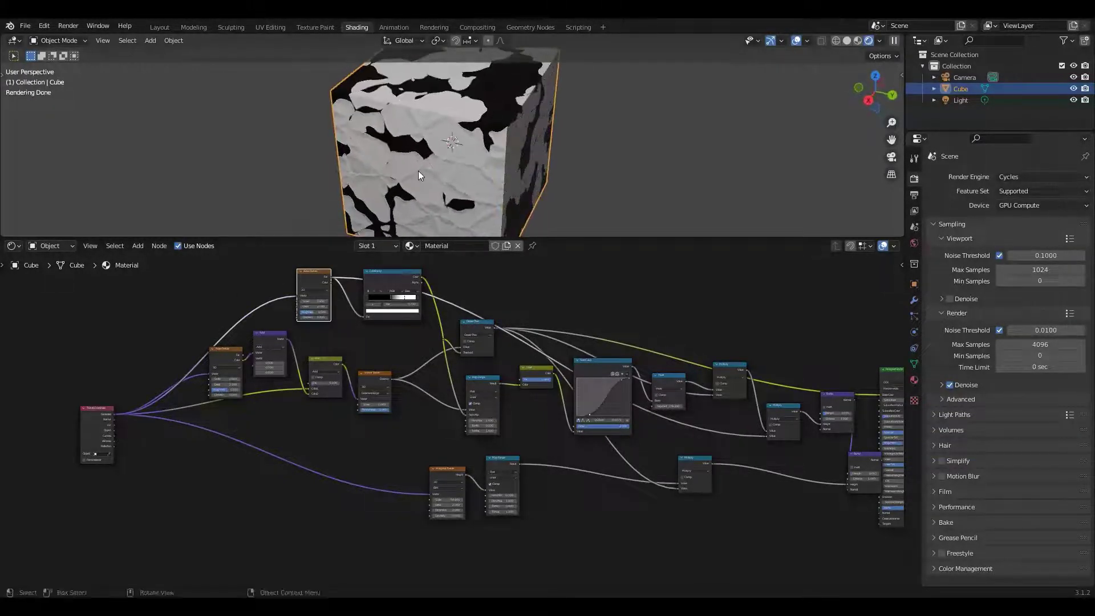
Step: Insert a ColorRamp on the link between the upper Noise Texture's Fac and the new Multiply node
click(134, 247)
mouse_move(172, 344)
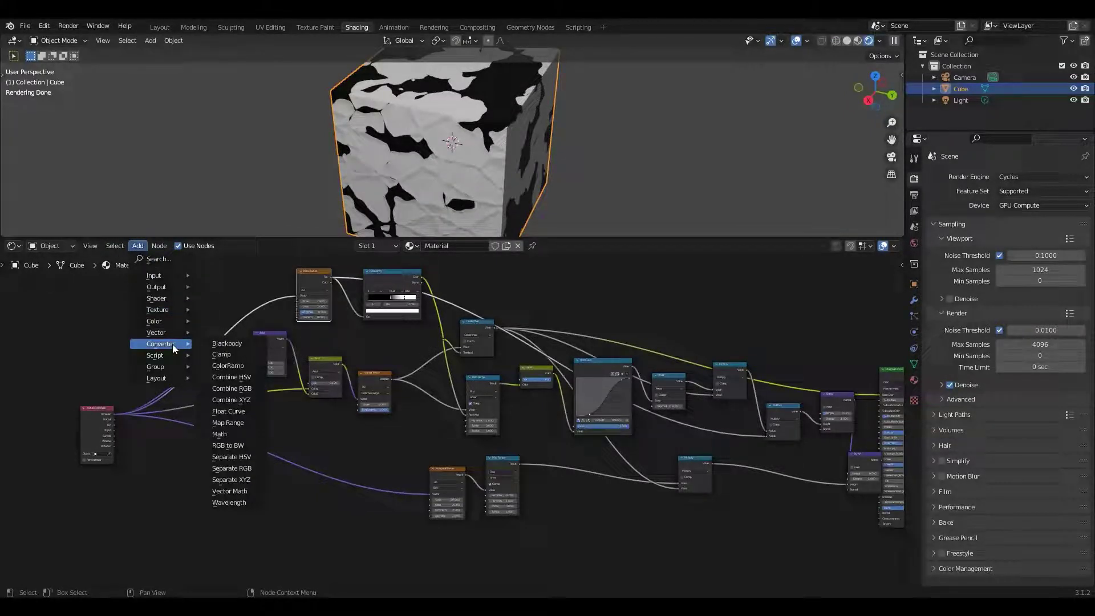
click(228, 366)
click(693, 404)
scroll(799, 461, up, 3)
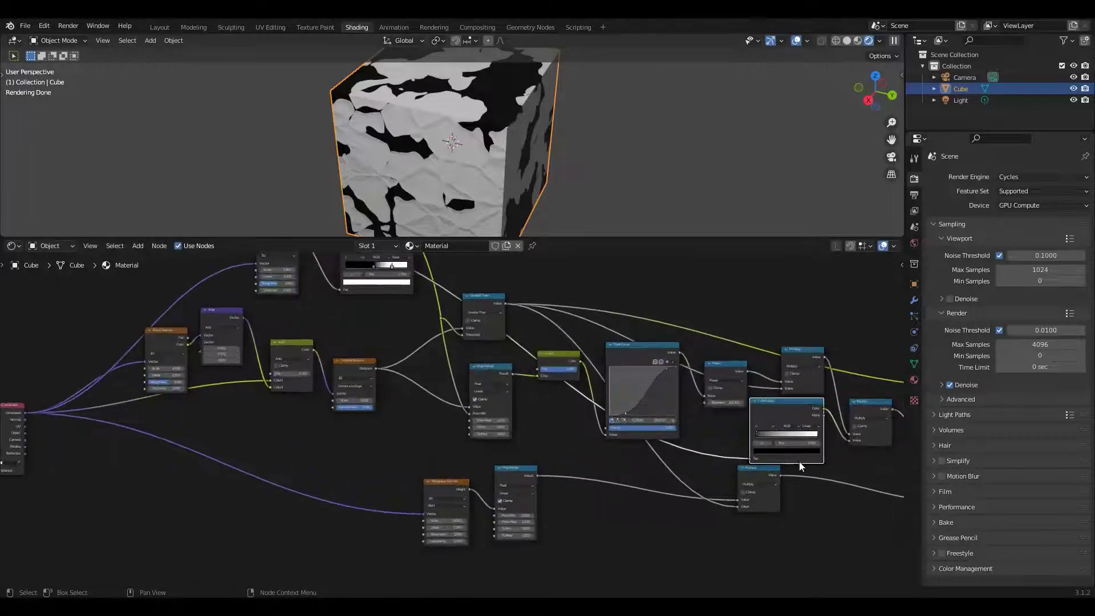
Step: Tighten the new ColorRamp by moving its black stop to about 0.423 and its white stop close beside it
middle_drag(800, 461, 614, 412)
drag(623, 426, 651, 430)
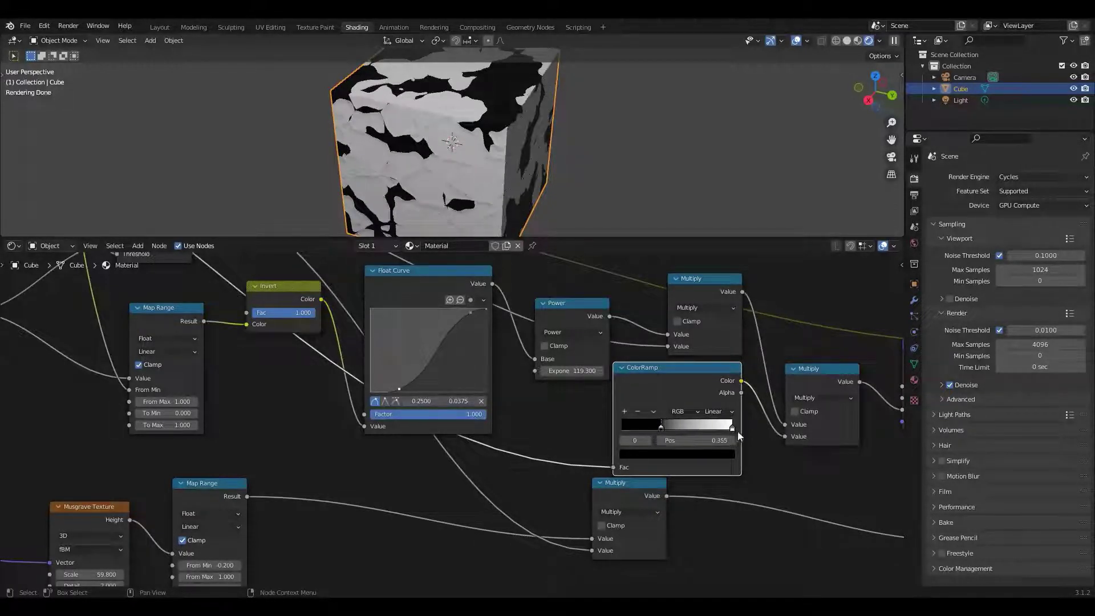
drag(734, 426, 669, 426)
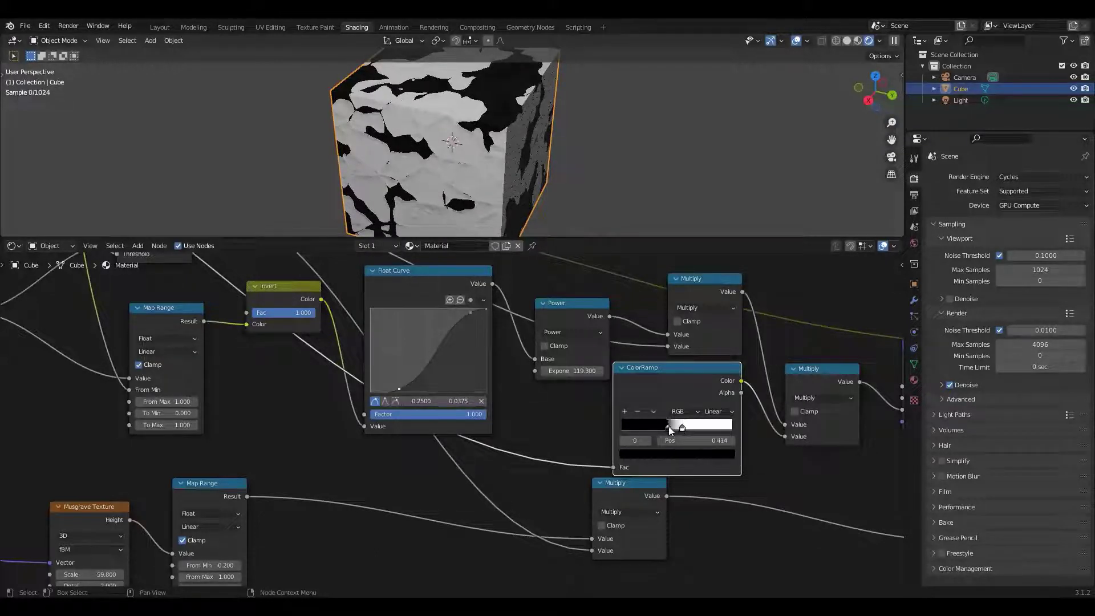
mouse_move(470, 161)
middle_down()
mouse_move(446, 135)
mouse_move(472, 120)
mouse_move(485, 149)
middle_up()
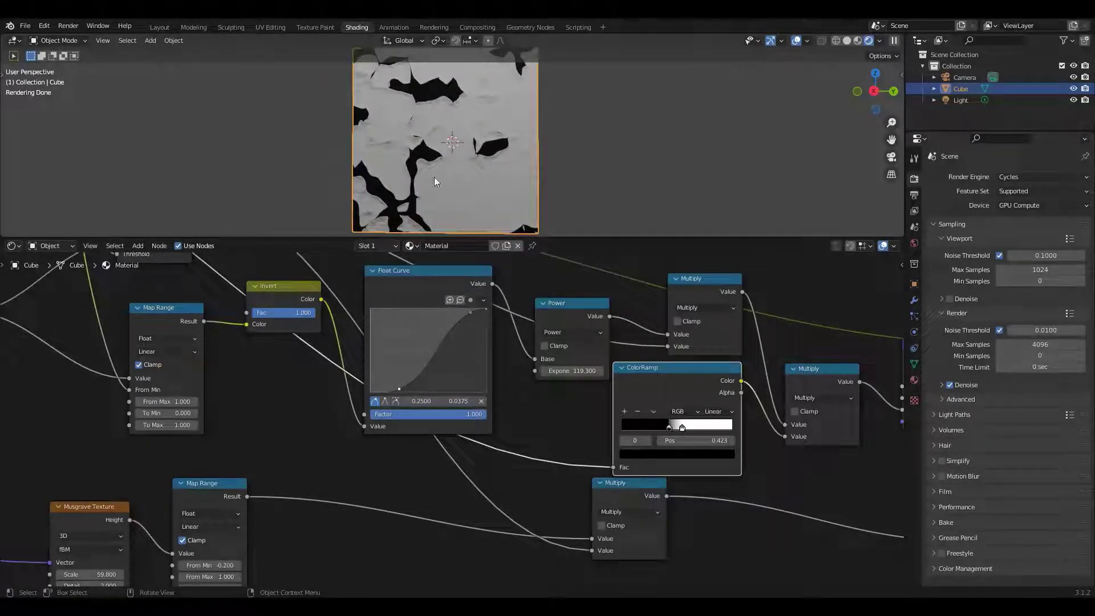
Step: Change the new ColorRamp's interpolation to Ease and shift its black stop back to about 0.364
click(716, 411)
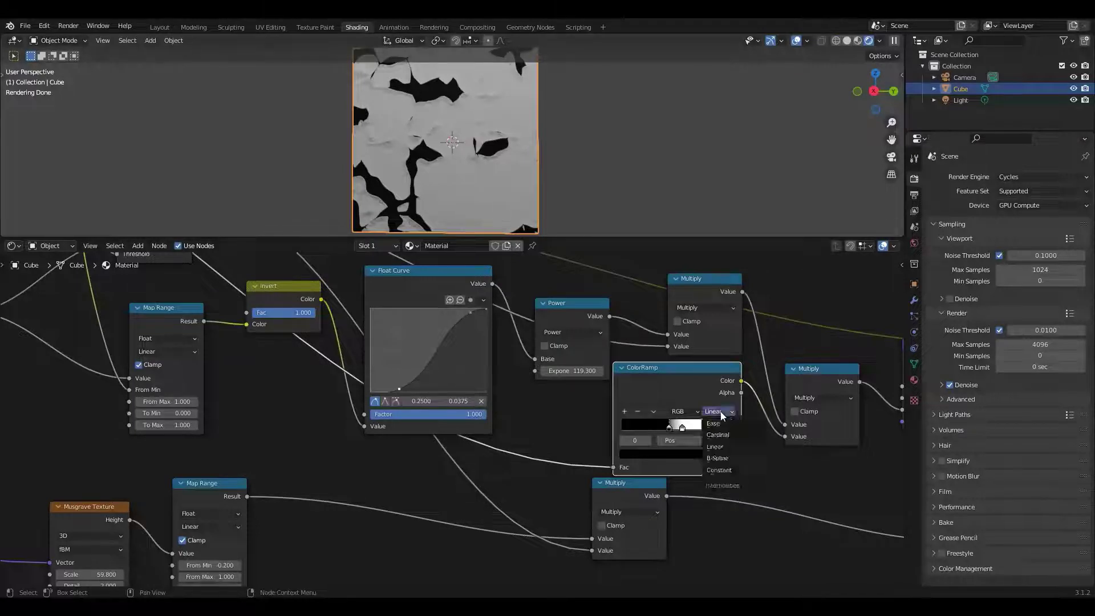
click(723, 427)
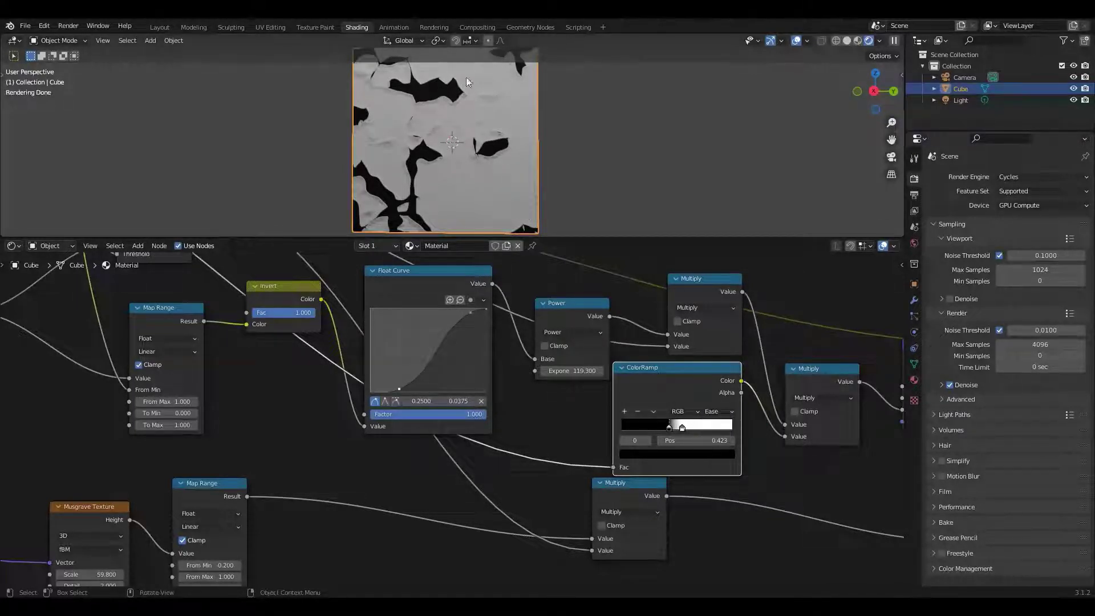
drag(668, 427, 665, 429)
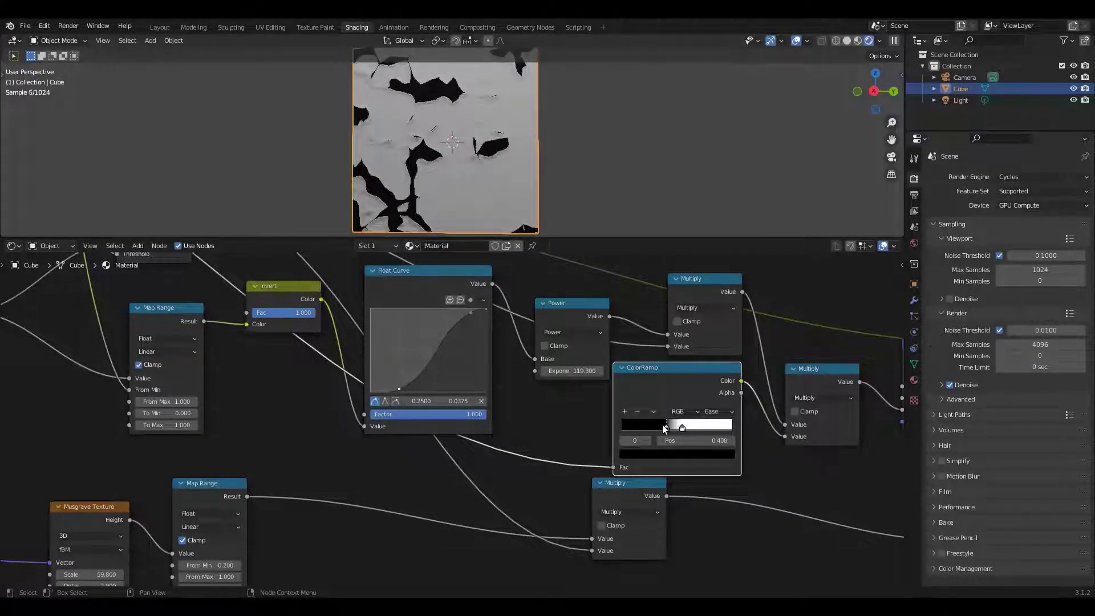
middle_drag(515, 184, 456, 171)
Step: Try a Scale of about 4.3 on the Noise Texture that distorts the Voronoi, and undo it
scroll(299, 415, down, 1)
scroll(299, 421, left, 15)
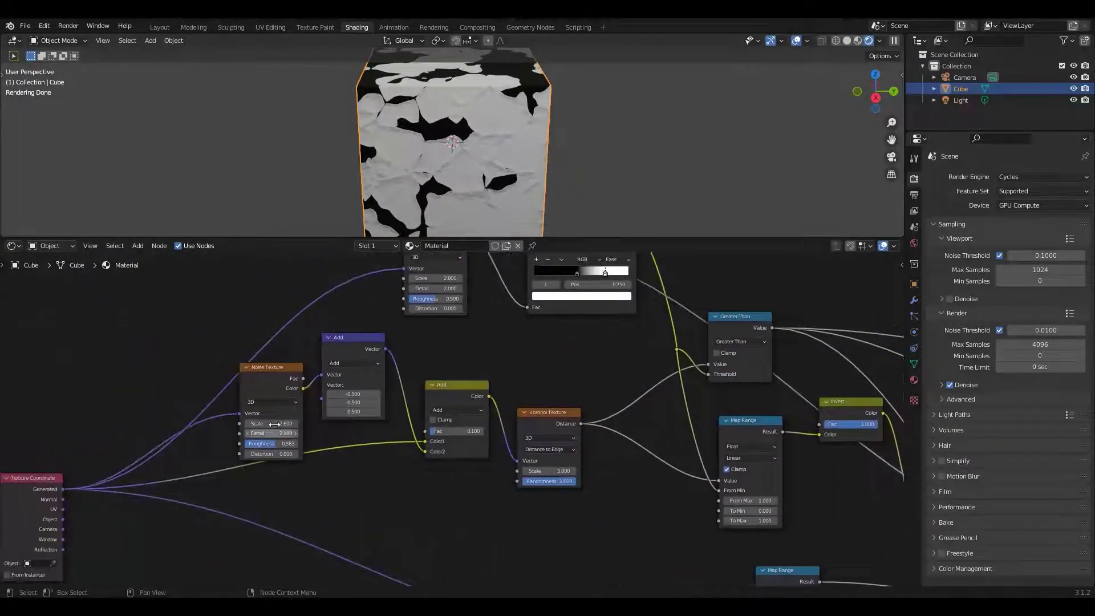
drag(269, 424, 292, 423)
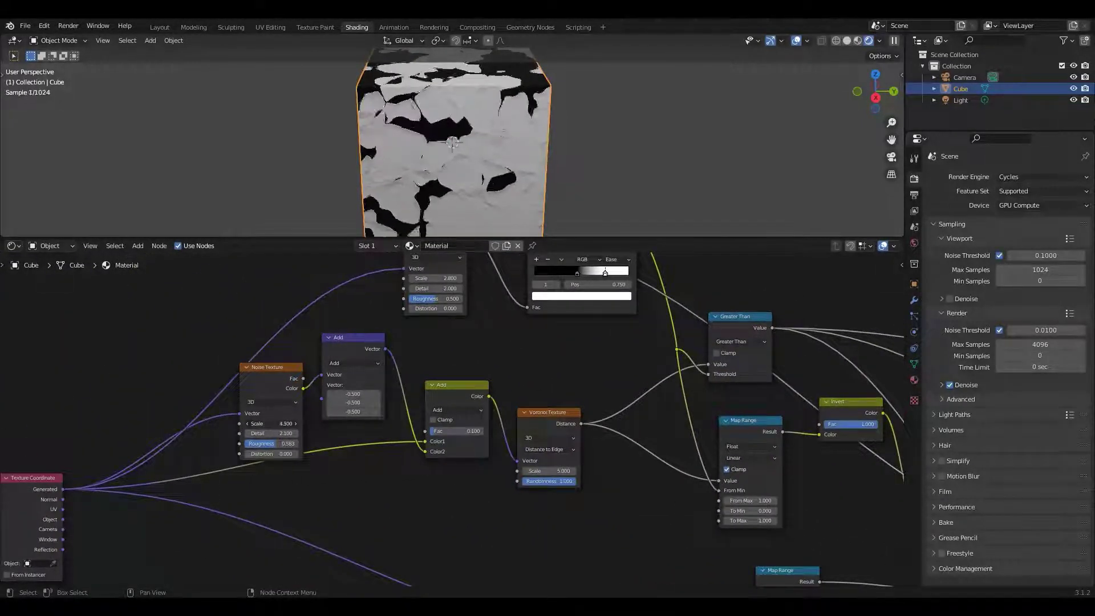
key(ctrl+z)
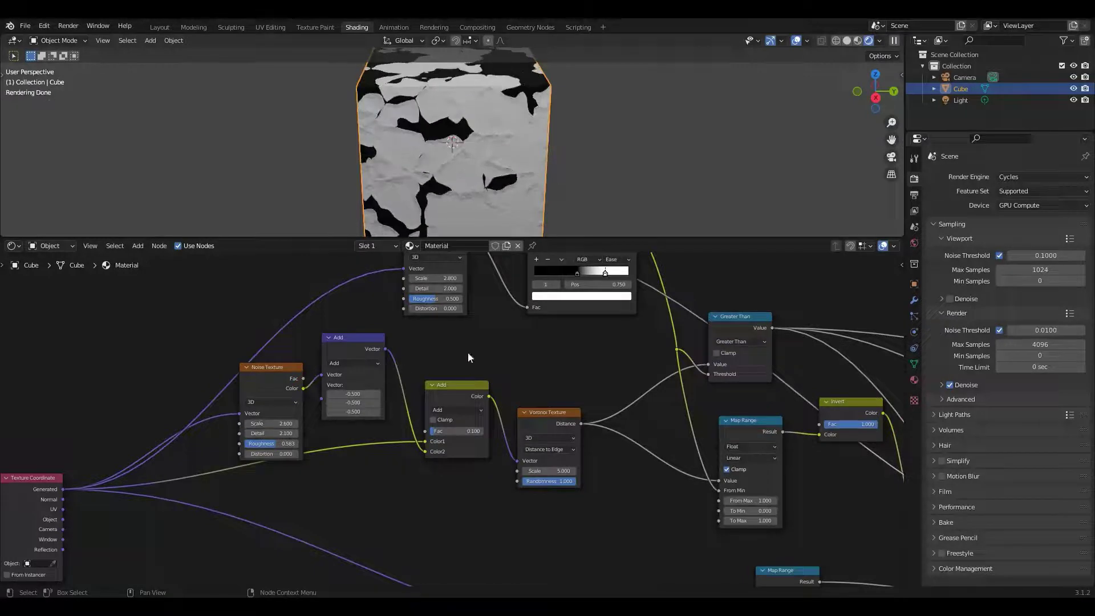
Step: Set the Voronoi Texture's Scale to about 6 and check the crack pattern around the cube
middle_drag(352, 443, 270, 434)
drag(463, 462, 515, 462)
middle_drag(462, 159, 491, 193)
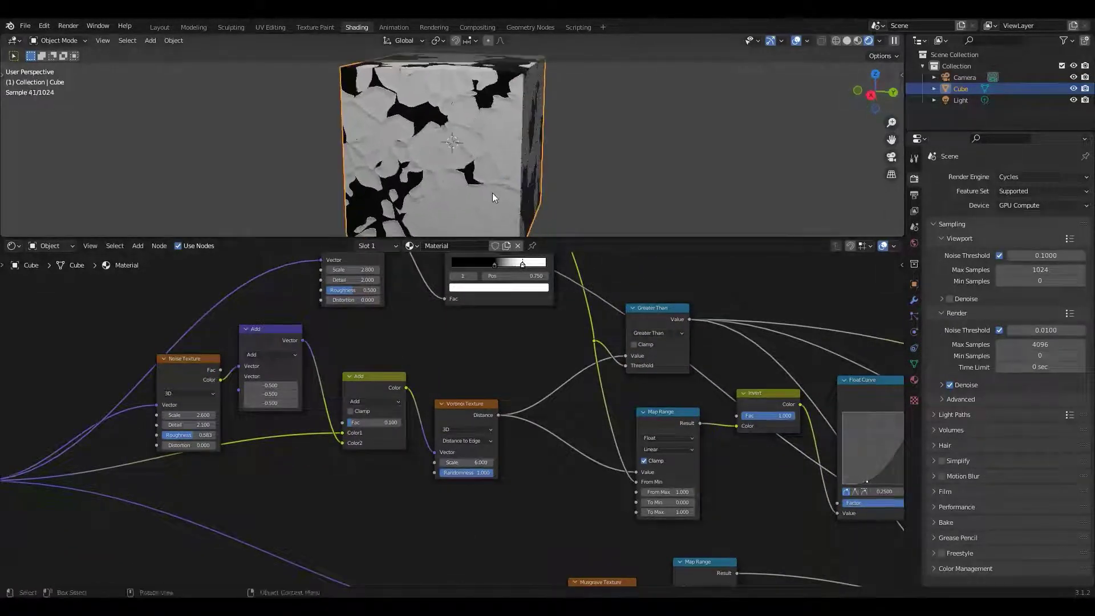
middle_drag(462, 154, 461, 260)
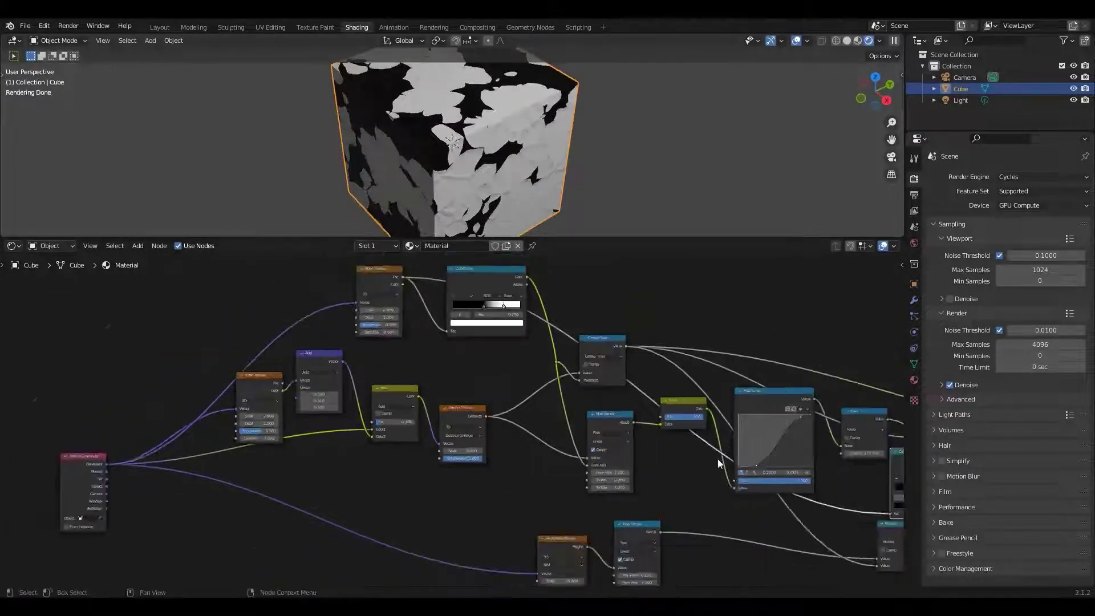
Step: Raise the Strength of the Bump node fed by the crack Multiply nodes to 0.375
middle_drag(771, 445, 462, 411)
middle_drag(844, 479, 622, 450)
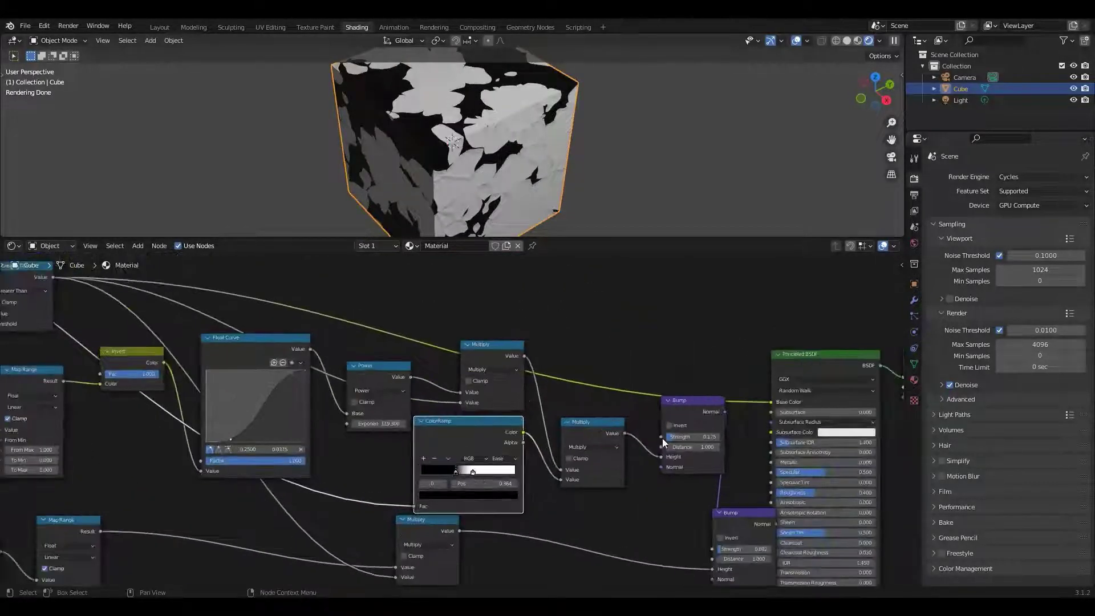
drag(679, 437, 698, 437)
Step: Move the crack-bump ColorRamp's black stop to about 0.436 and its white stop slightly outward, checking the paint edges around the cube
middle_drag(435, 465, 474, 461)
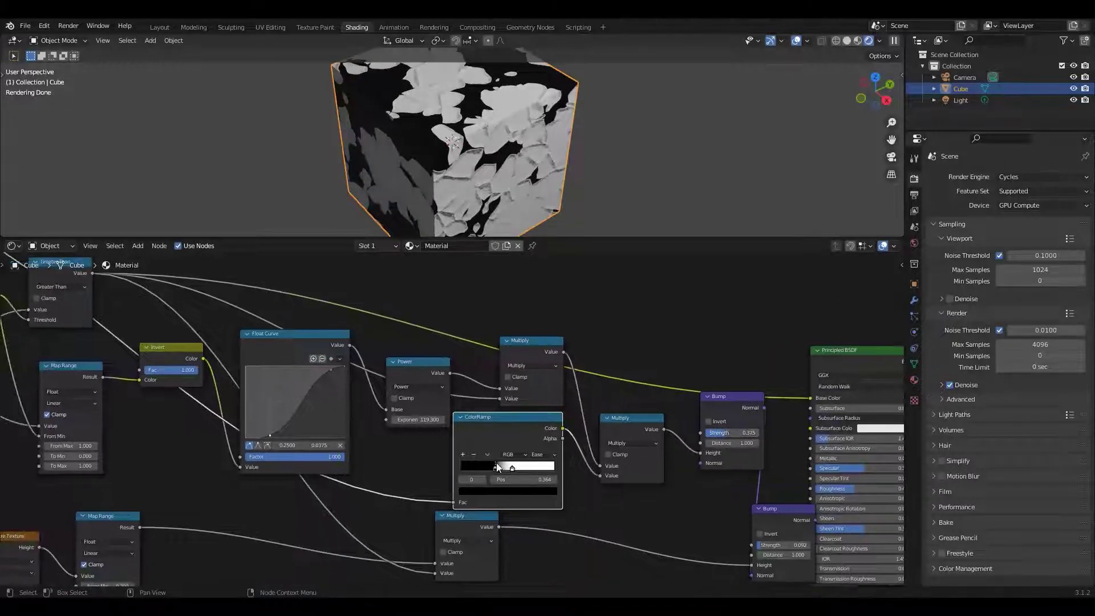
drag(496, 463, 502, 463)
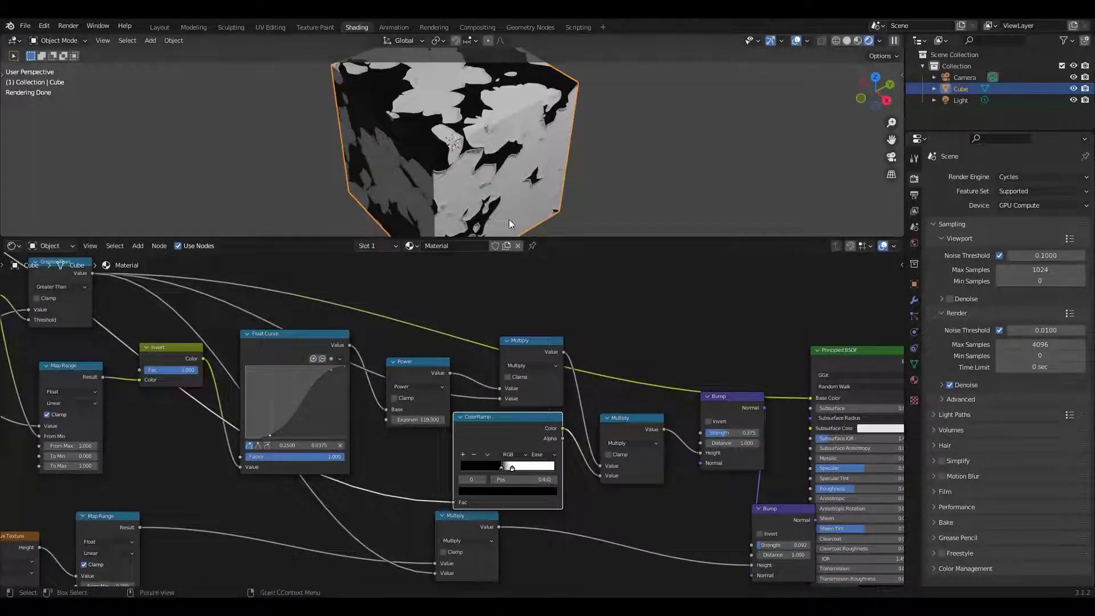
middle_drag(508, 219, 486, 166)
scroll(474, 177, up, 3)
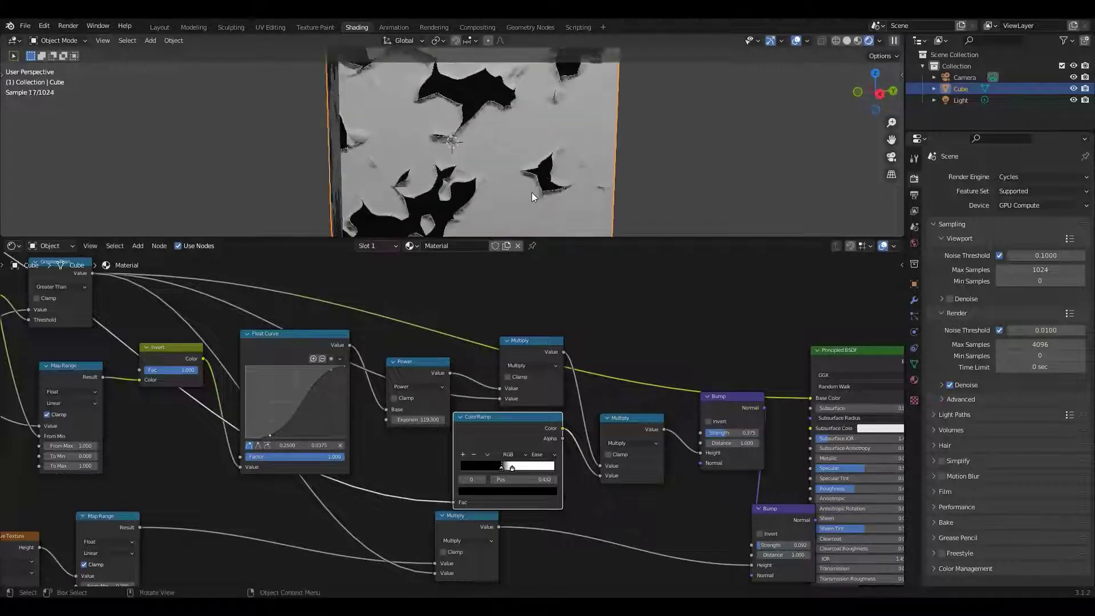
middle_drag(532, 194, 524, 182)
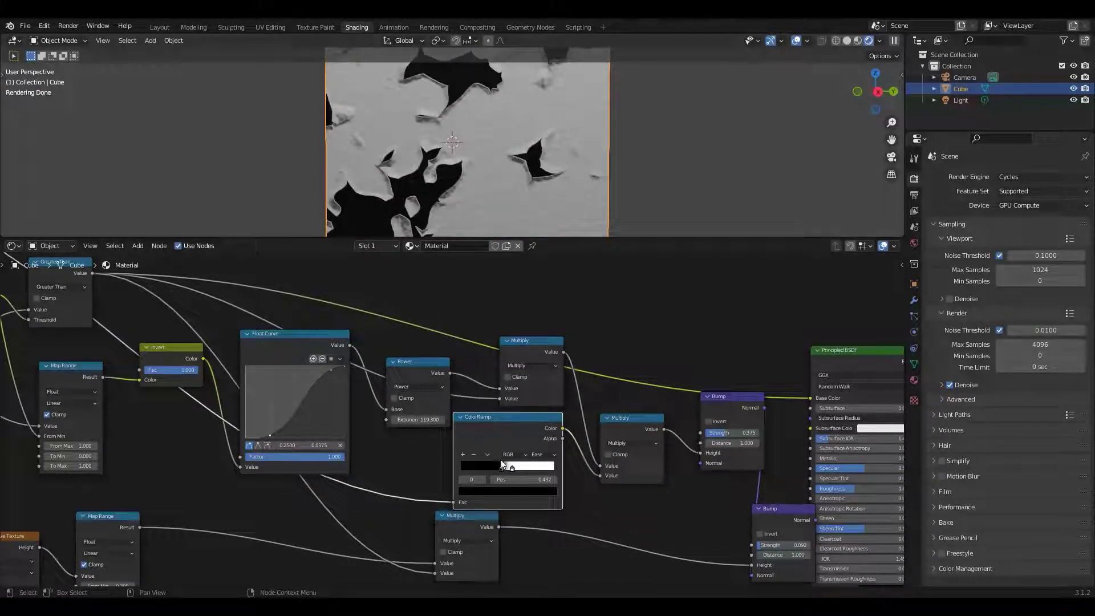
mouse_move(502, 465)
mouse_down()
mouse_move(526, 468)
mouse_move(501, 467)
mouse_up()
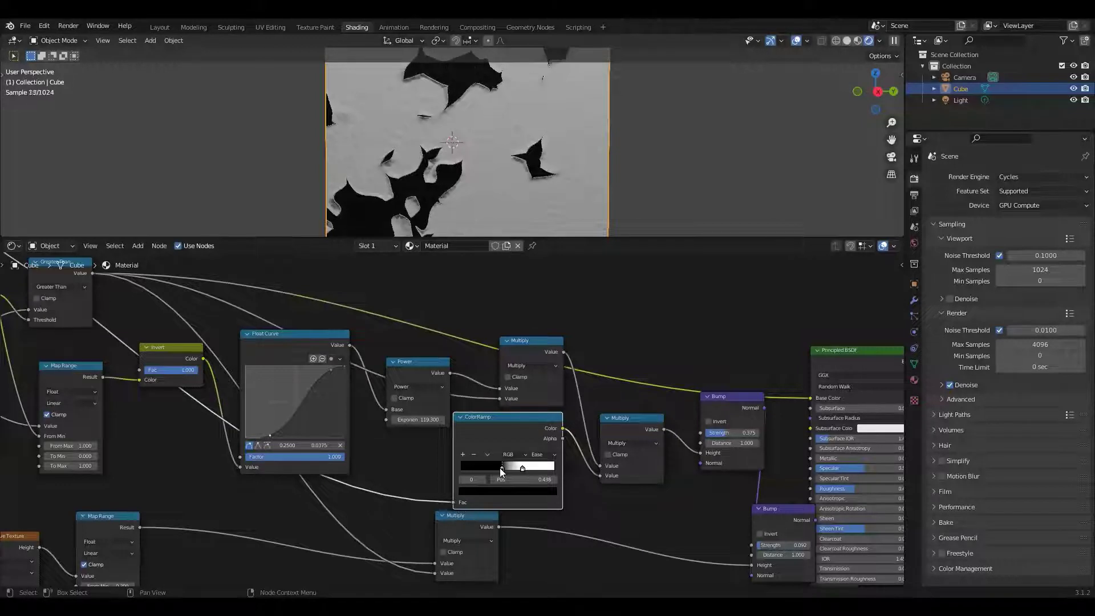
scroll(453, 135, down, 5)
middle_drag(437, 118, 475, 160)
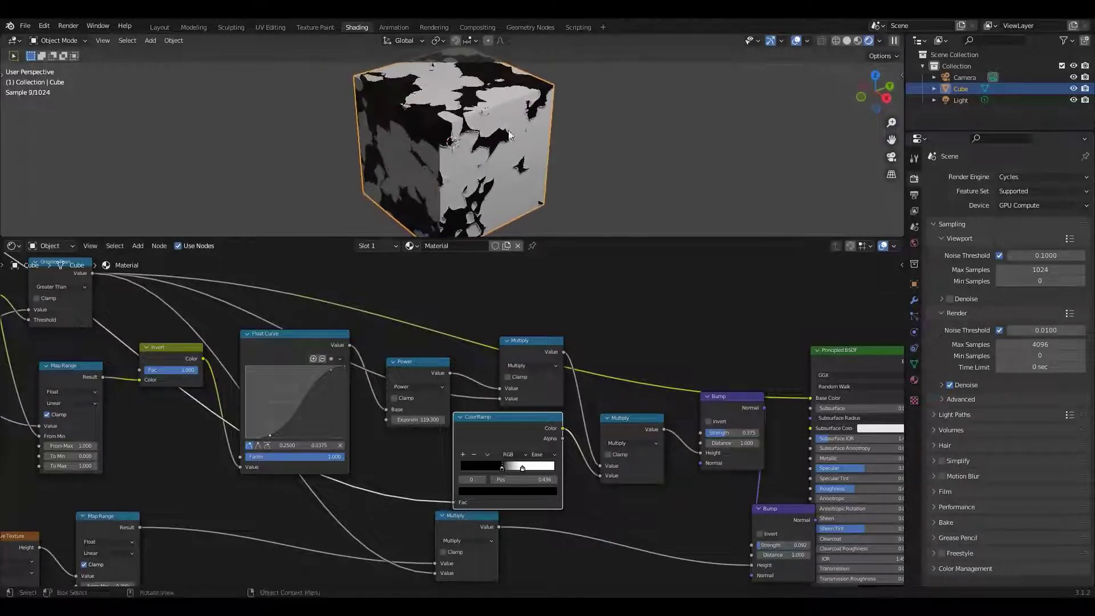
middle_drag(511, 194, 434, 211)
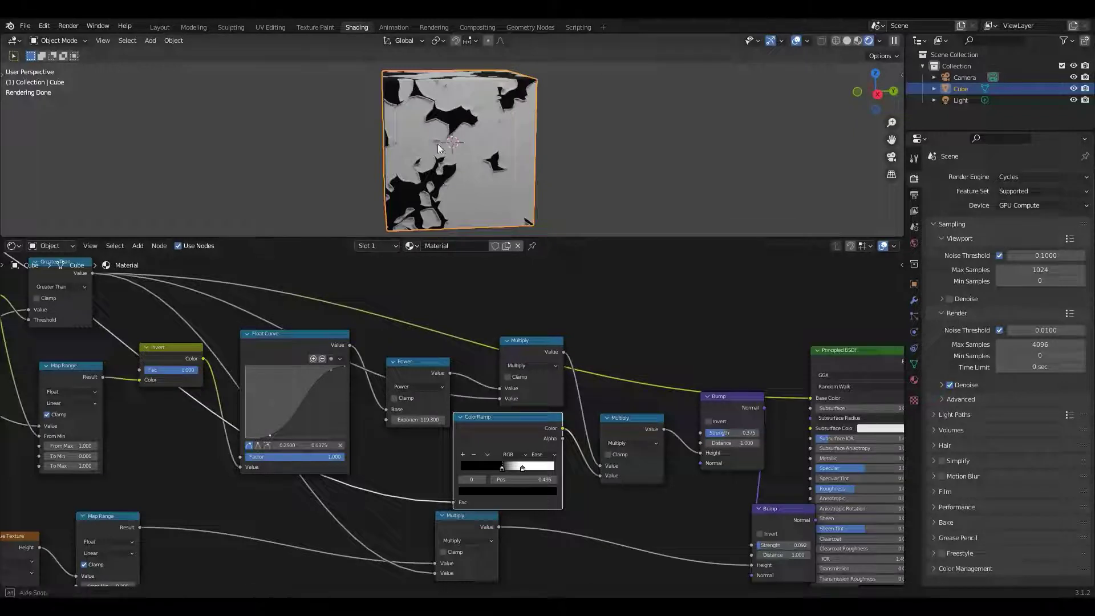
middle_drag(437, 144, 521, 194)
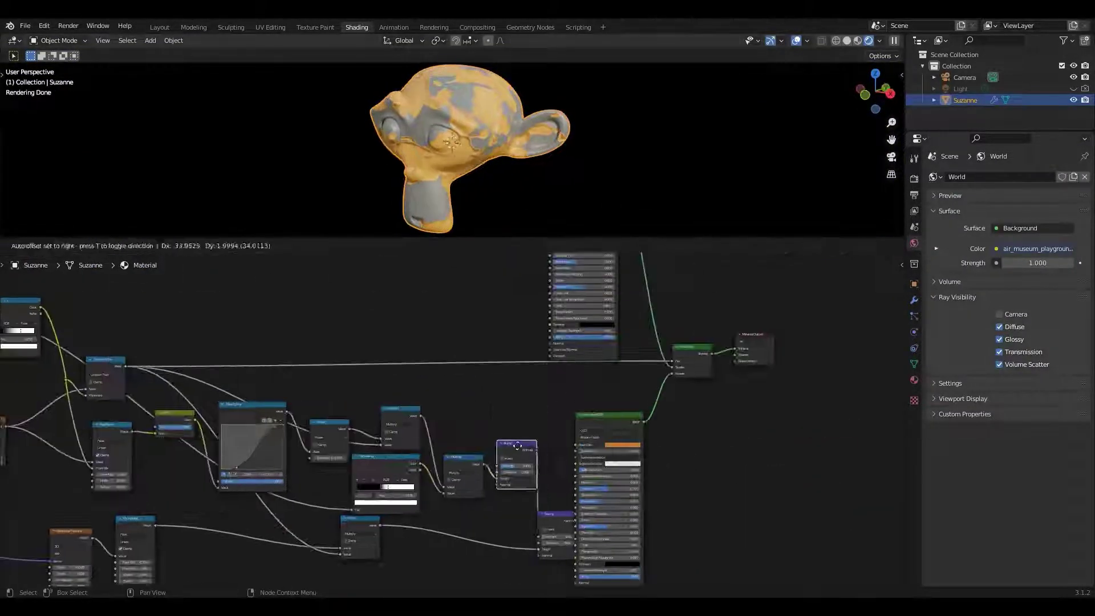
Step: Add a Bump node before the grey Principled BSDF's Normal input, with Height driven by a Noise Texture of Scale 22.8, Detail 4 and Roughness 0.642
click(517, 446)
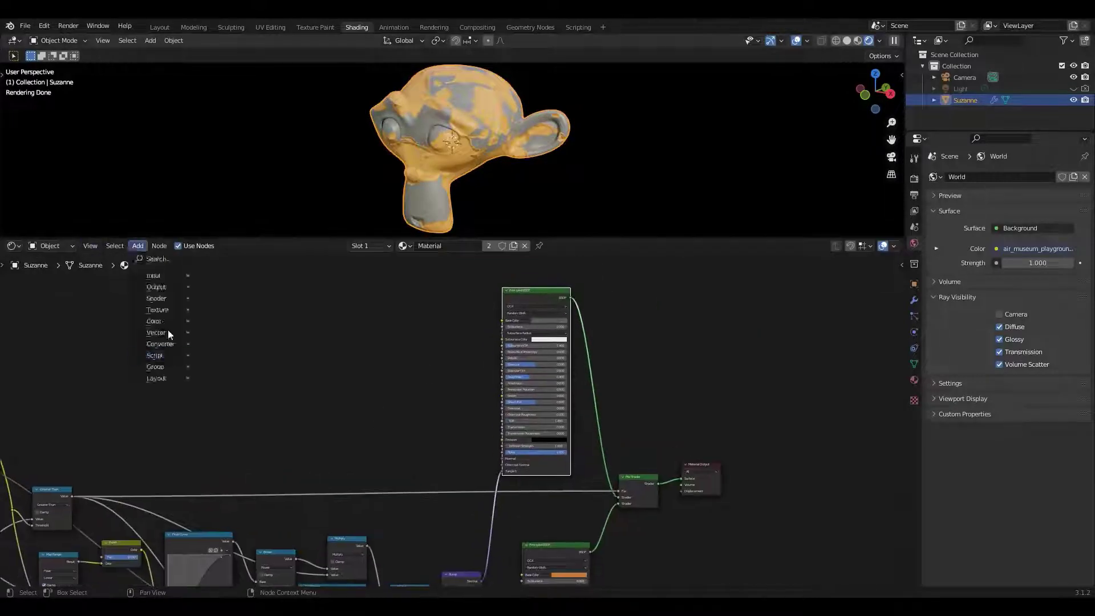
click(168, 330)
click(357, 337)
drag(377, 327, 440, 408)
scroll(377, 342, up, 5)
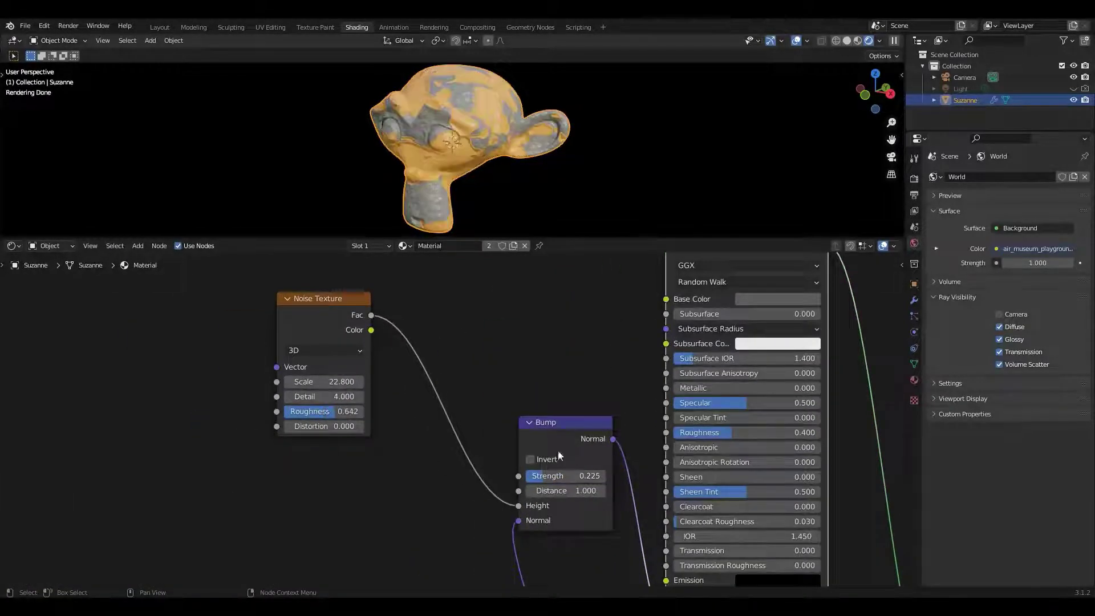
Step: Link the Noise Texture through a new ColorRamp to the grey Principled BSDF's Base Color and open the white stop's colour for editing
middle_drag(558, 451, 447, 450)
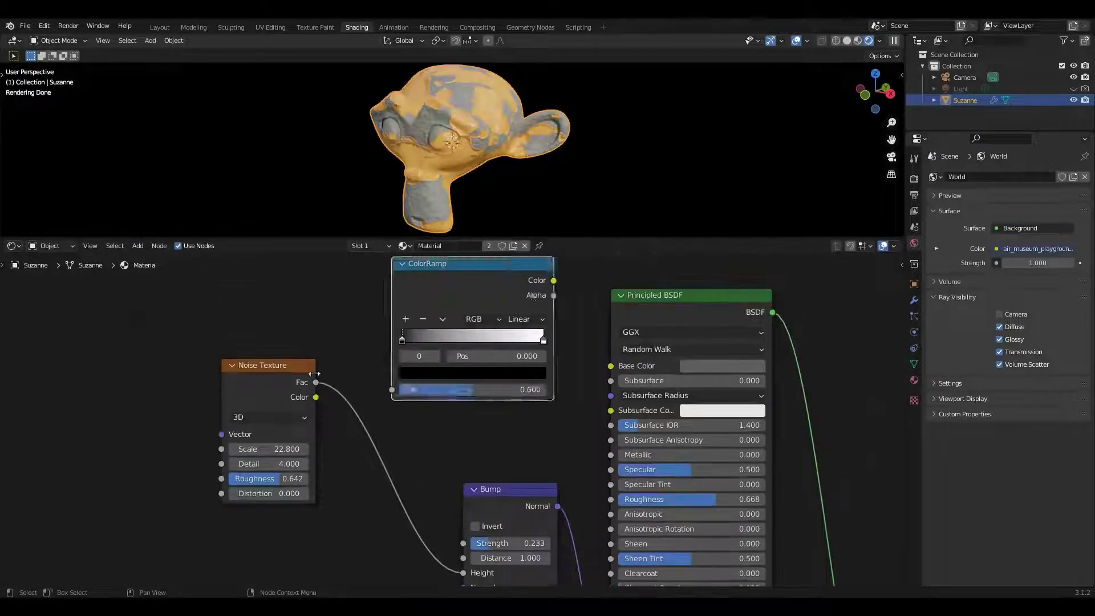
click(473, 373)
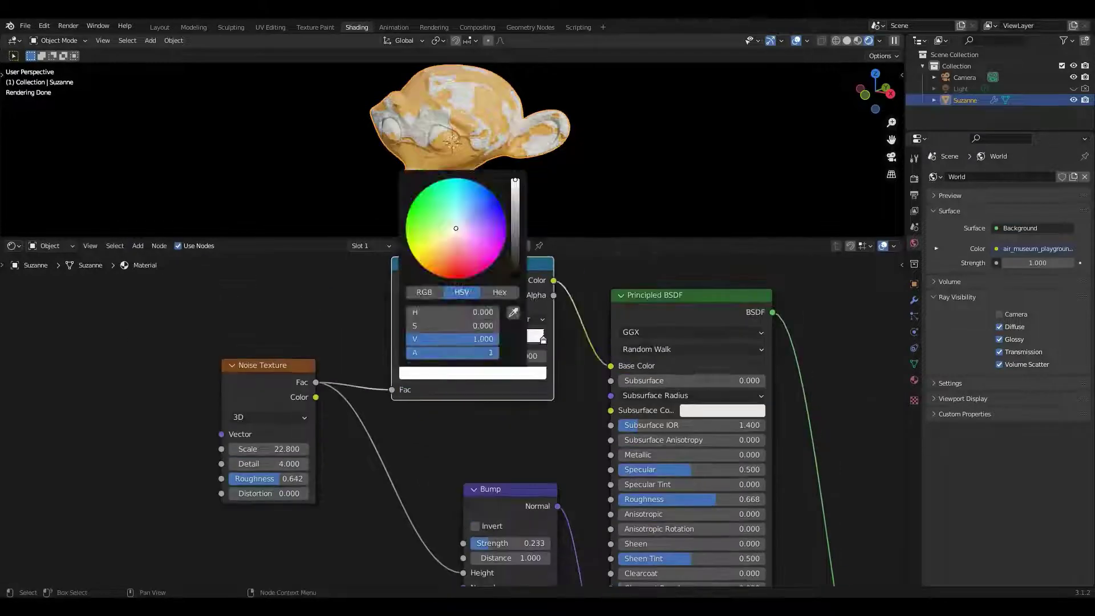